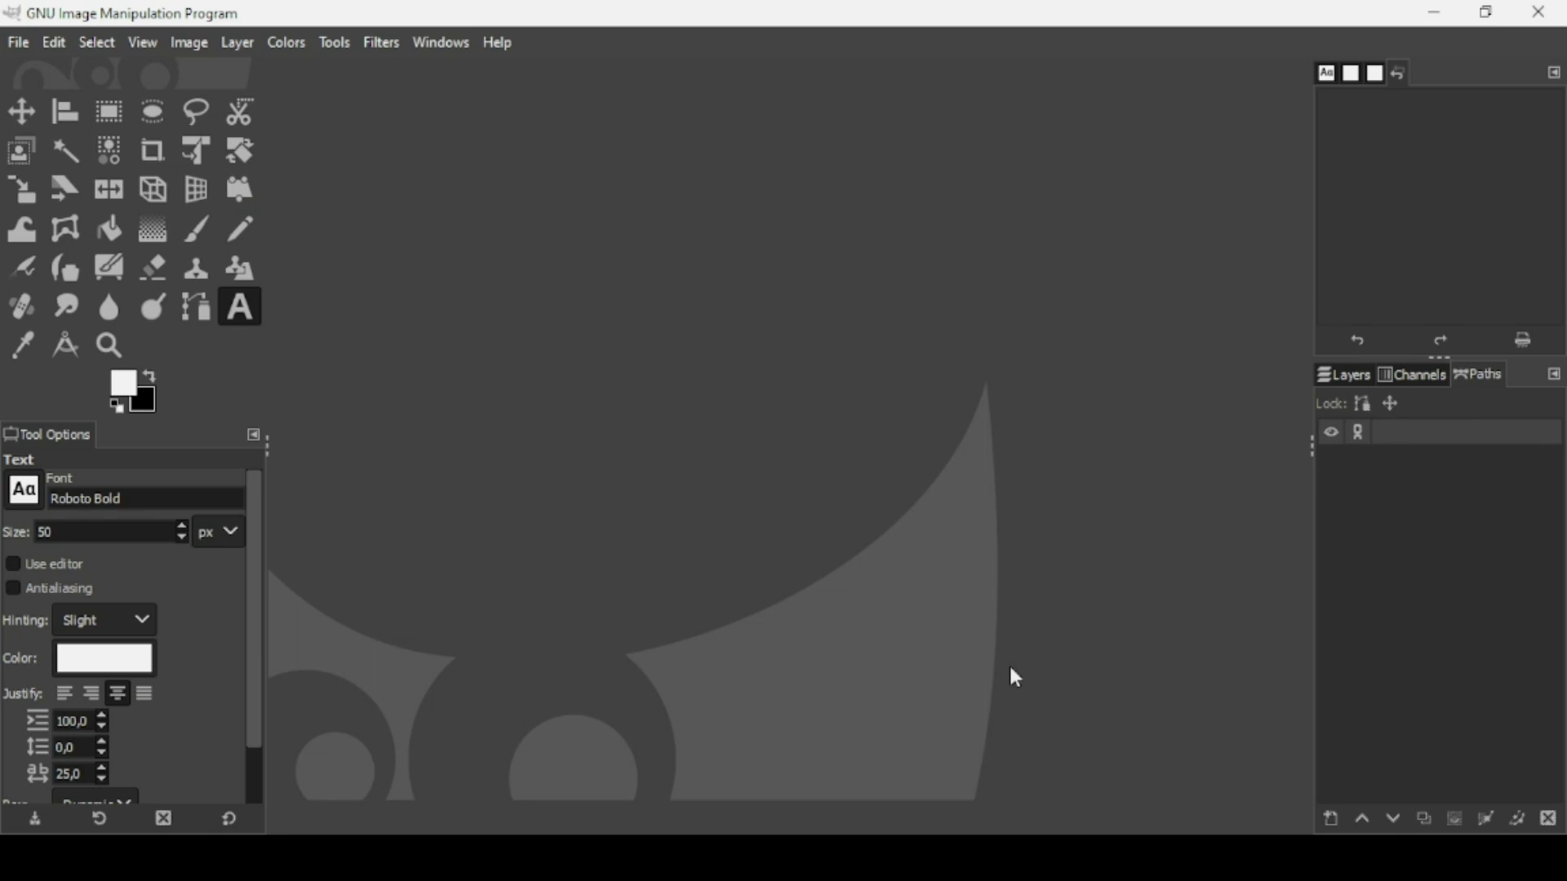
# Step: Create a new 1920×1080 px image with a black background and fit it to the window
pyautogui.click(22, 47)
pyautogui.click(18, 45)
pyautogui.click(18, 45)
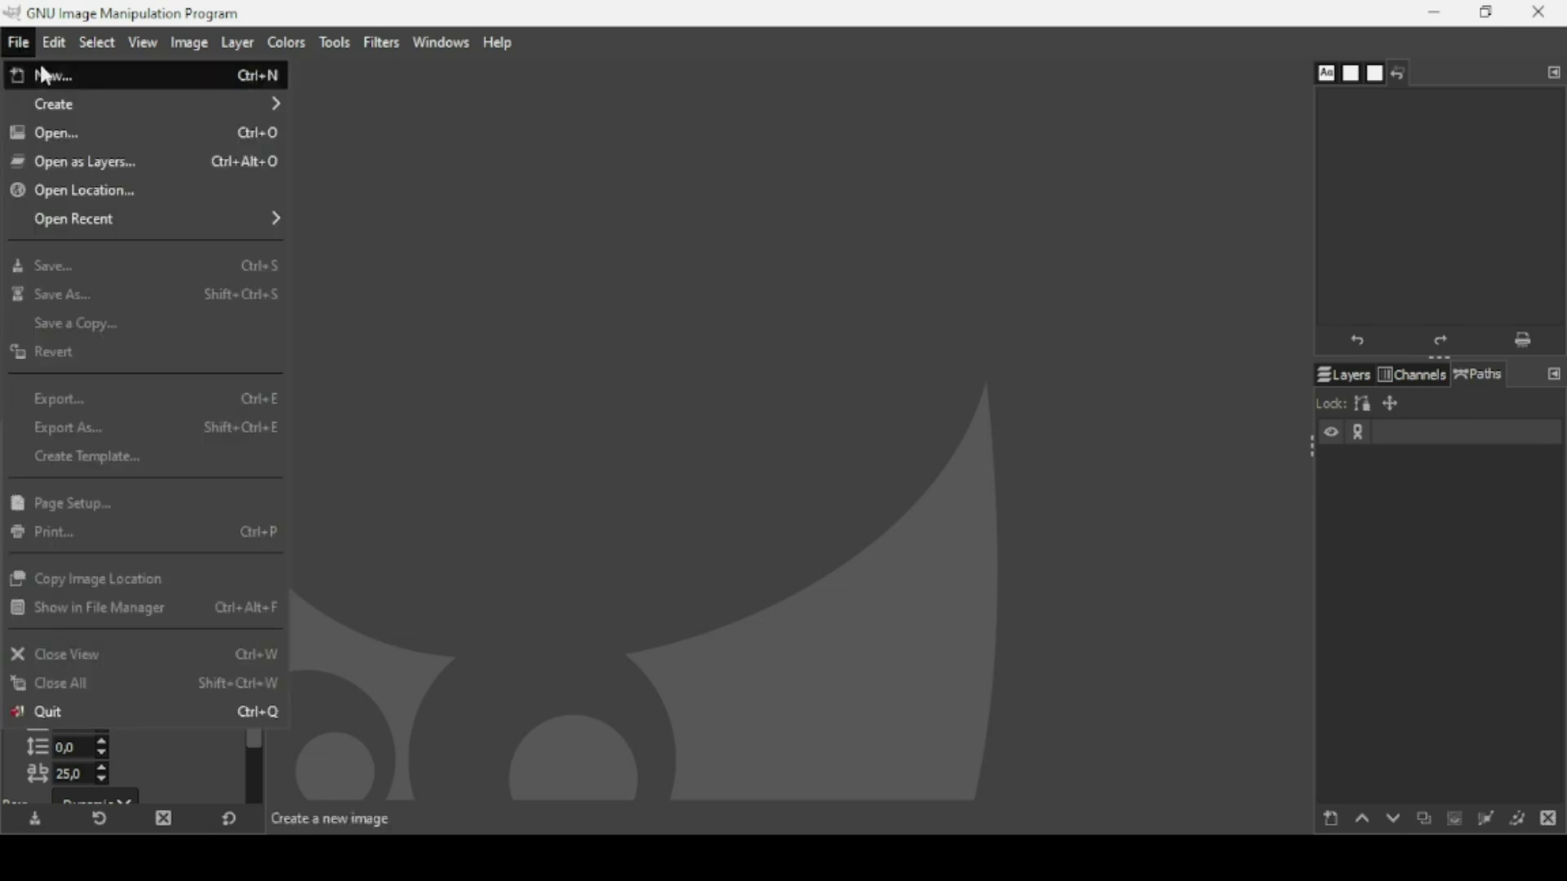
pyautogui.click(37, 70)
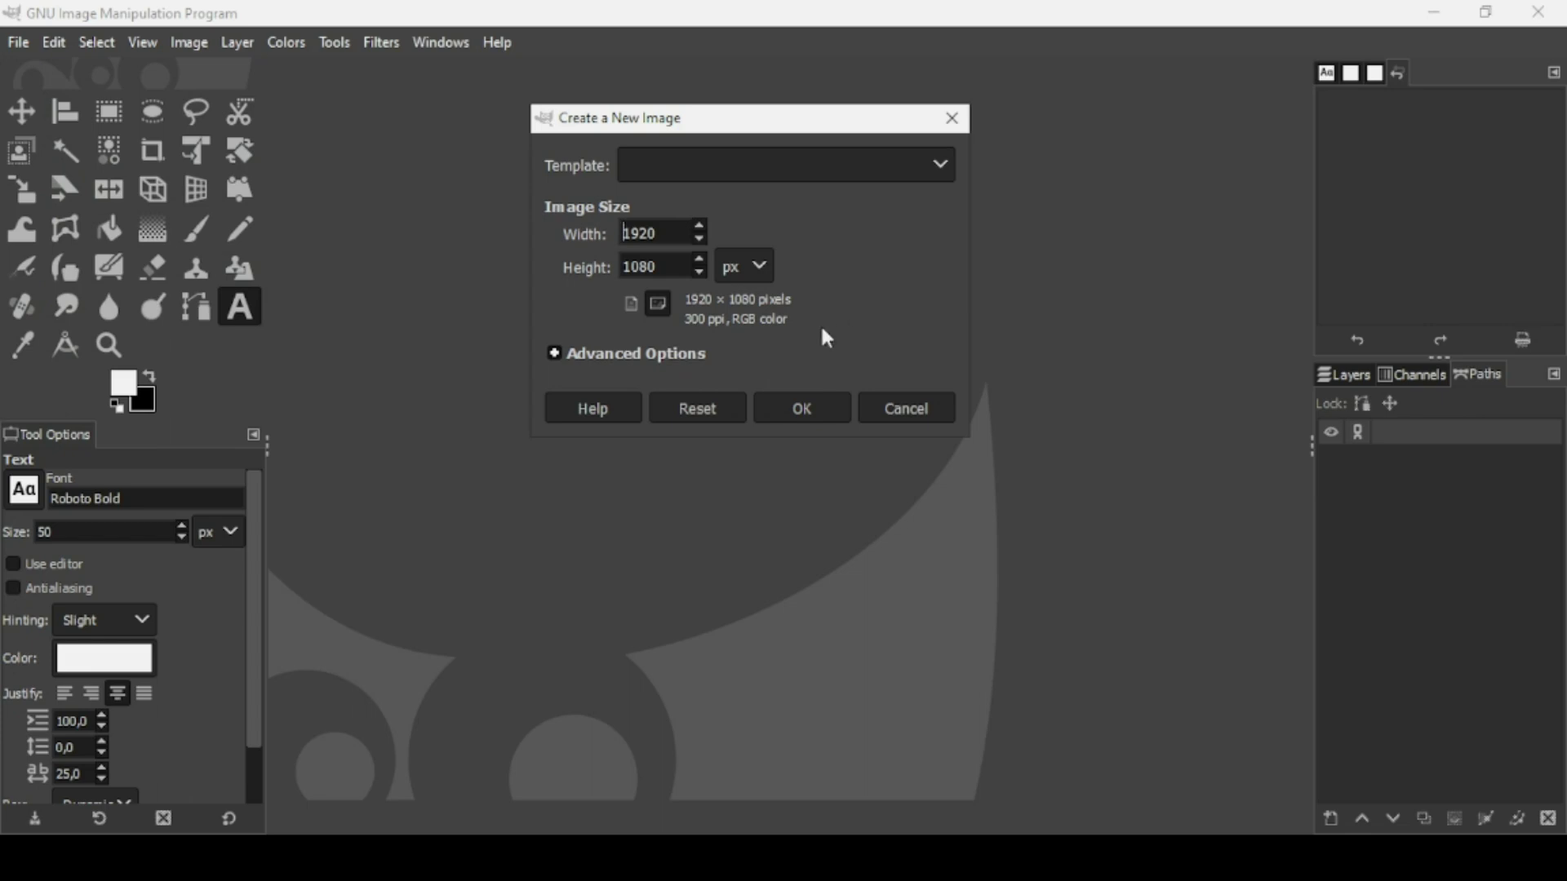
pyautogui.click(811, 401)
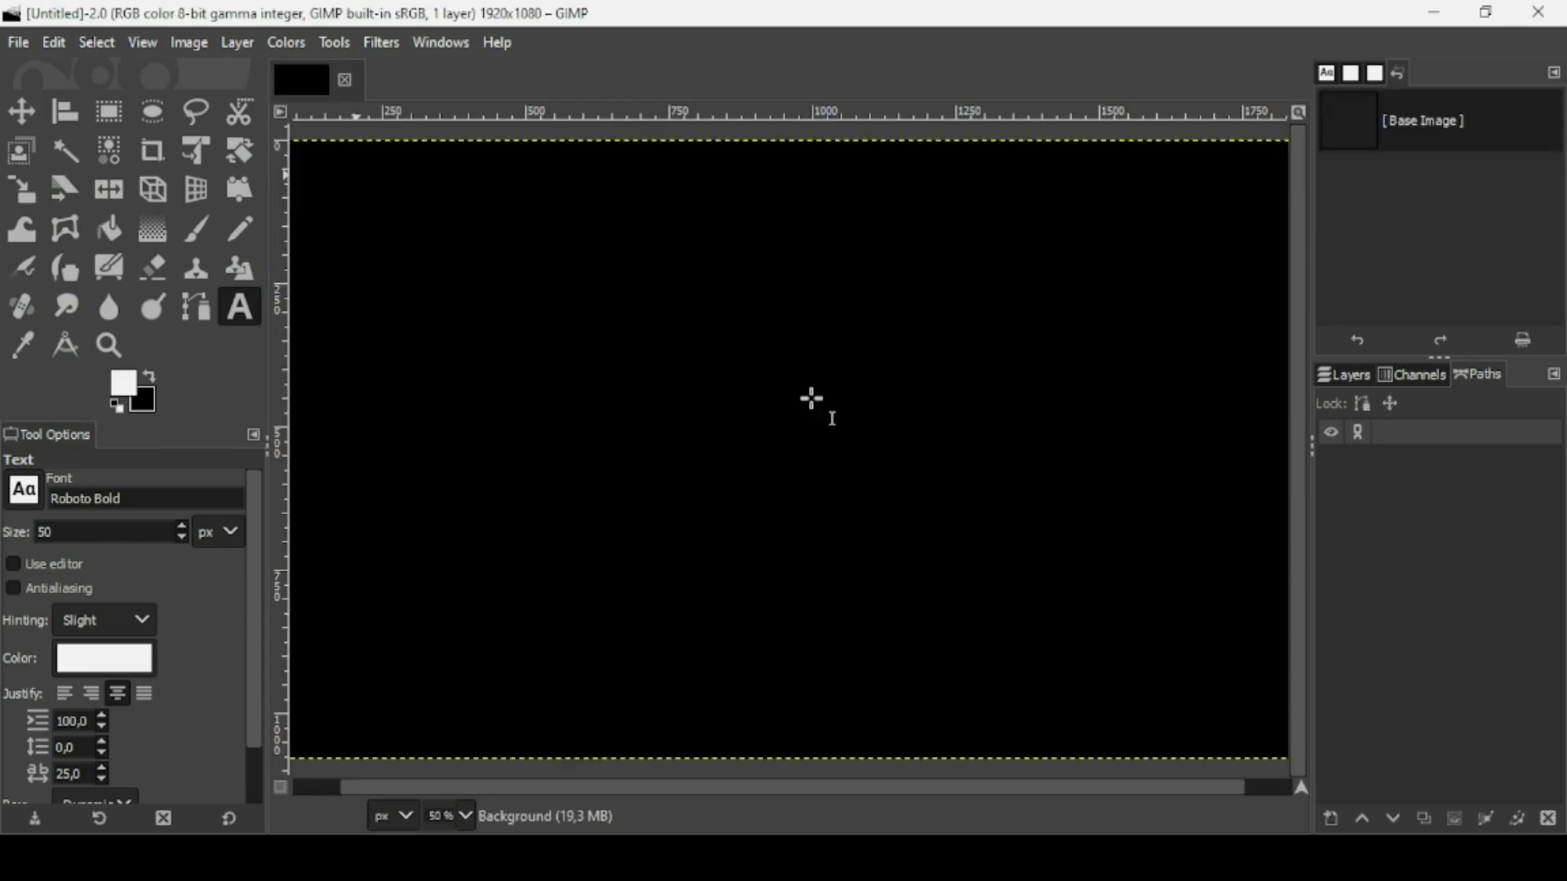
pyautogui.press('-')
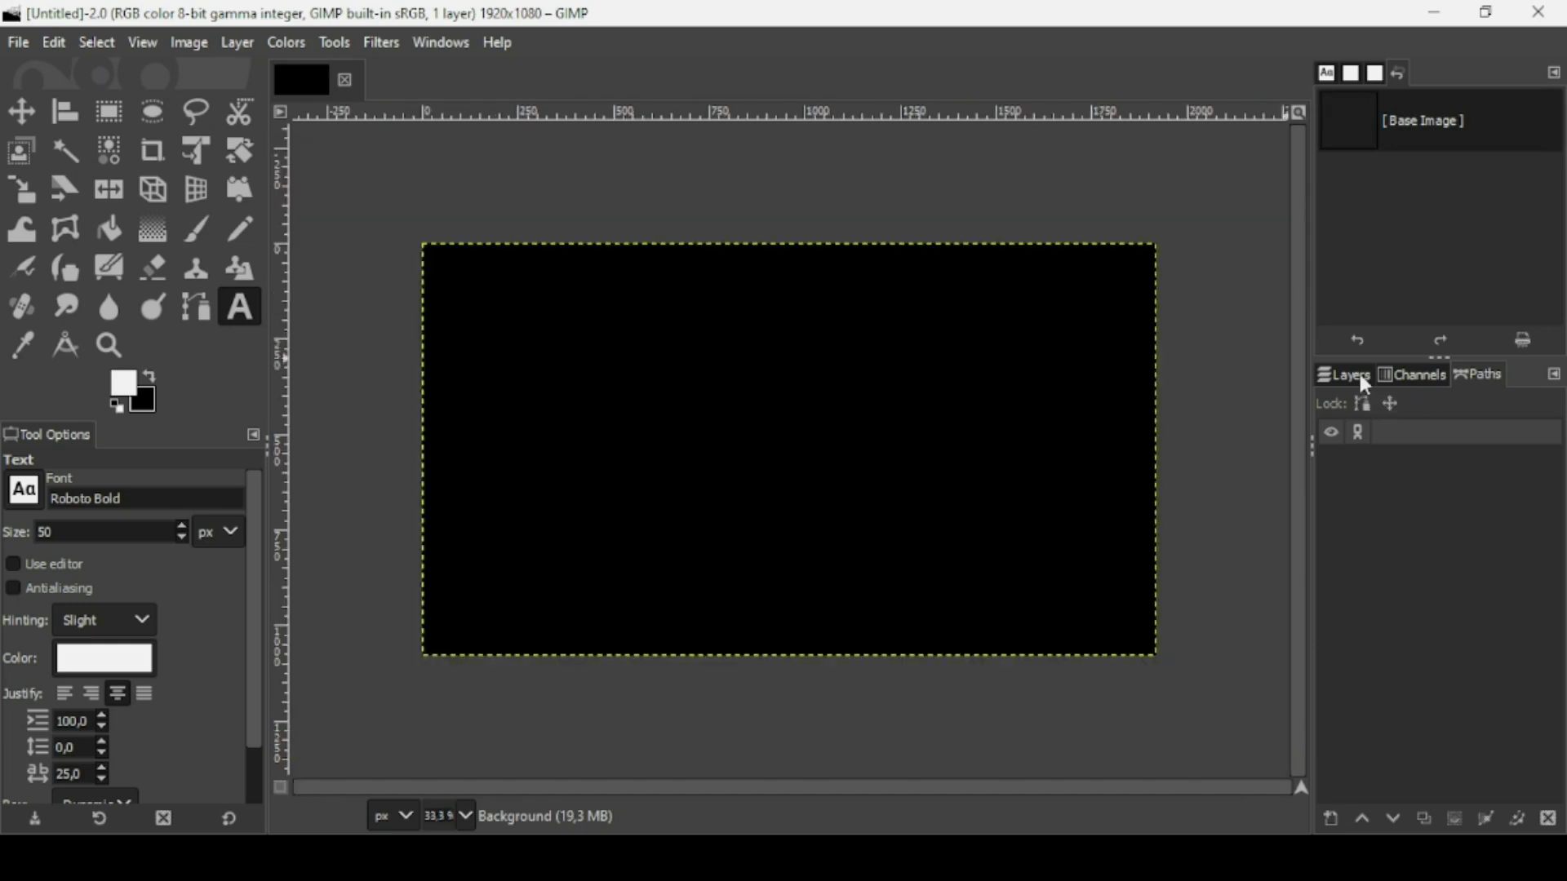
pyautogui.click(1358, 372)
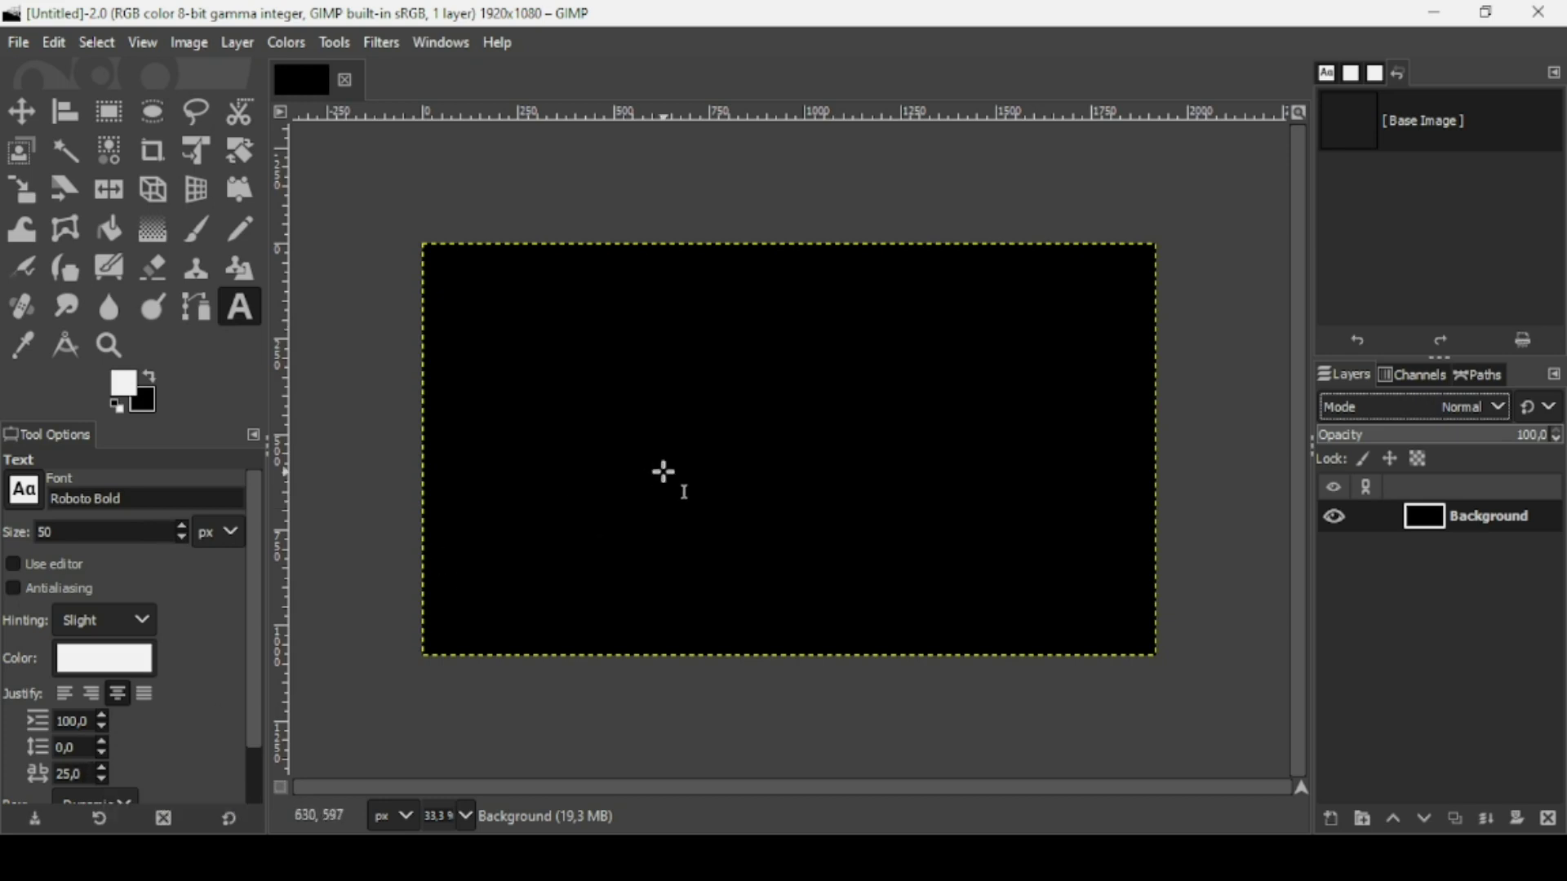
# Step: Type 'SPIRAL TEXT' near the top-left and paste copies after it to repeat the phrase
pyautogui.click(436, 326)
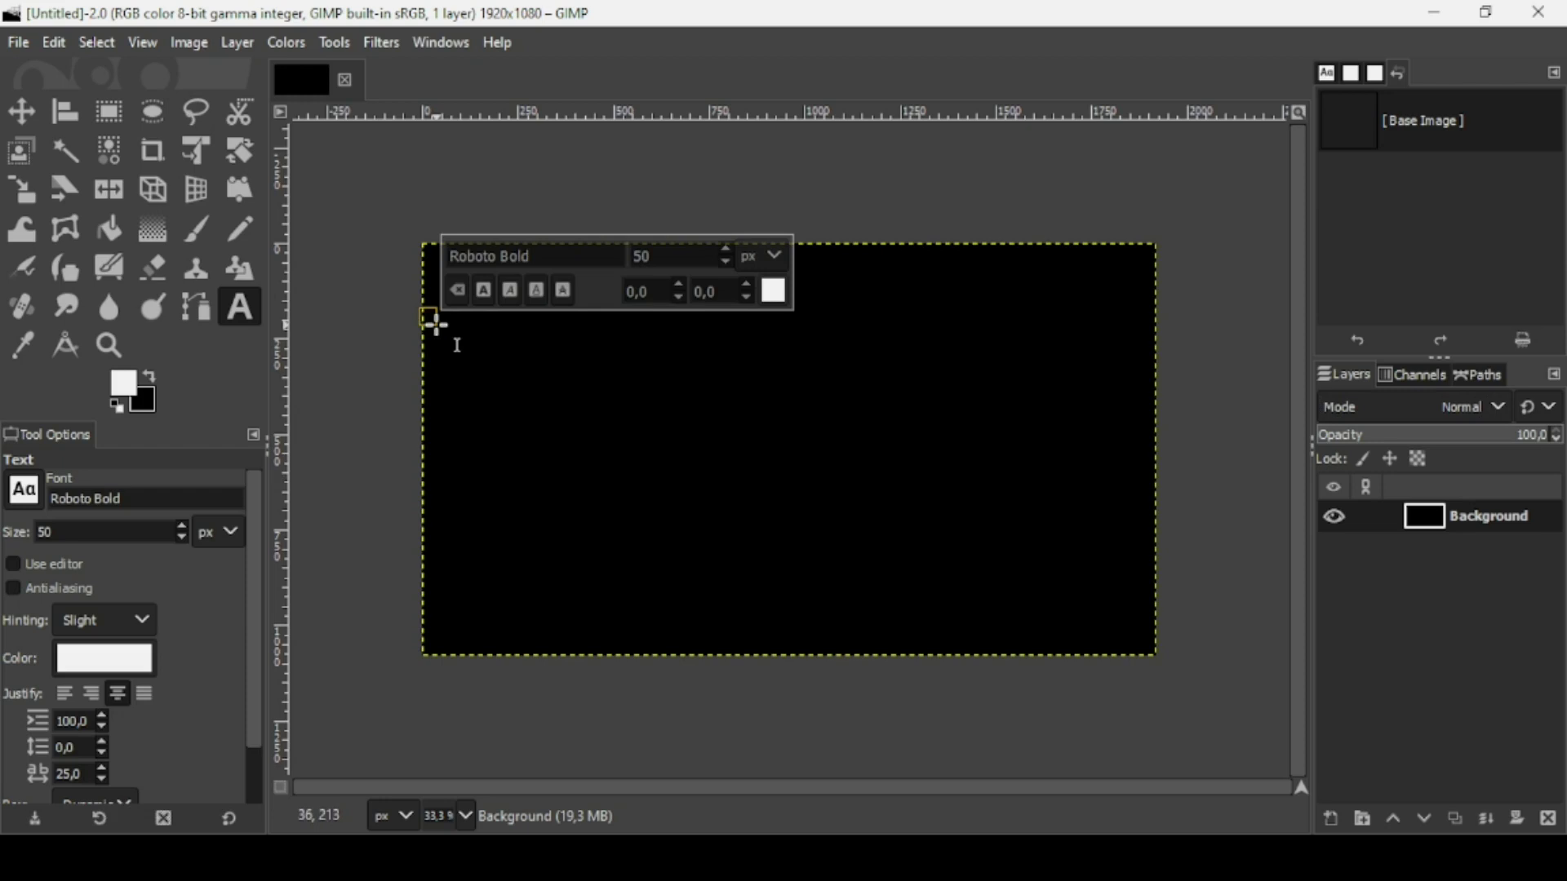
pyautogui.write('S')
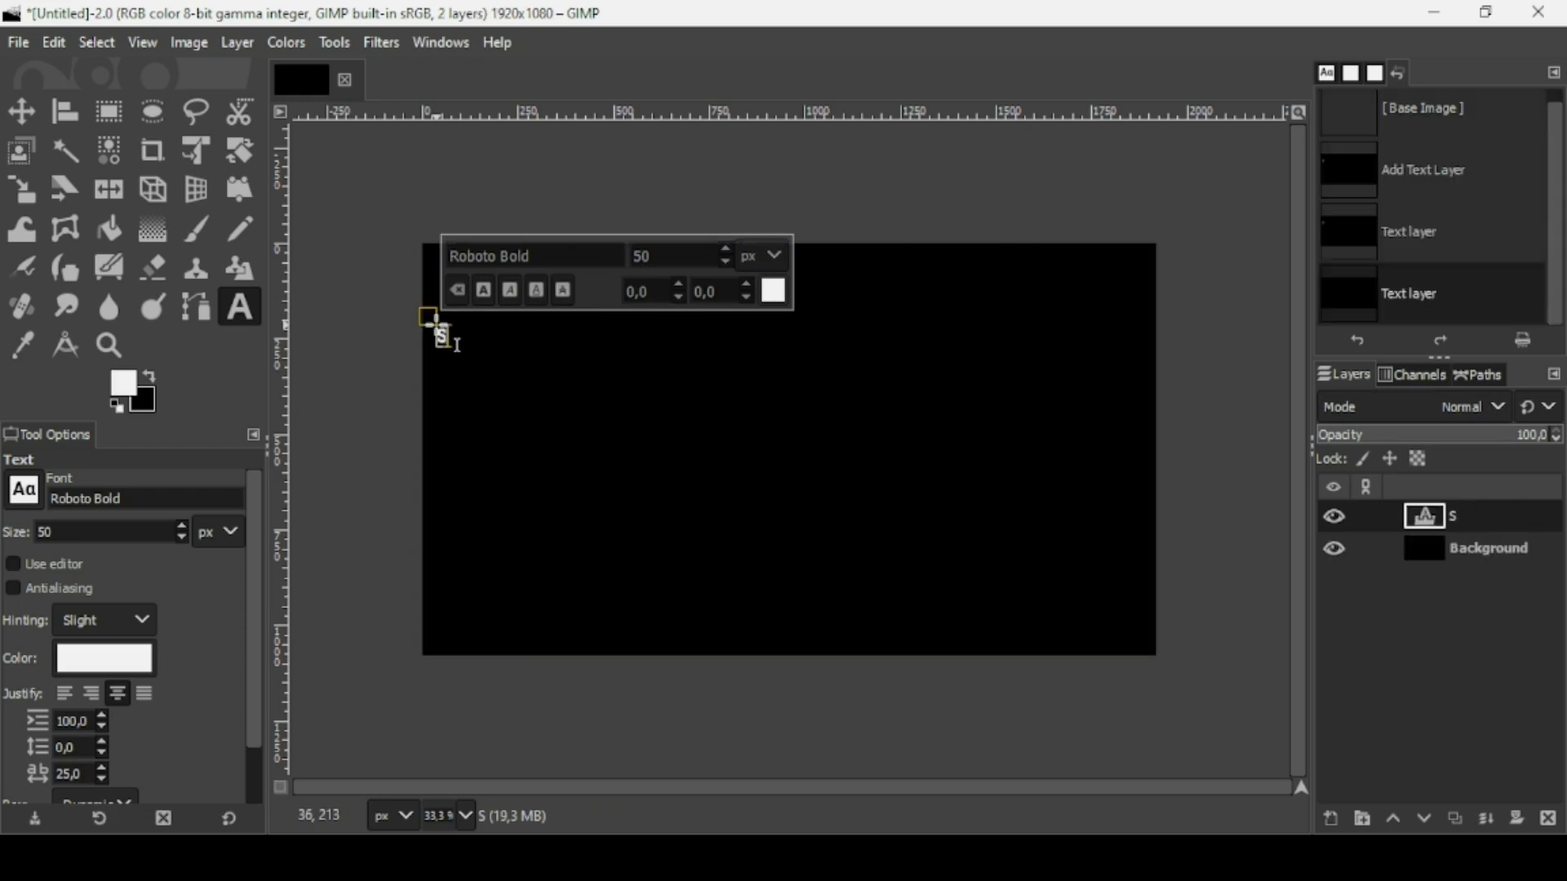
pyautogui.write('PIRAL T')
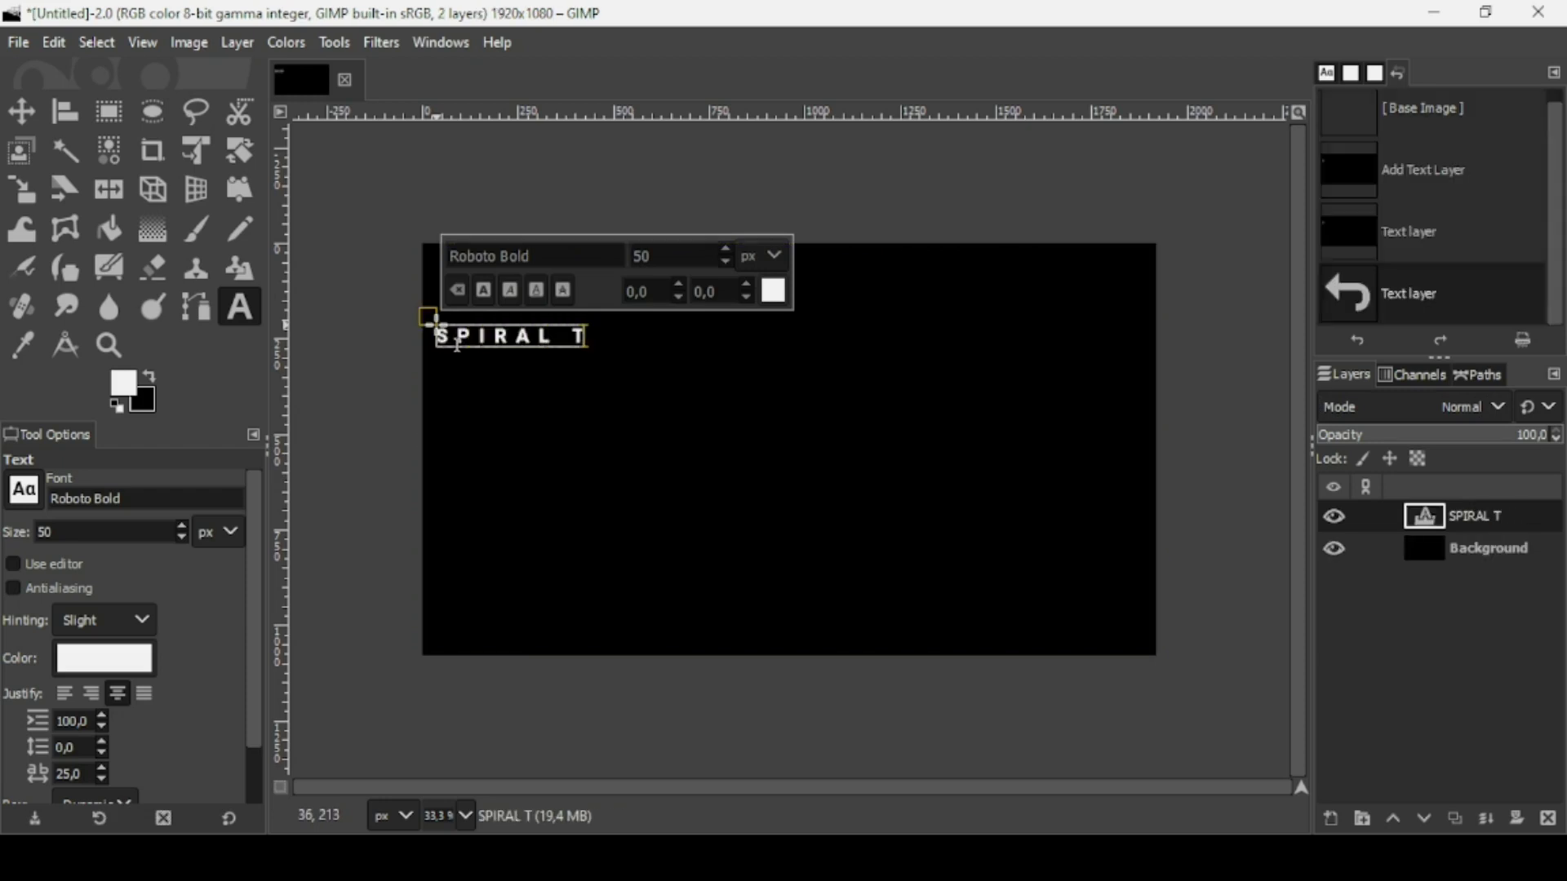
pyautogui.write('EXT')
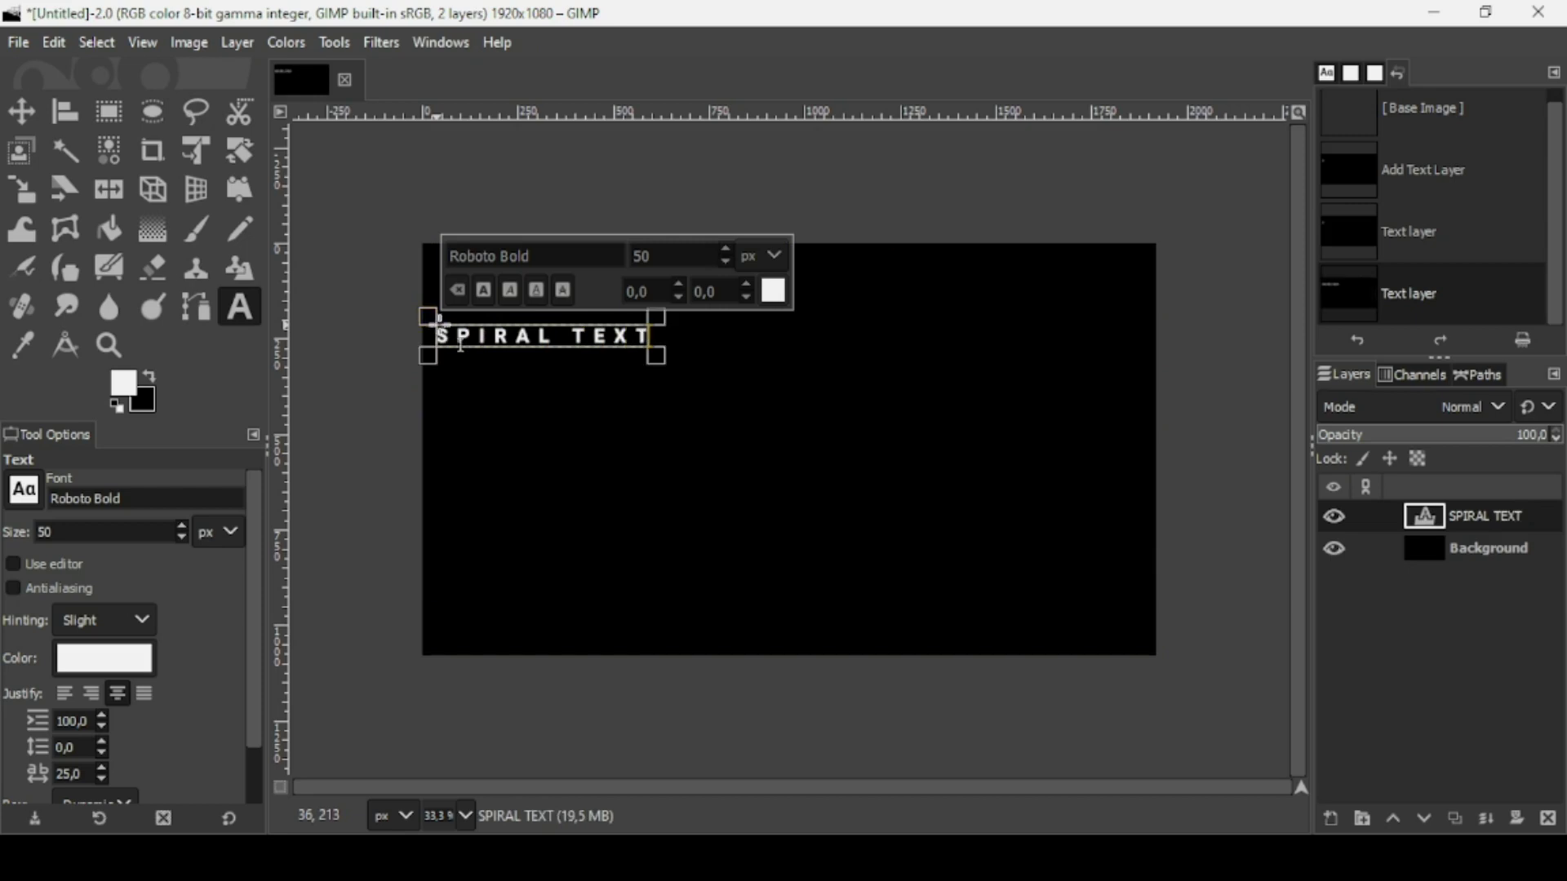
pyautogui.click(569, 340)
pyautogui.hotkey('ctrl', 'a')
pyautogui.hotkey('ctrl', 'c')
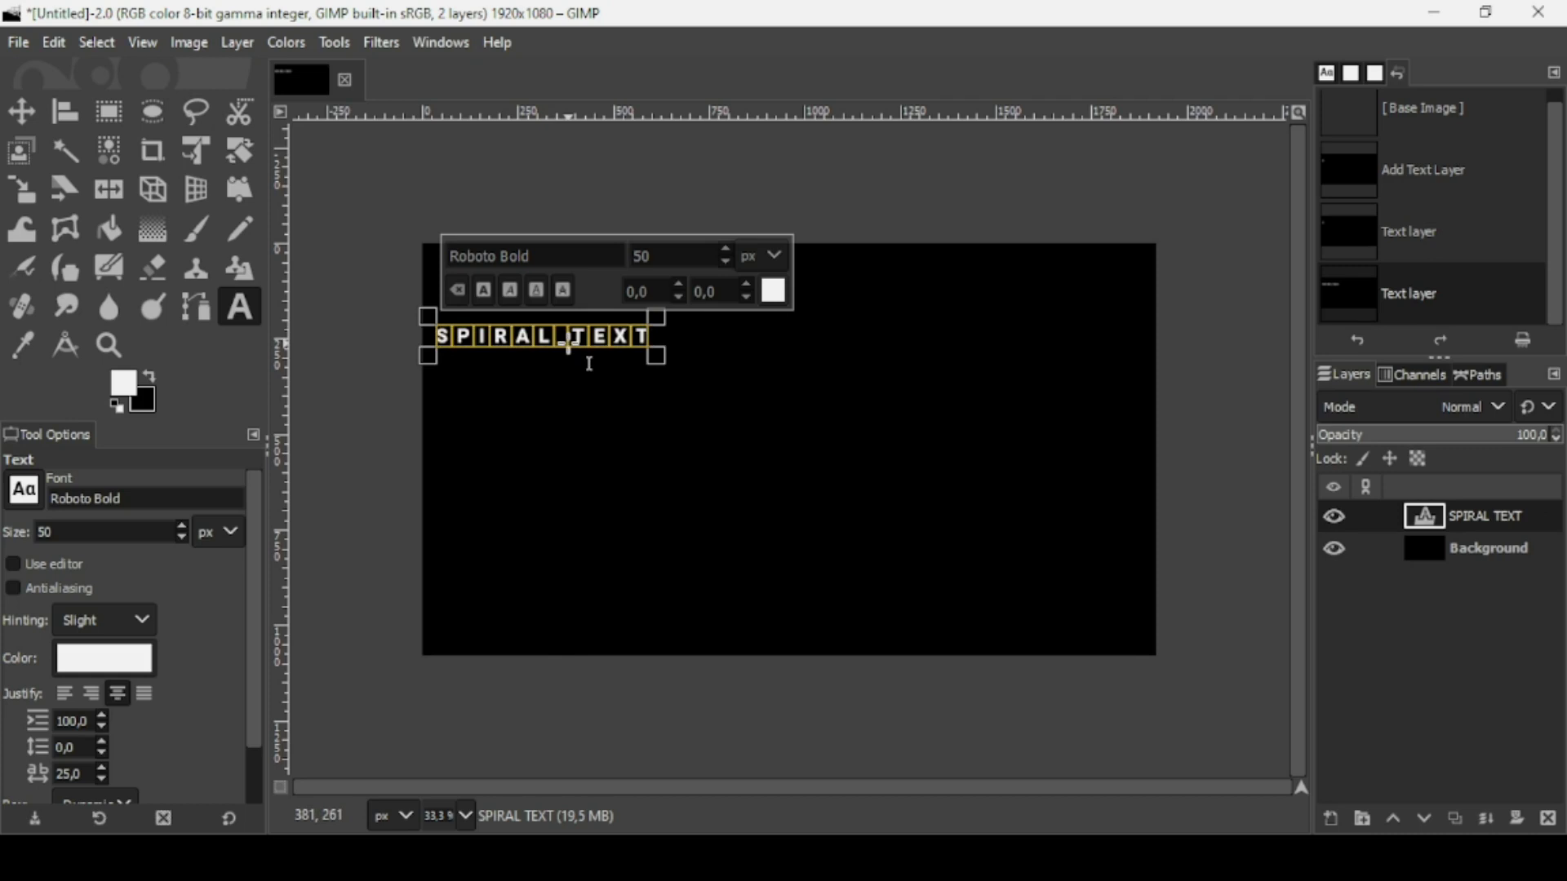
pyautogui.click(525, 360)
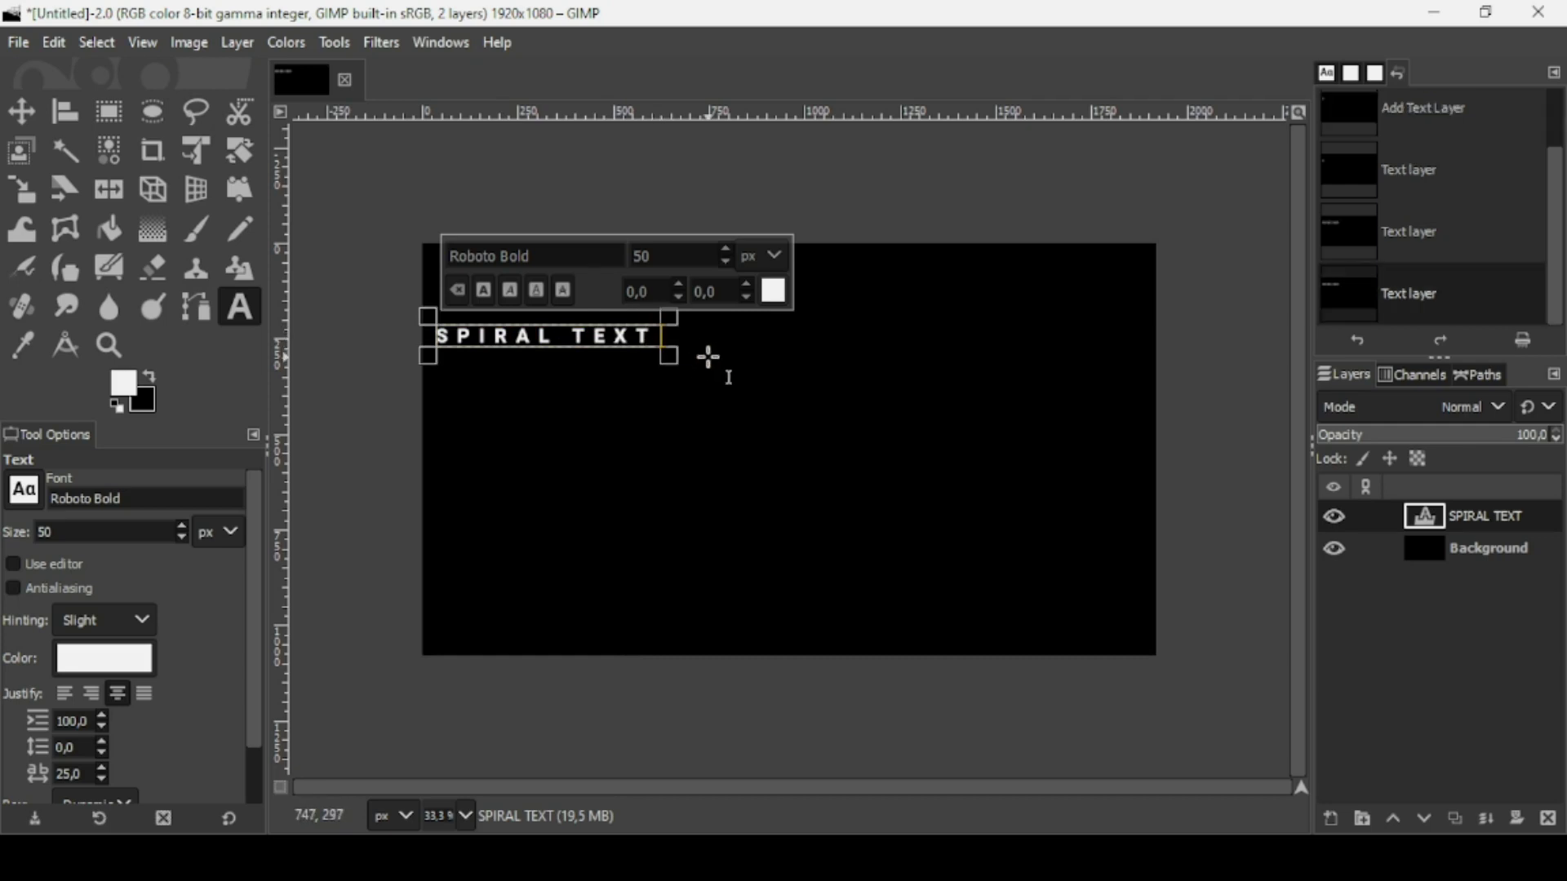
pyautogui.hotkey('ctrl', 'v')
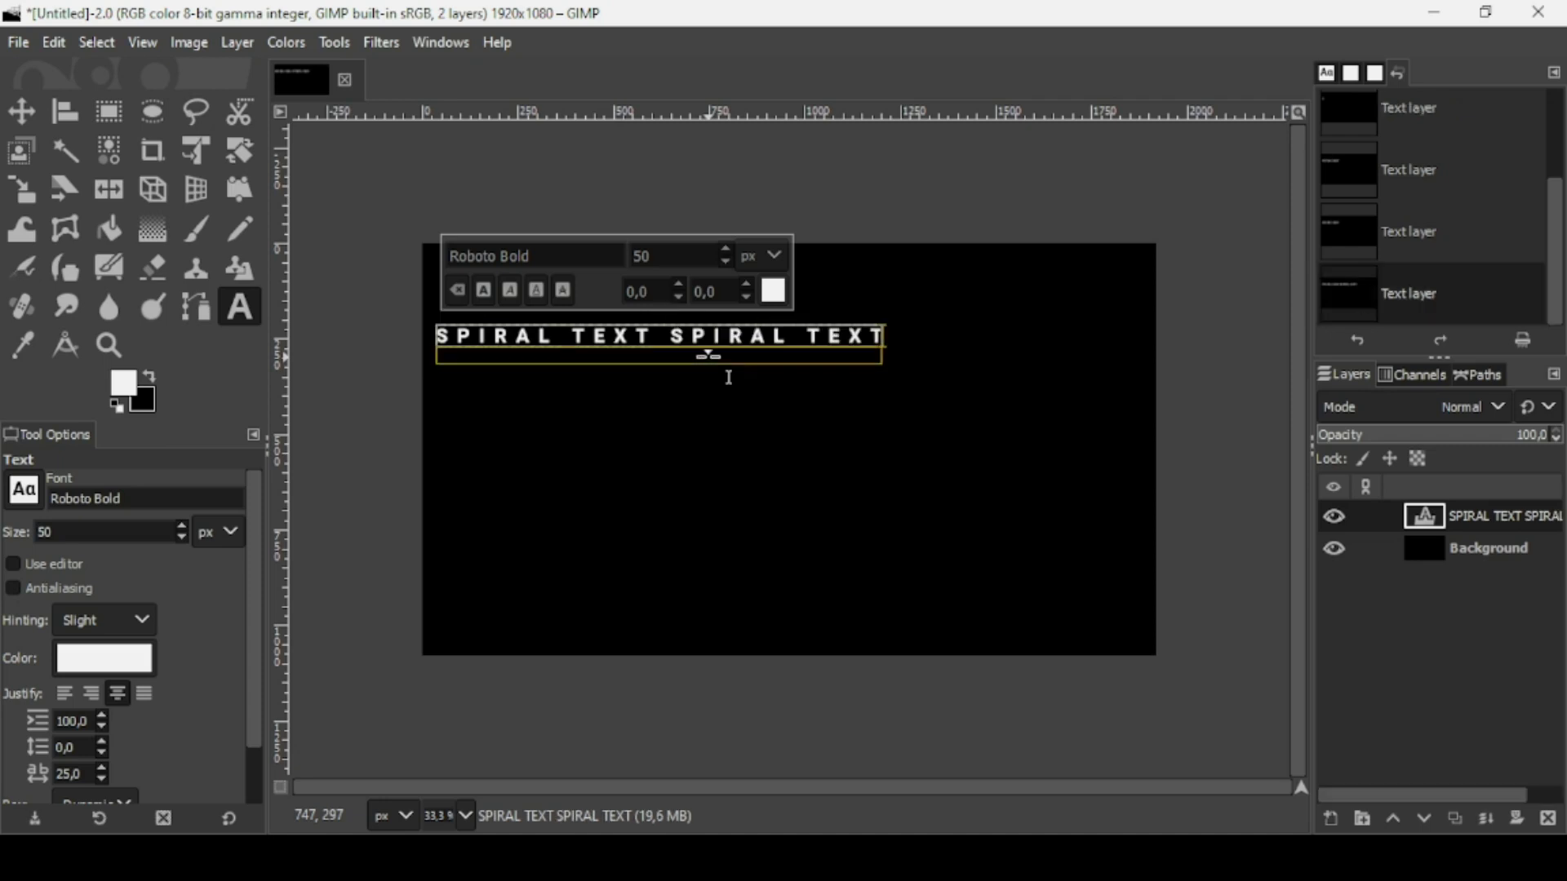
pyautogui.hotkey('ctrl', 'v')
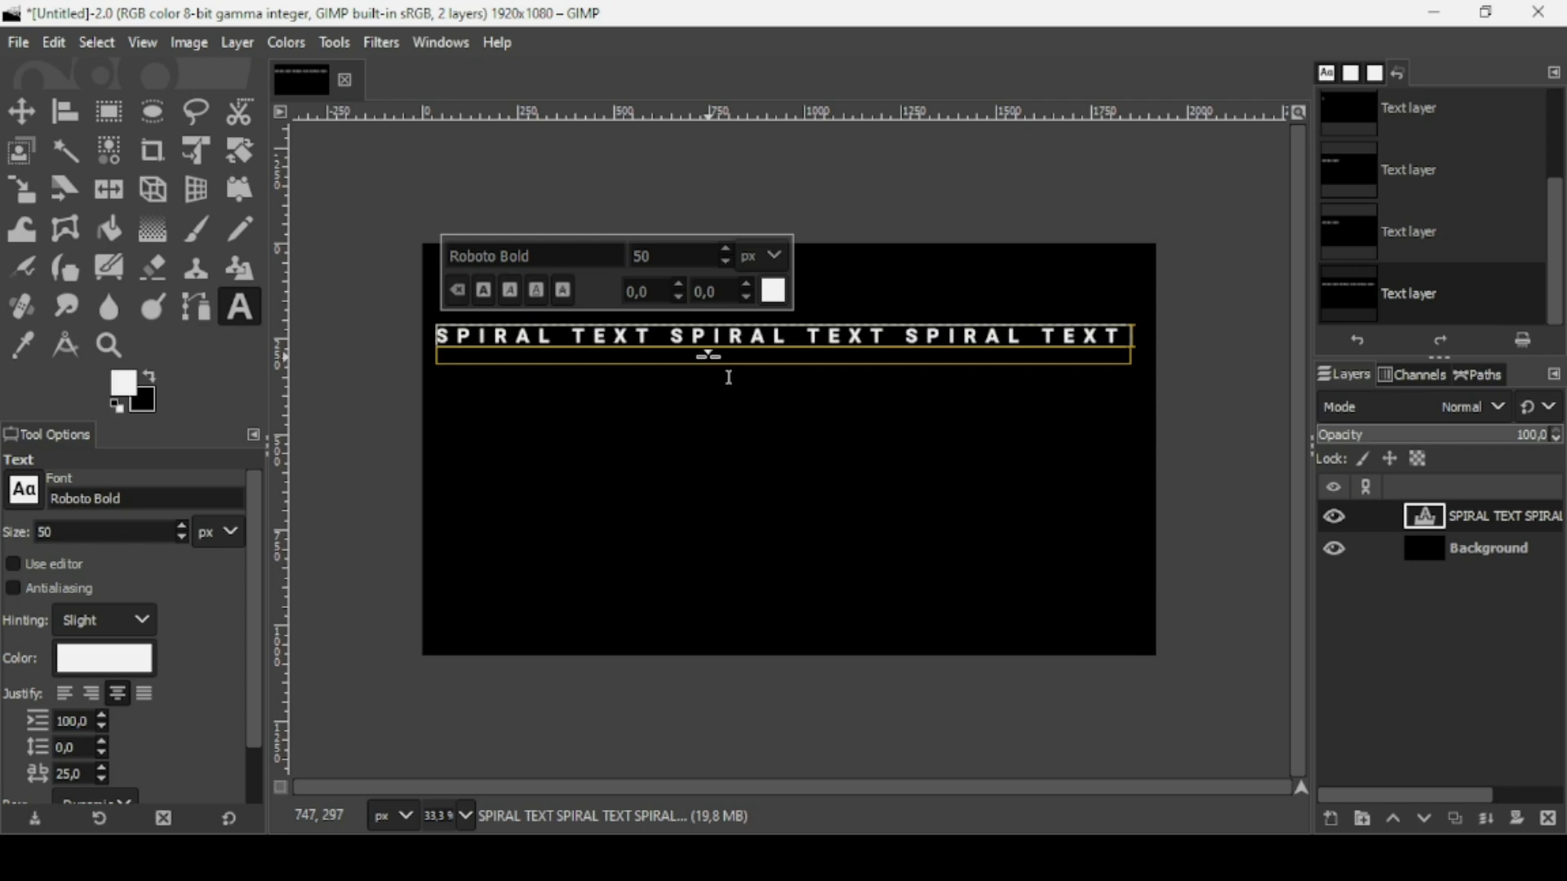
pyautogui.hotkey('ctrl', 'v')
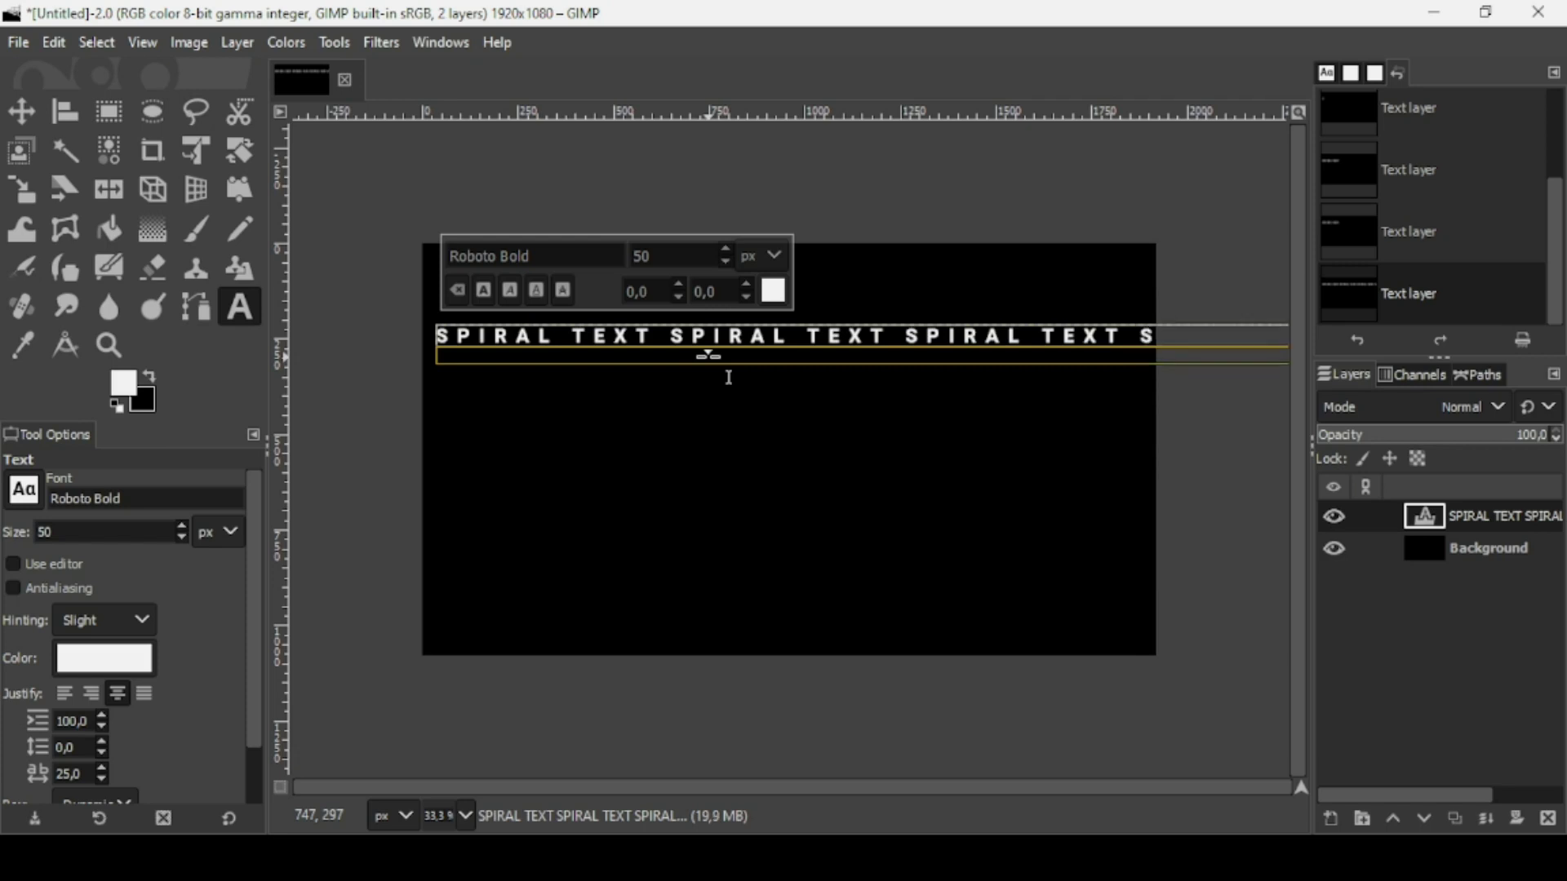
# Step: Add a new transparent layer and drag a circular ellipse selection over the text
pyautogui.click(160, 110)
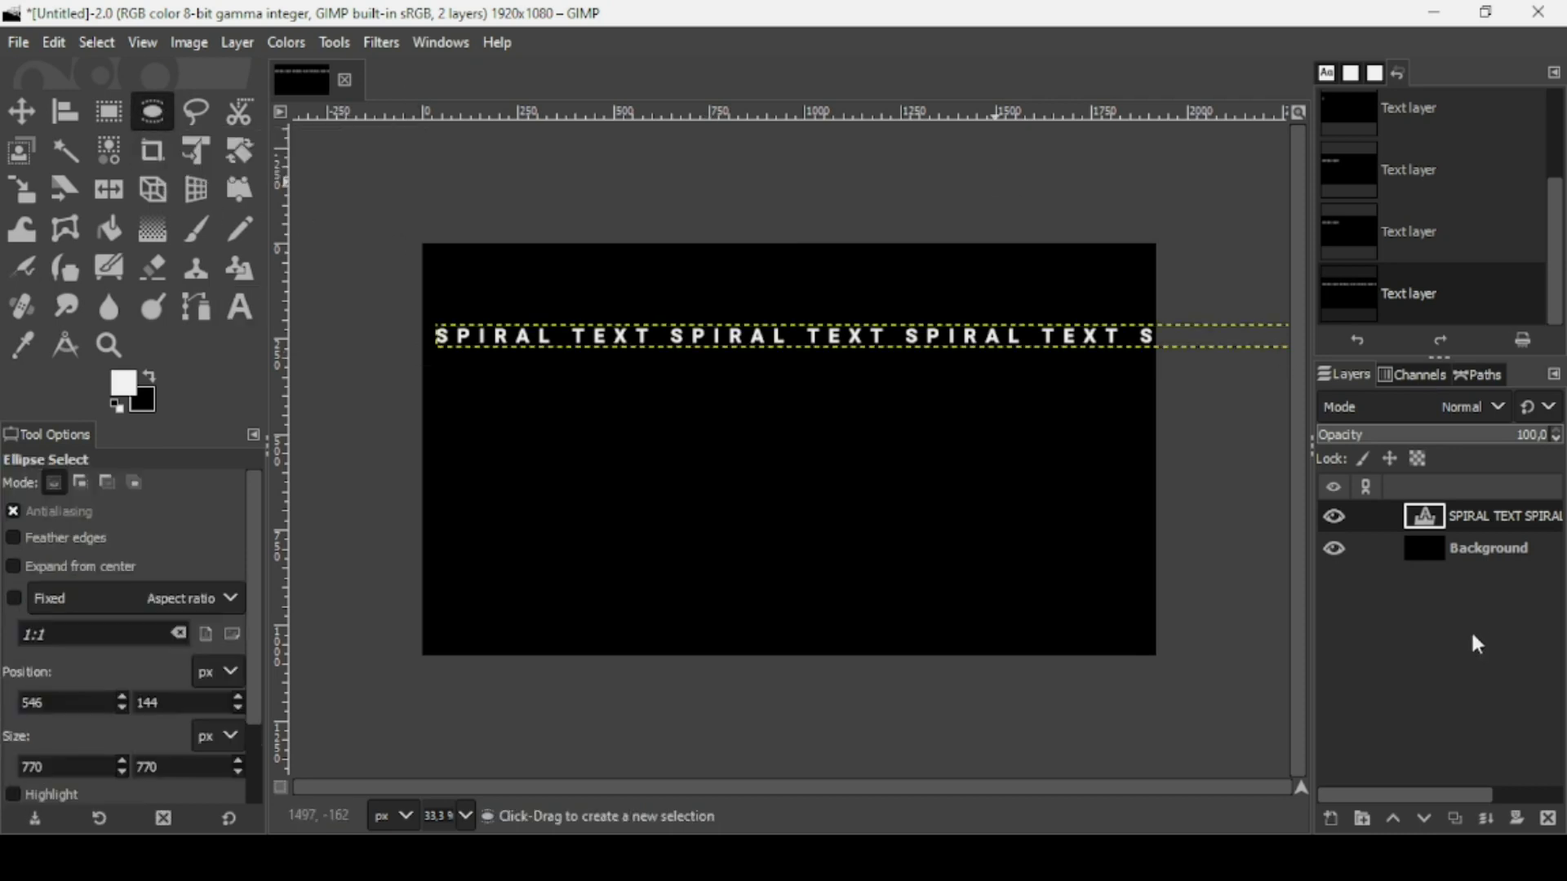
pyautogui.click(1337, 826)
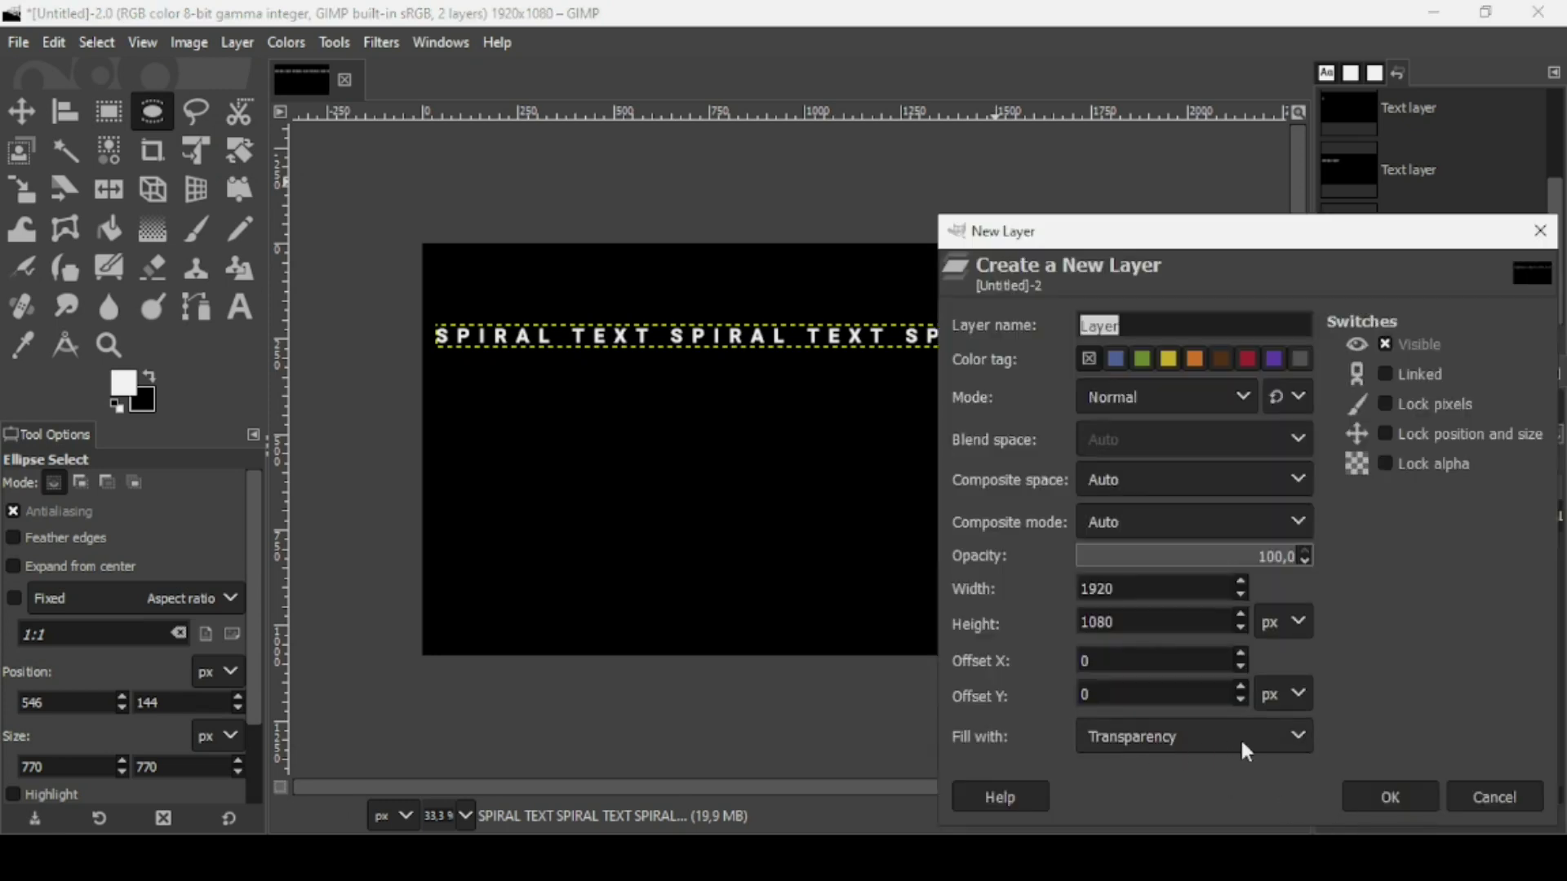
pyautogui.click(1390, 793)
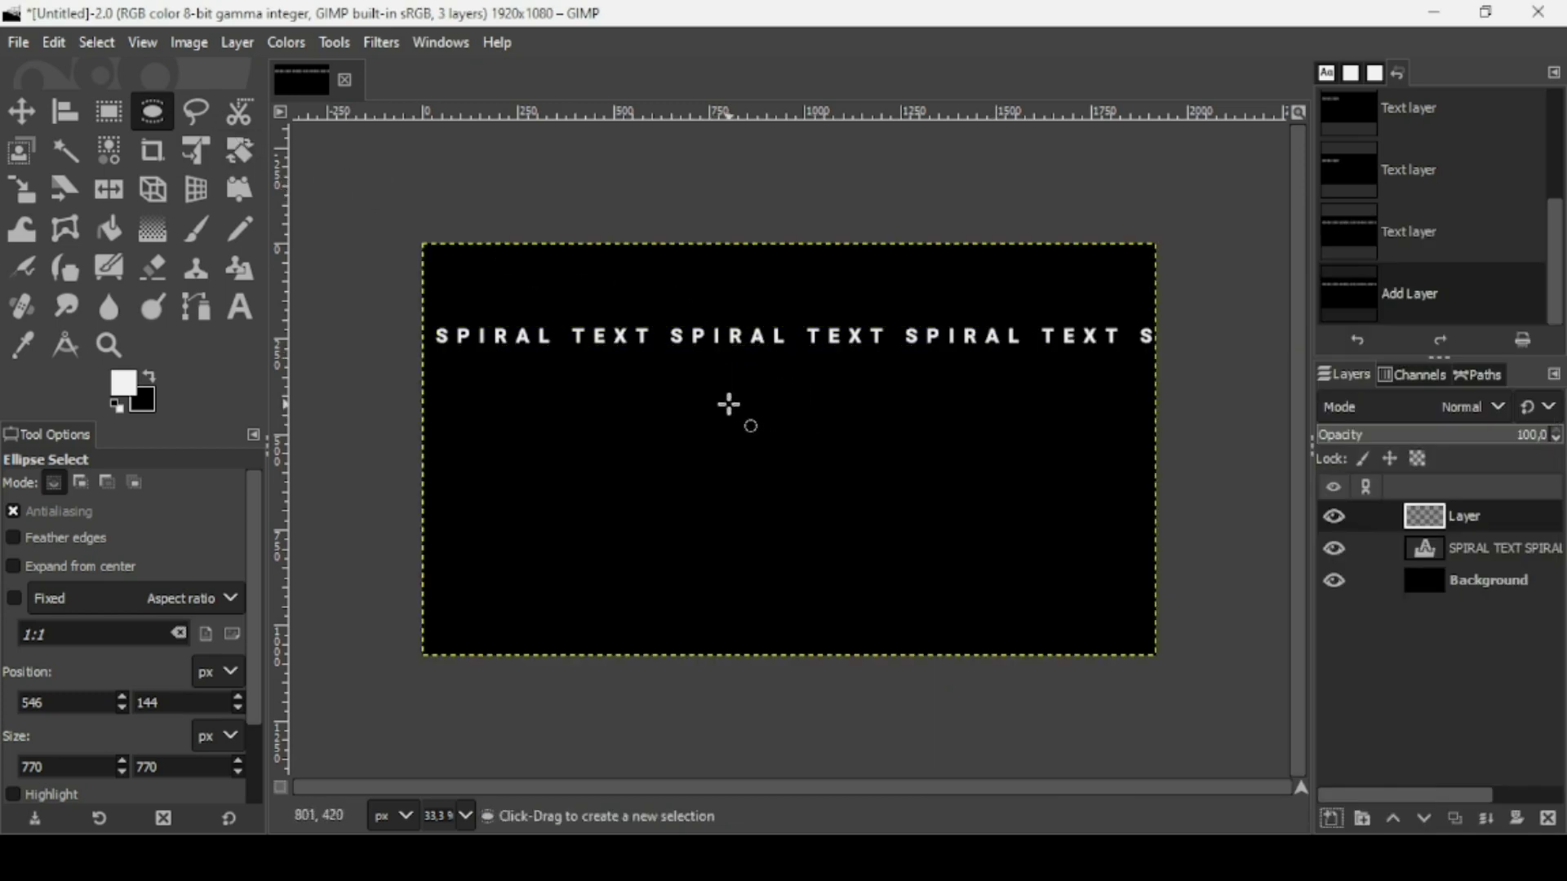
pyautogui.moveTo(732, 405); pyautogui.dragTo(869, 502)
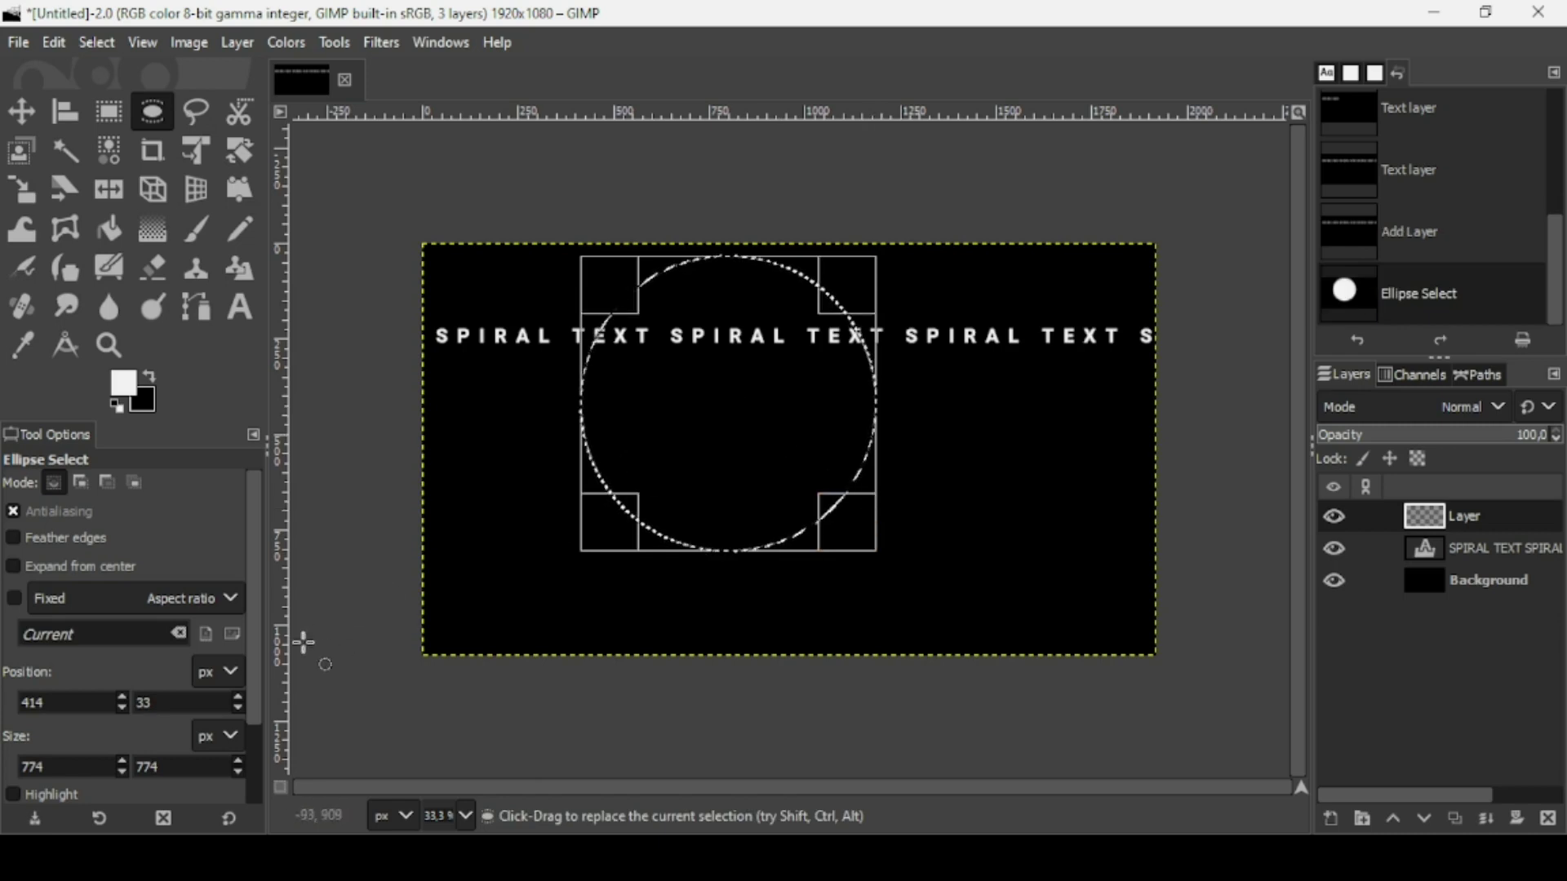
# Step: Resize the circular selection to 770×770 px and move it toward the canvas centre
pyautogui.doubleClick(193, 771)
pyautogui.write('77')
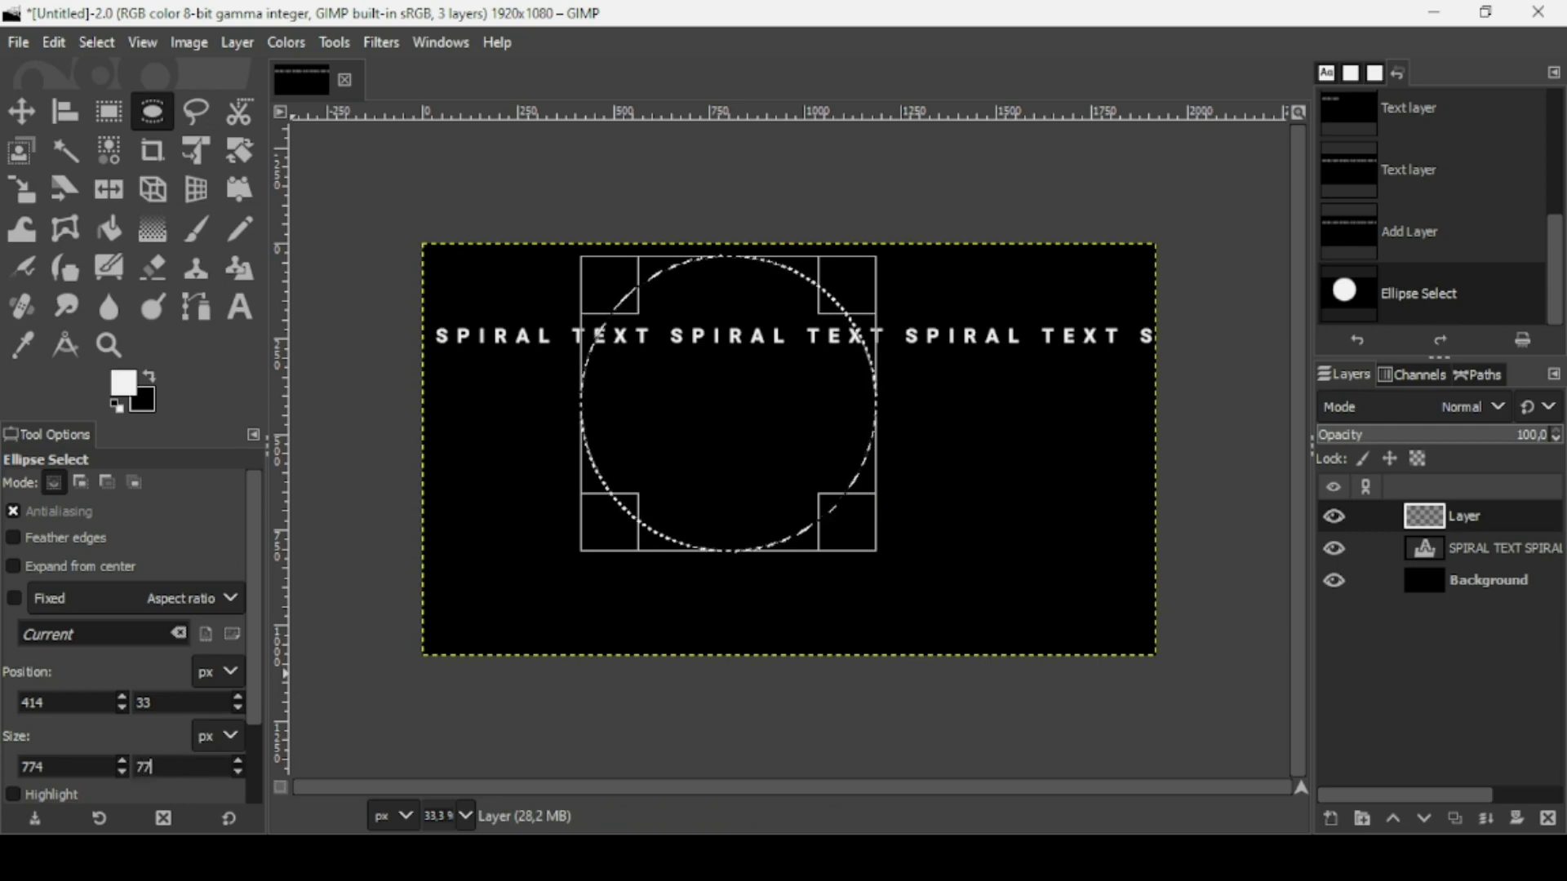
pyautogui.write('0')
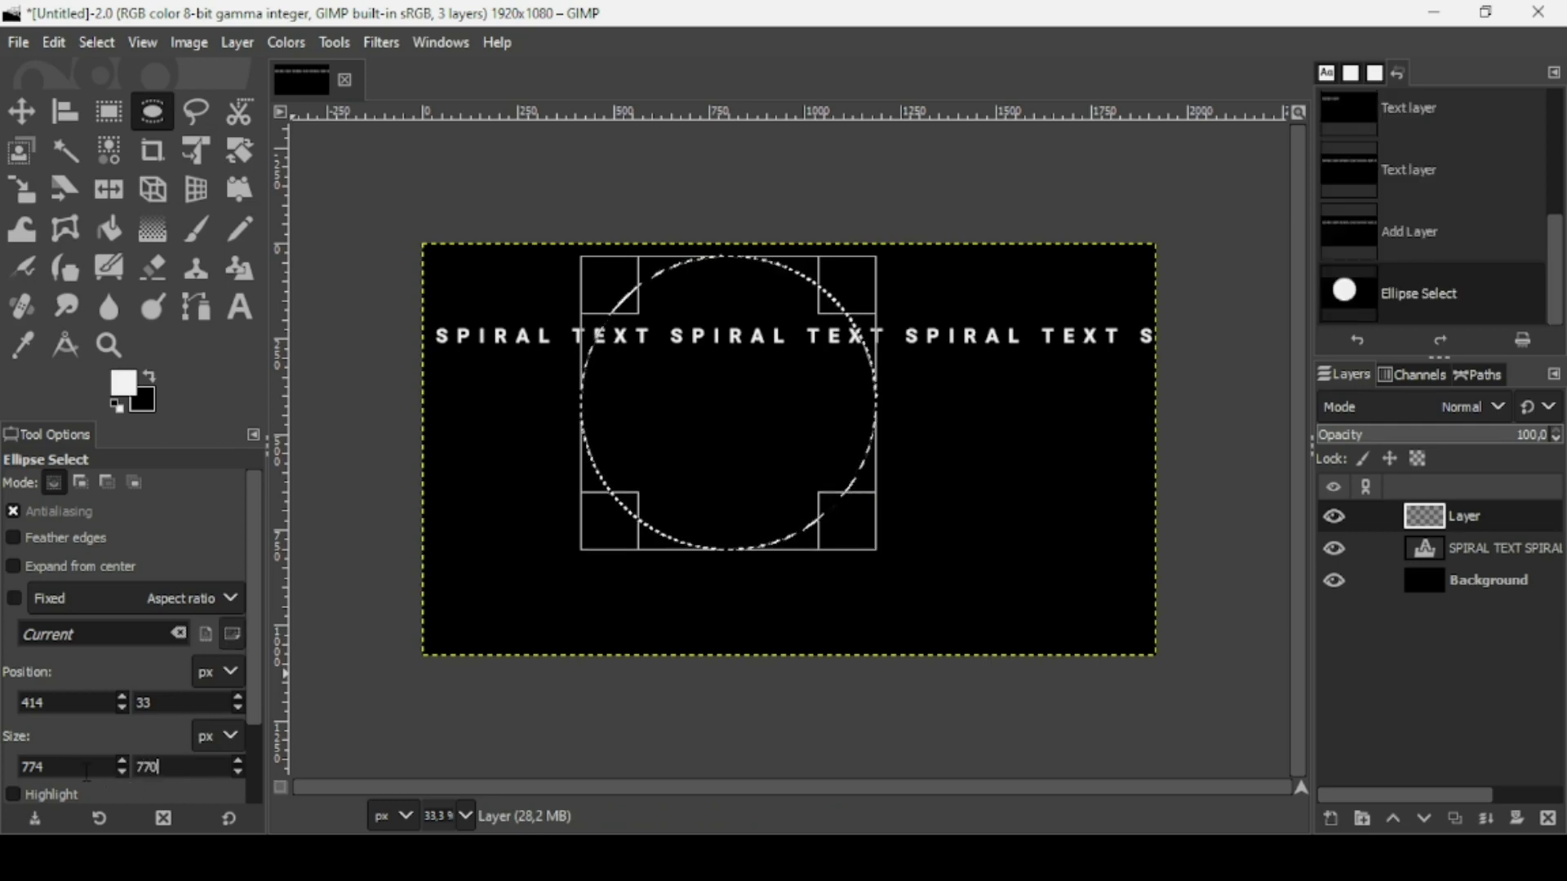
pyautogui.doubleClick(87, 771)
pyautogui.write('77')
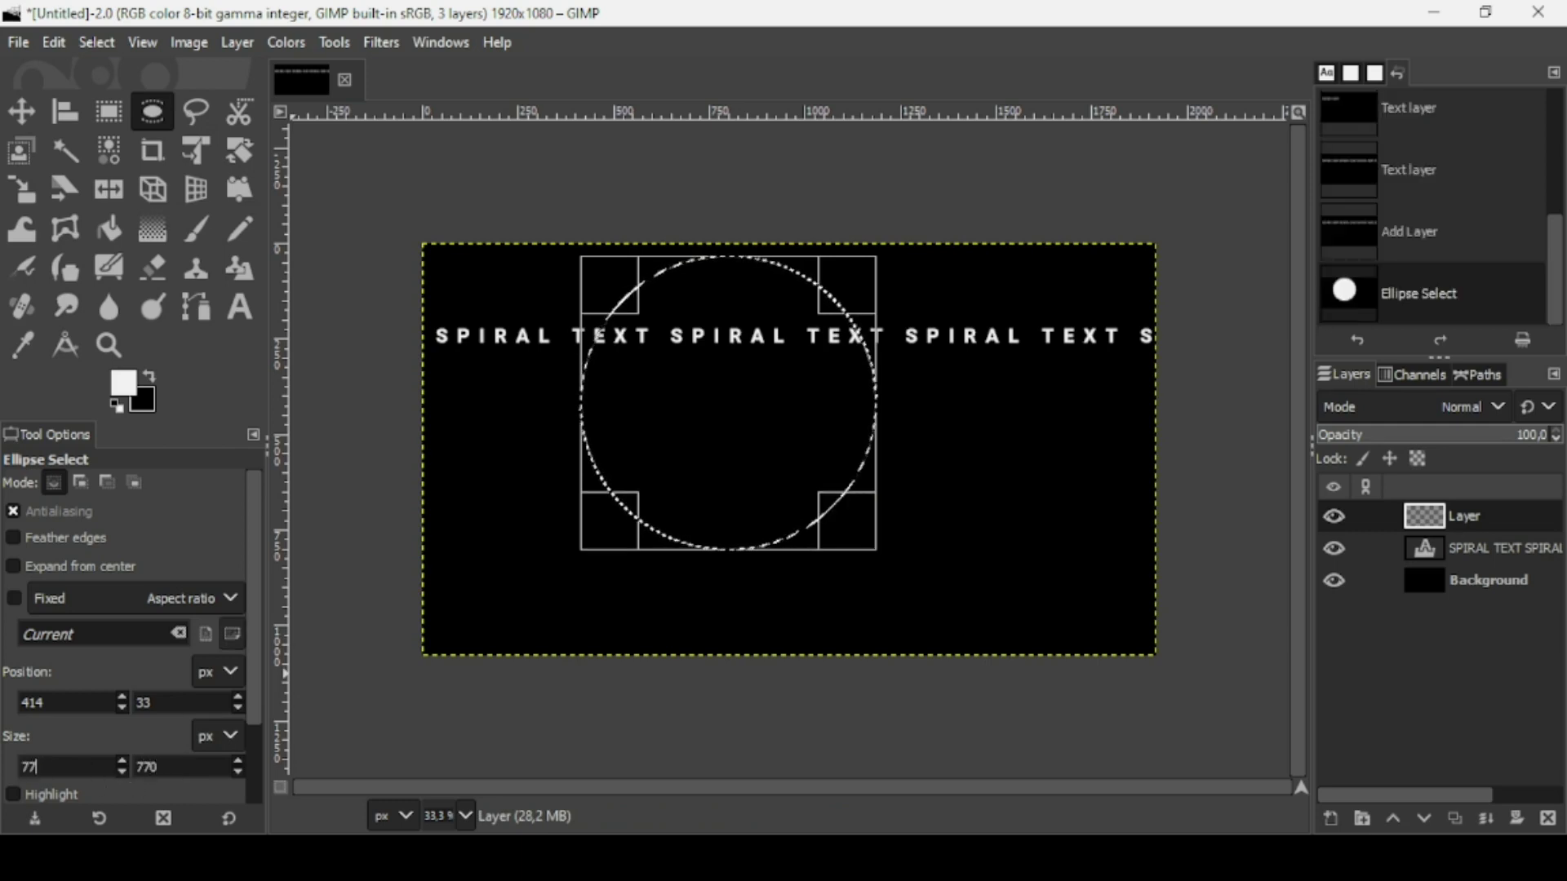
pyautogui.write('0')
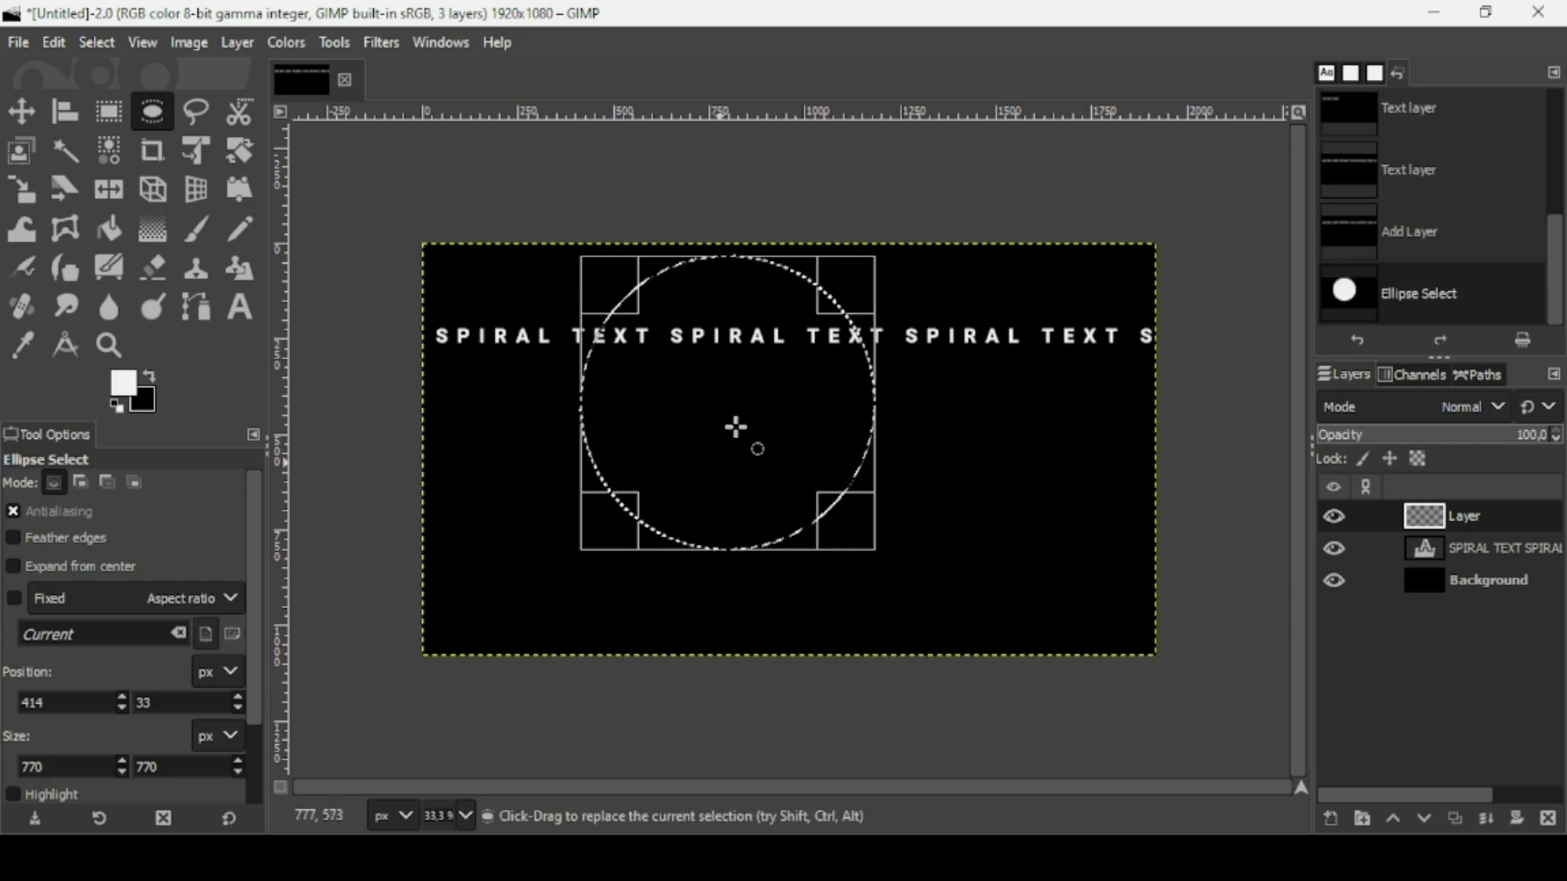
pyautogui.click(758, 419)
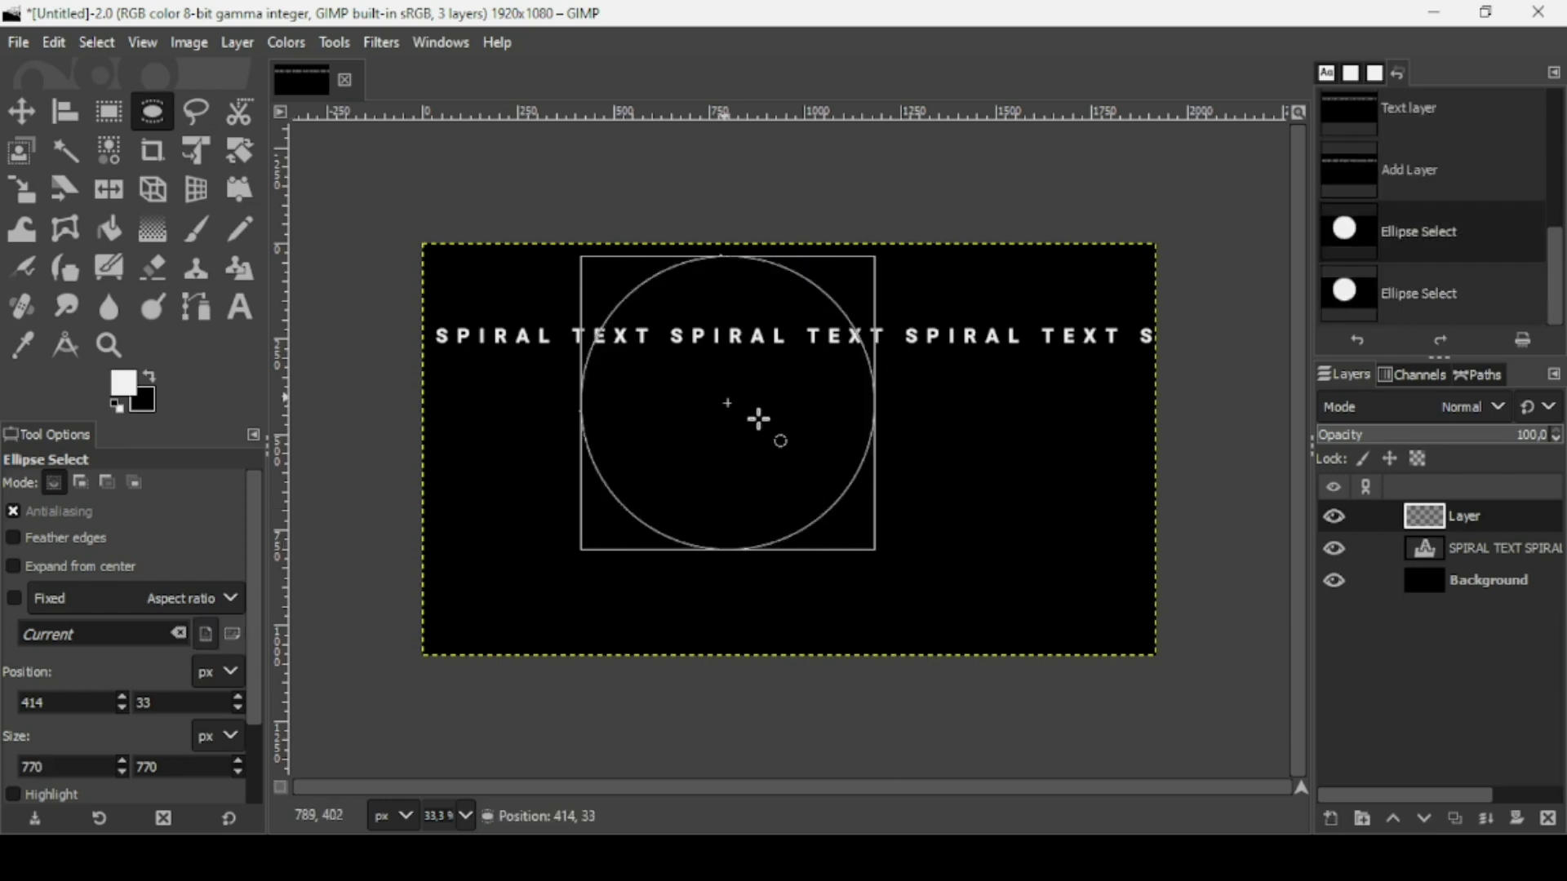
pyautogui.moveTo(758, 419); pyautogui.dragTo(774, 439)
pyautogui.click(774, 440)
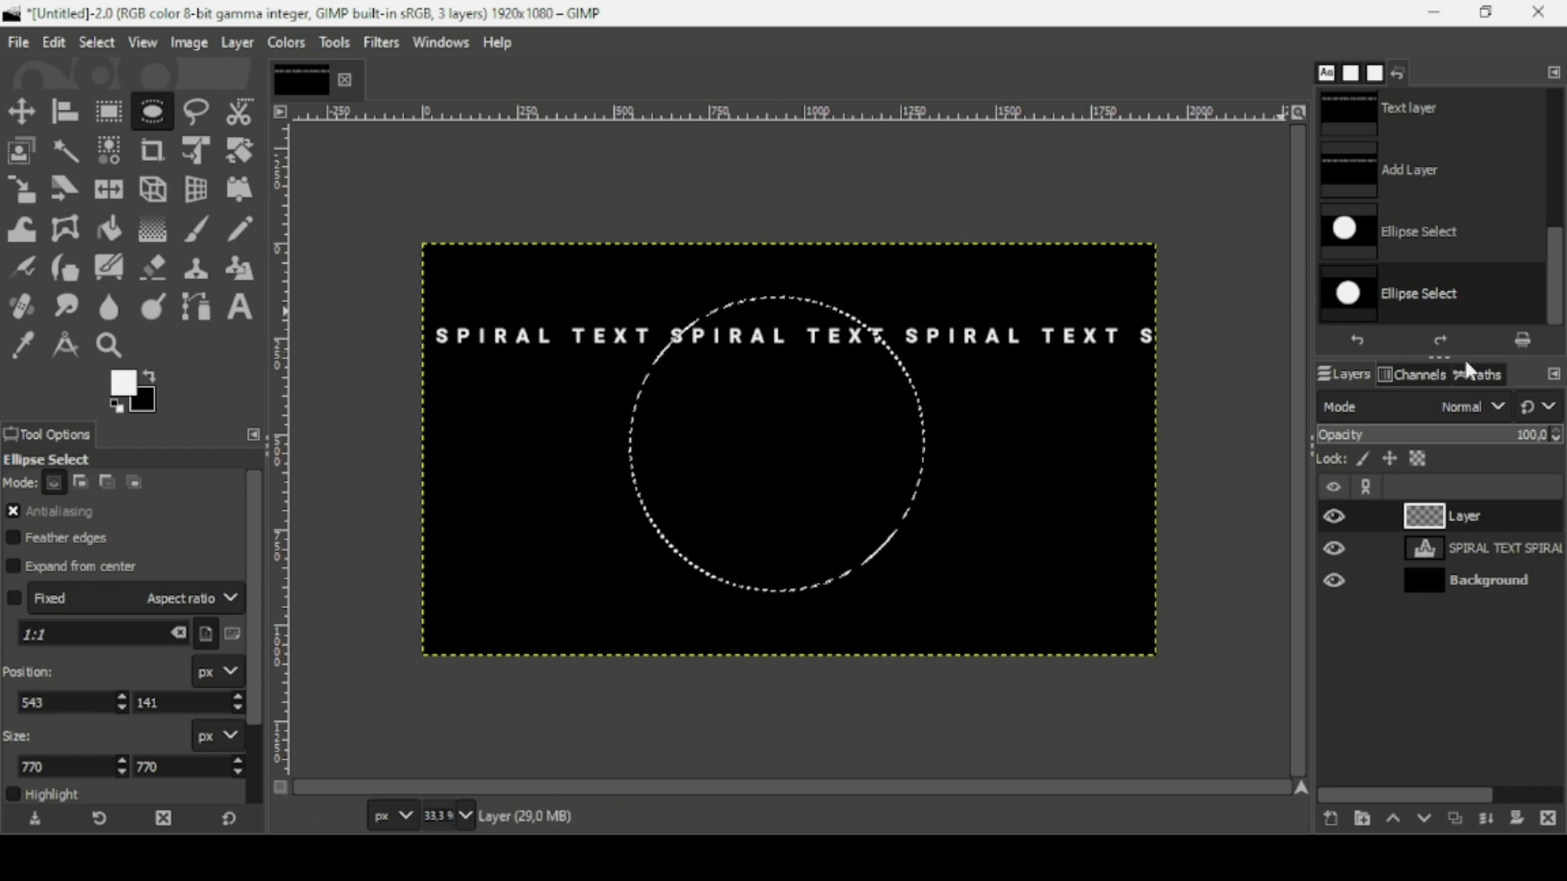
# Step: Save the circular selection as a path named 'Selection' and then clear the selection
pyautogui.click(1484, 378)
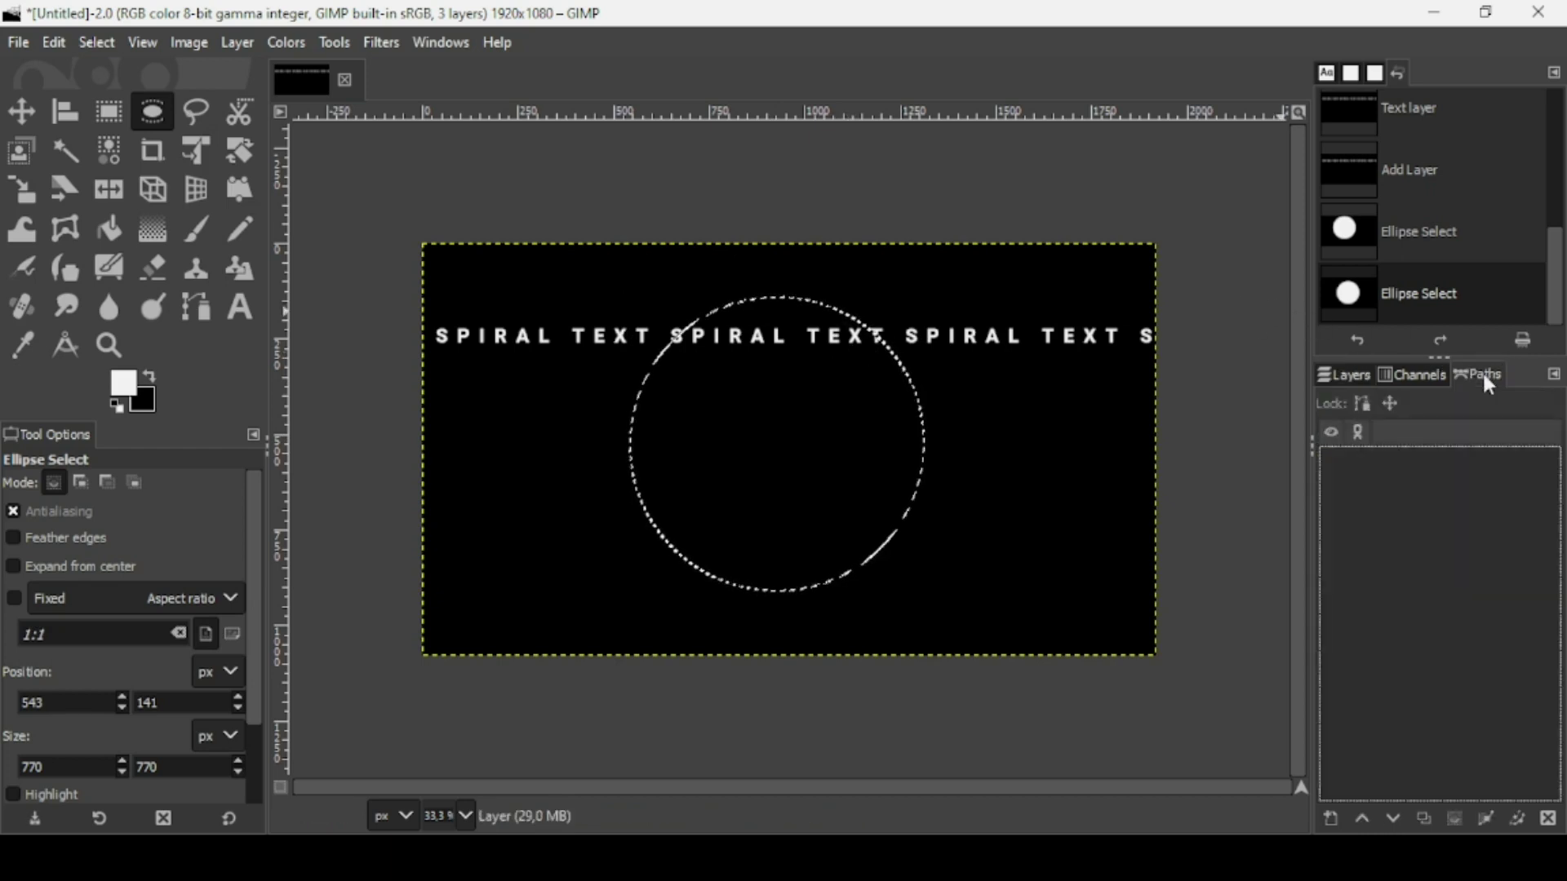
pyautogui.click(1484, 817)
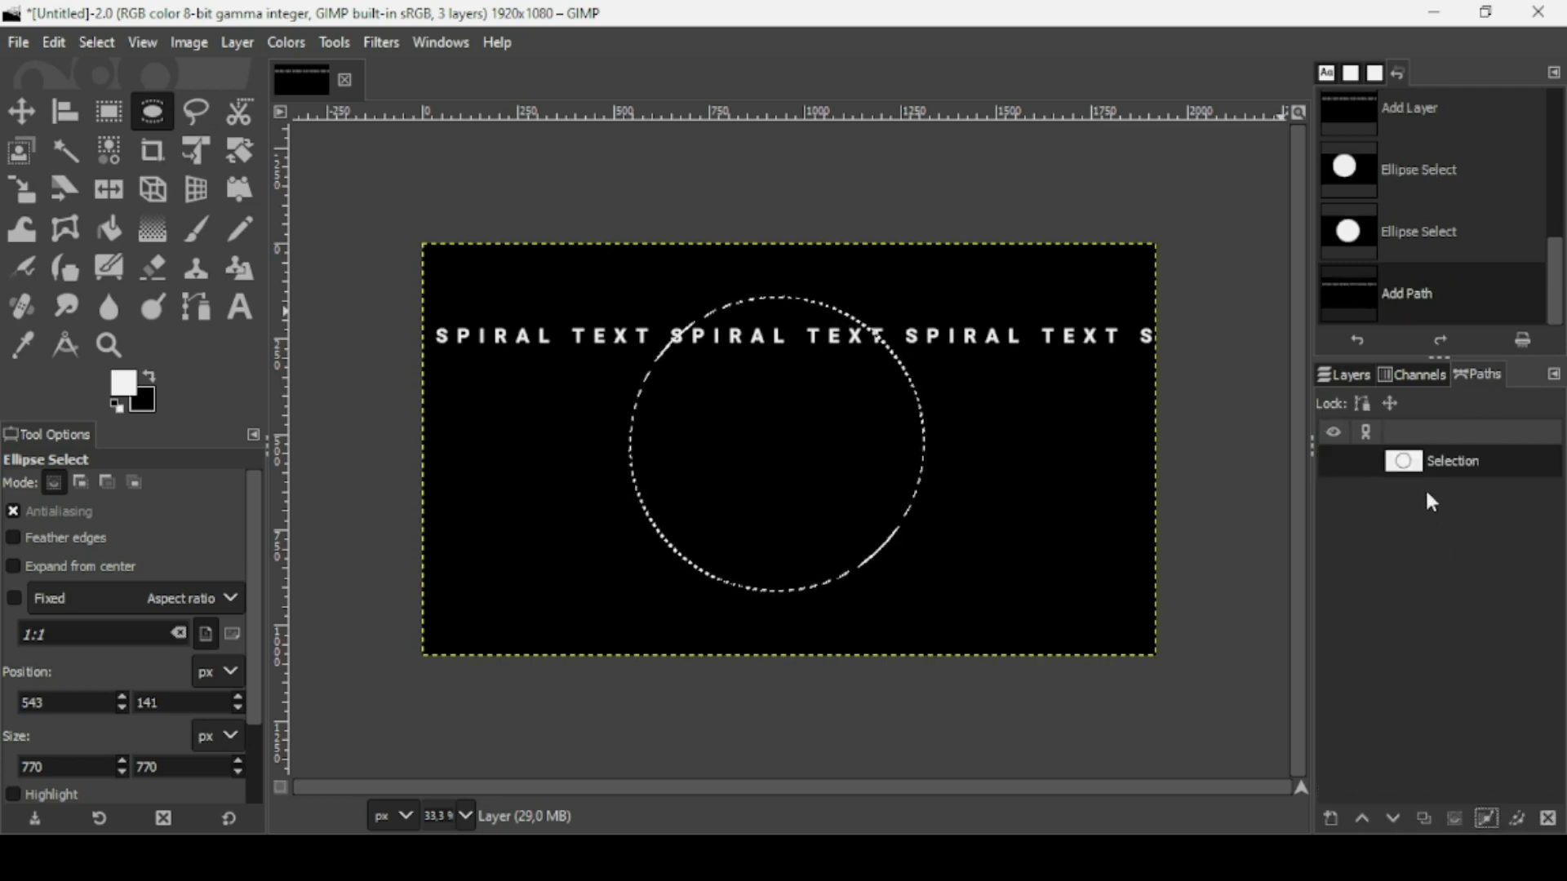
pyautogui.click(98, 44)
pyautogui.click(125, 104)
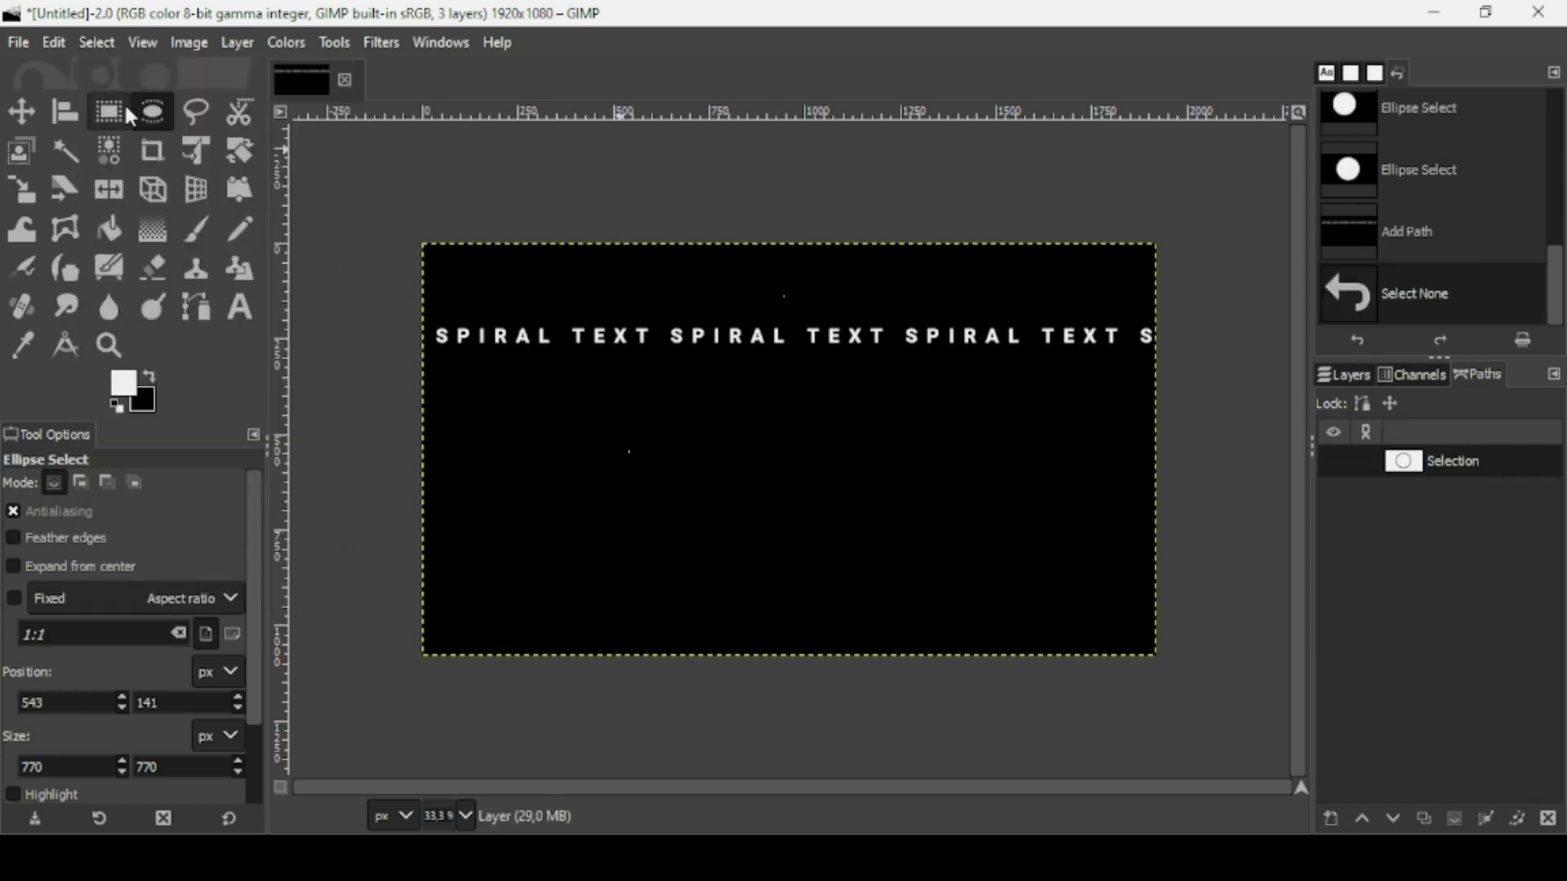
# Step: Preview the circle path on the canvas, hide it again, and return to the layers list
pyautogui.click(1334, 460)
pyautogui.click(1339, 456)
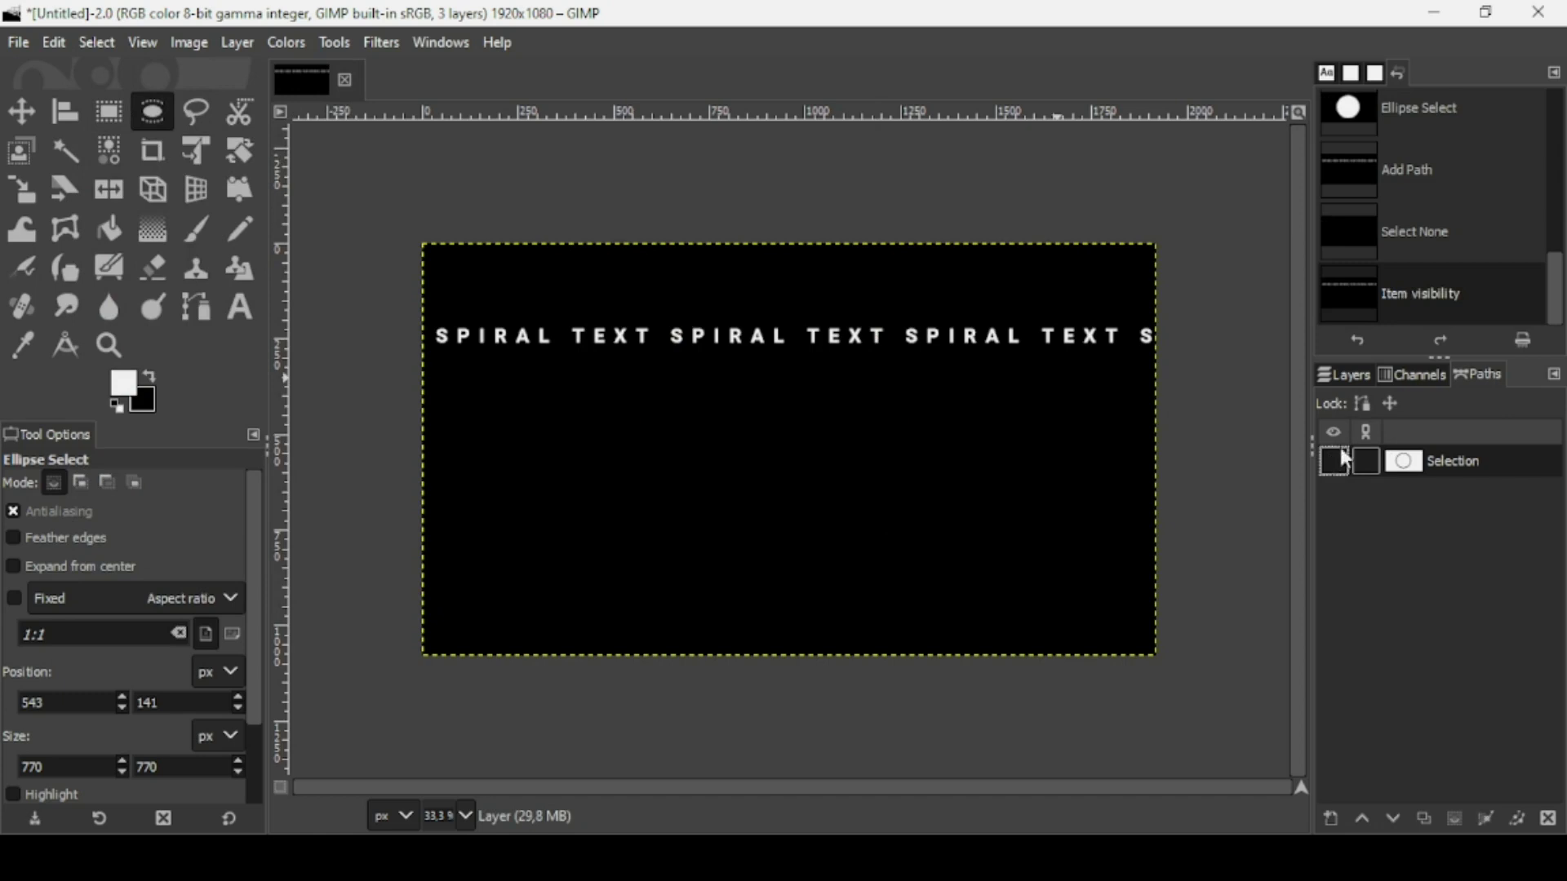
pyautogui.click(1347, 376)
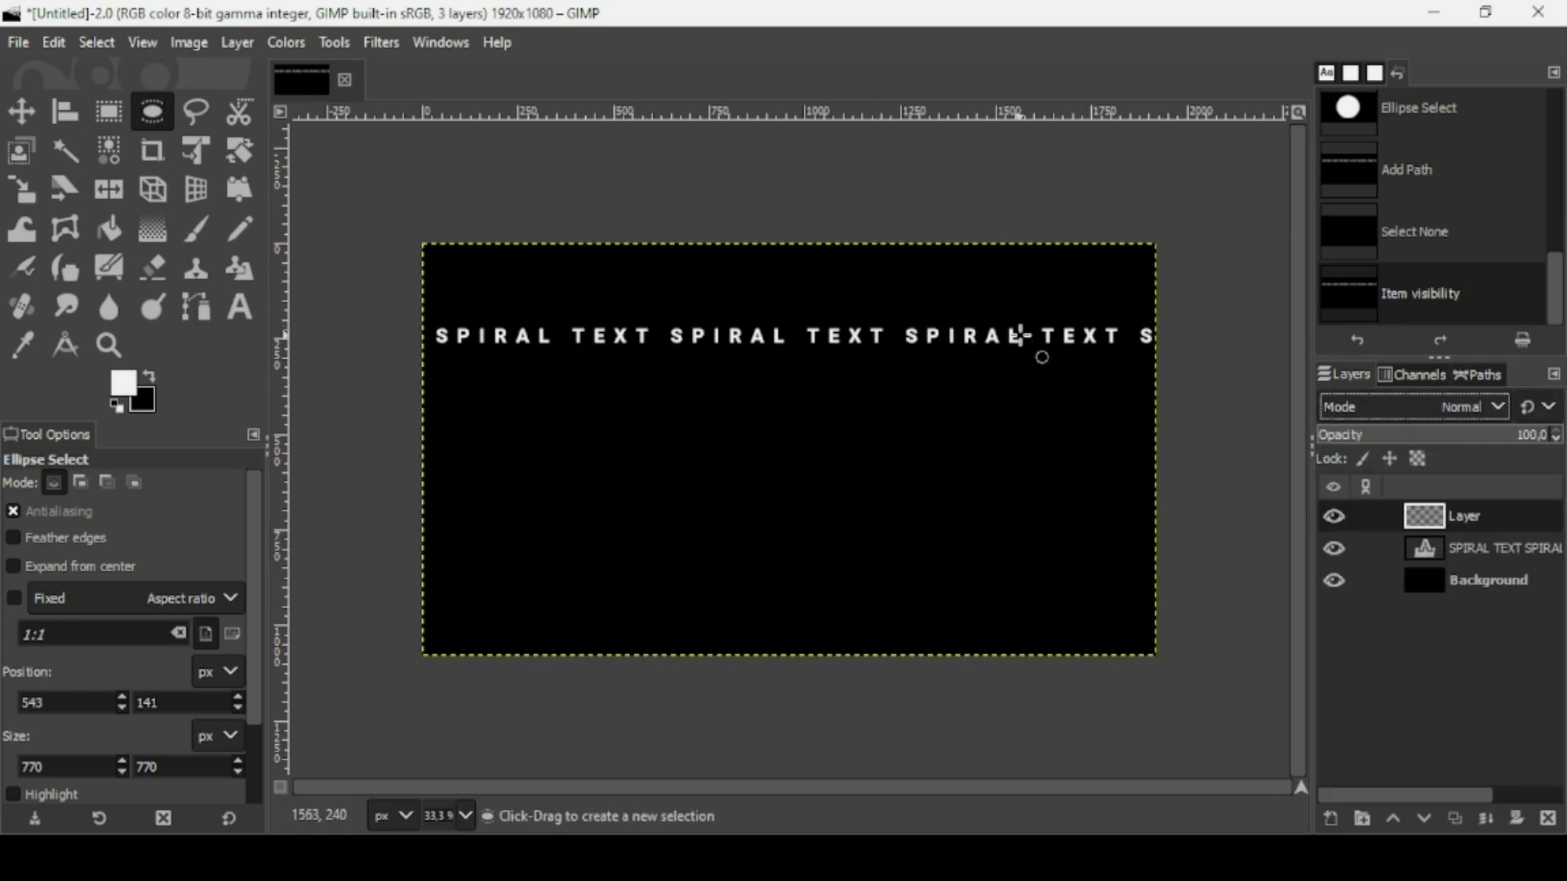
# Step: Wrap the SPIRAL TEXT layer along the circle path and hide the straight text layer
pyautogui.click(1427, 545)
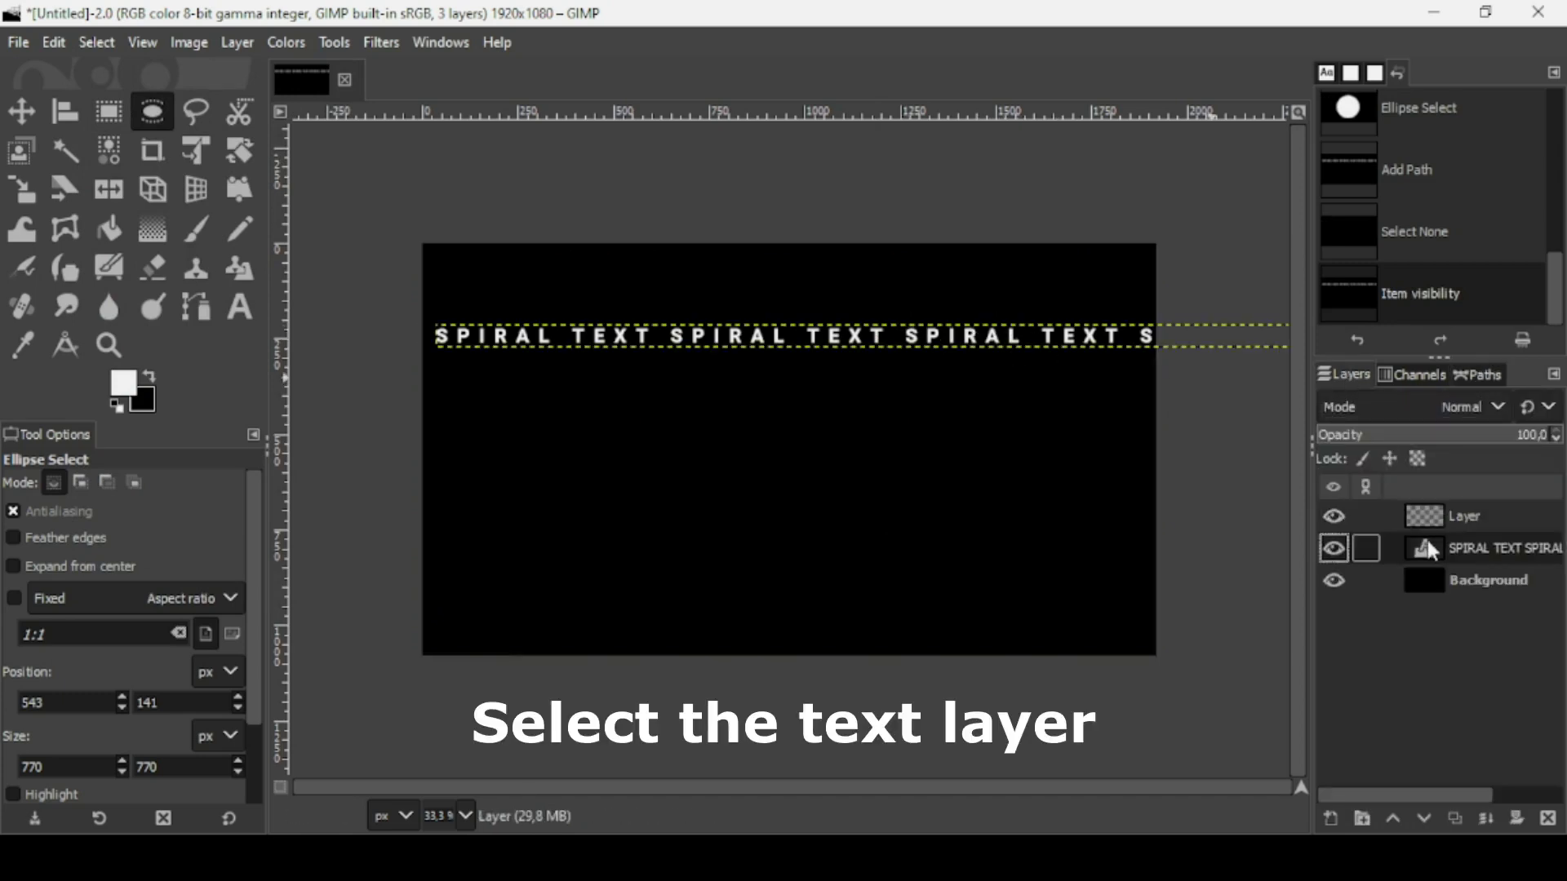
pyautogui.rightClick(1429, 554)
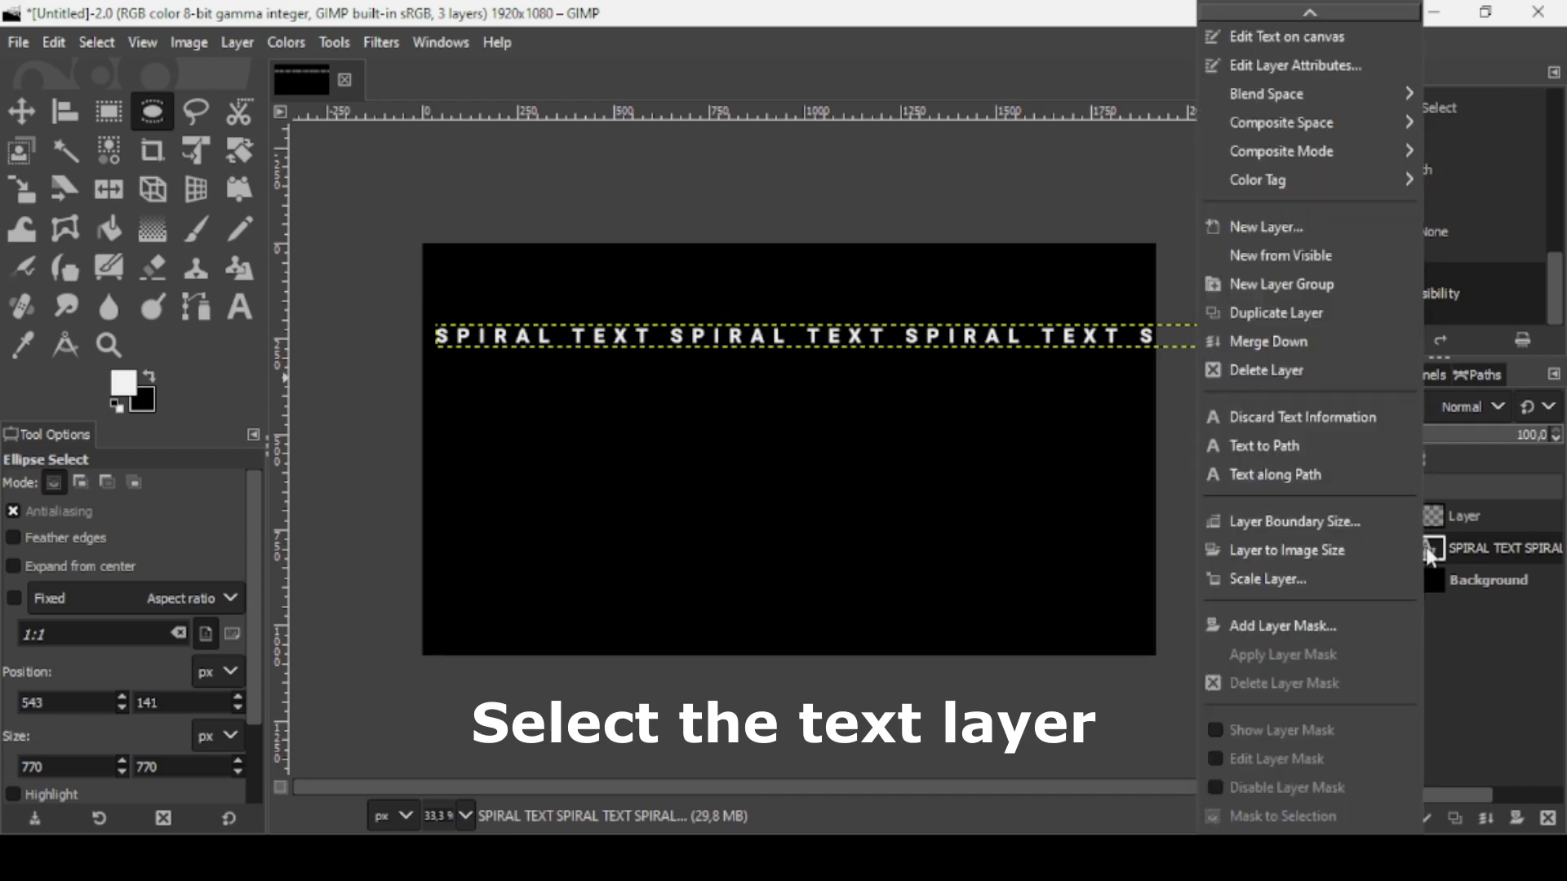
pyautogui.click(1359, 490)
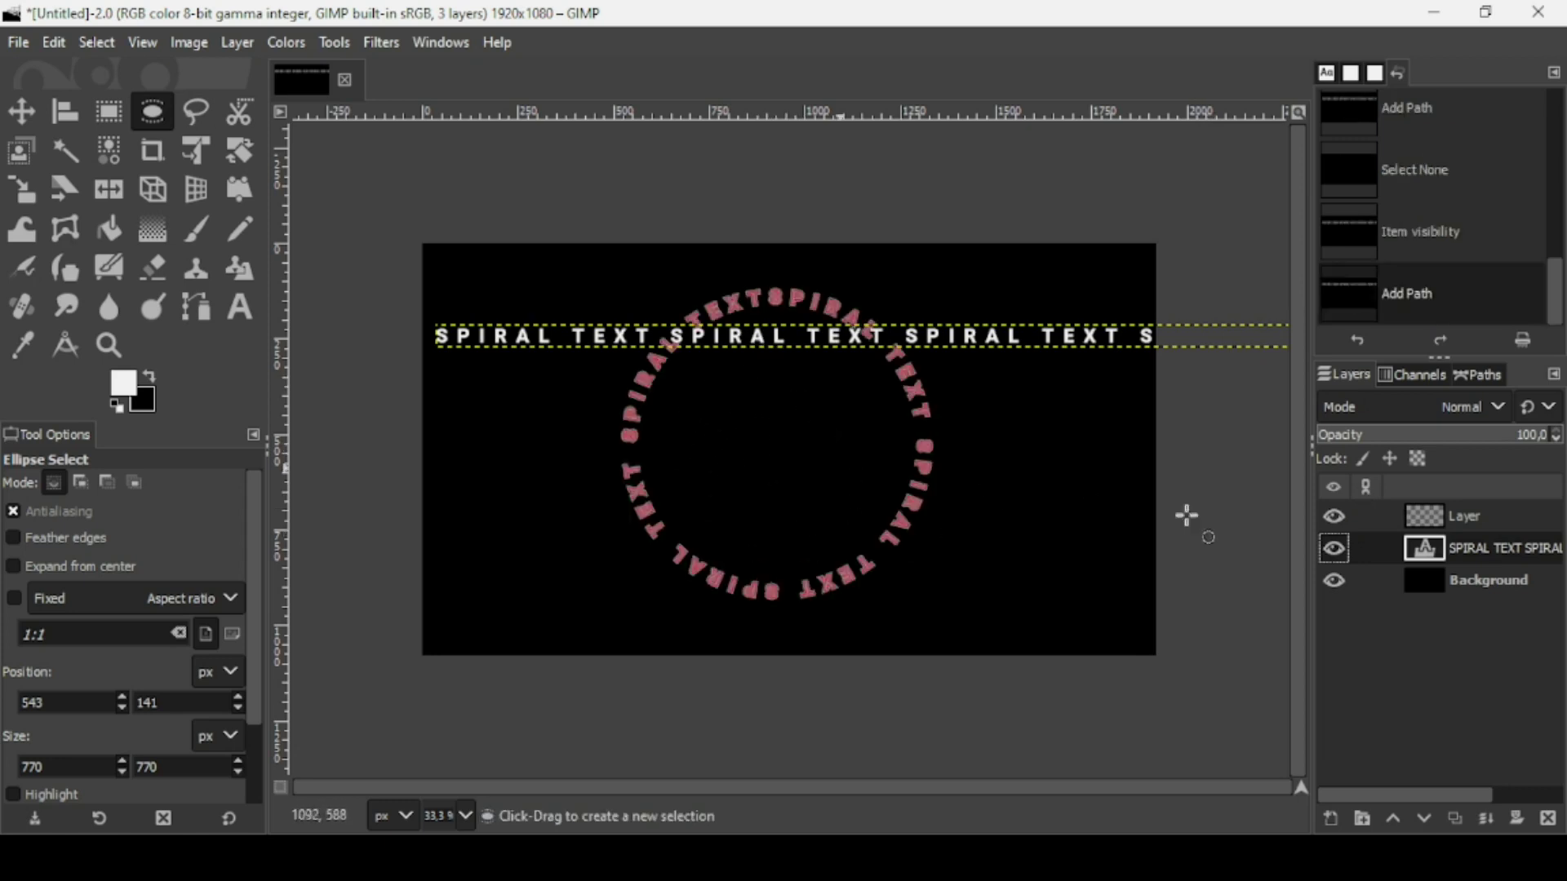
pyautogui.click(1332, 550)
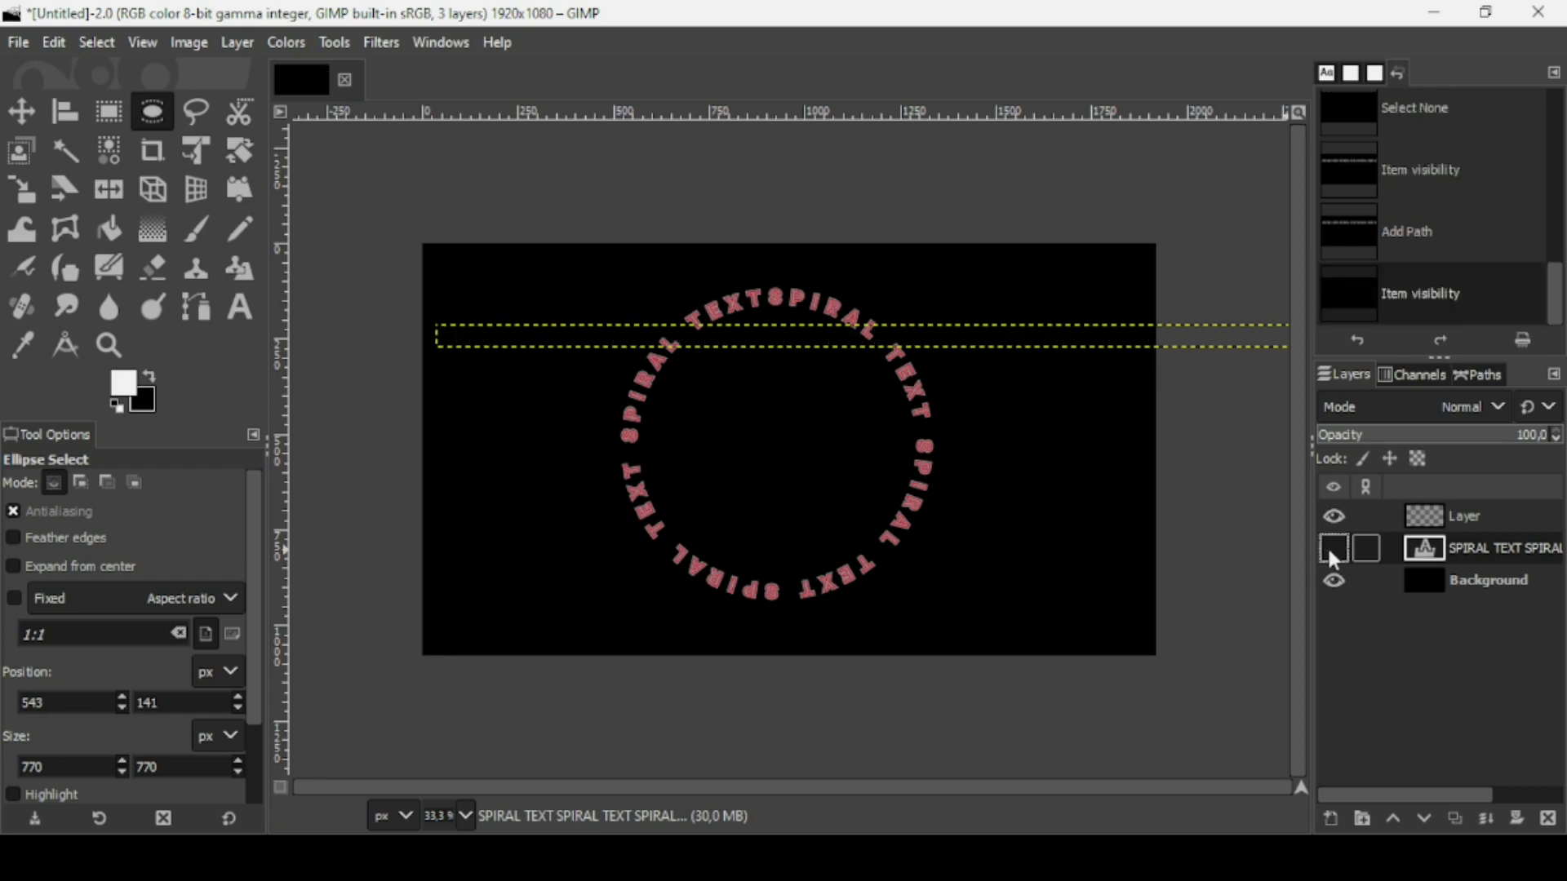
# Step: Make the empty Layer active and hide the circular text path
pyautogui.click(1431, 525)
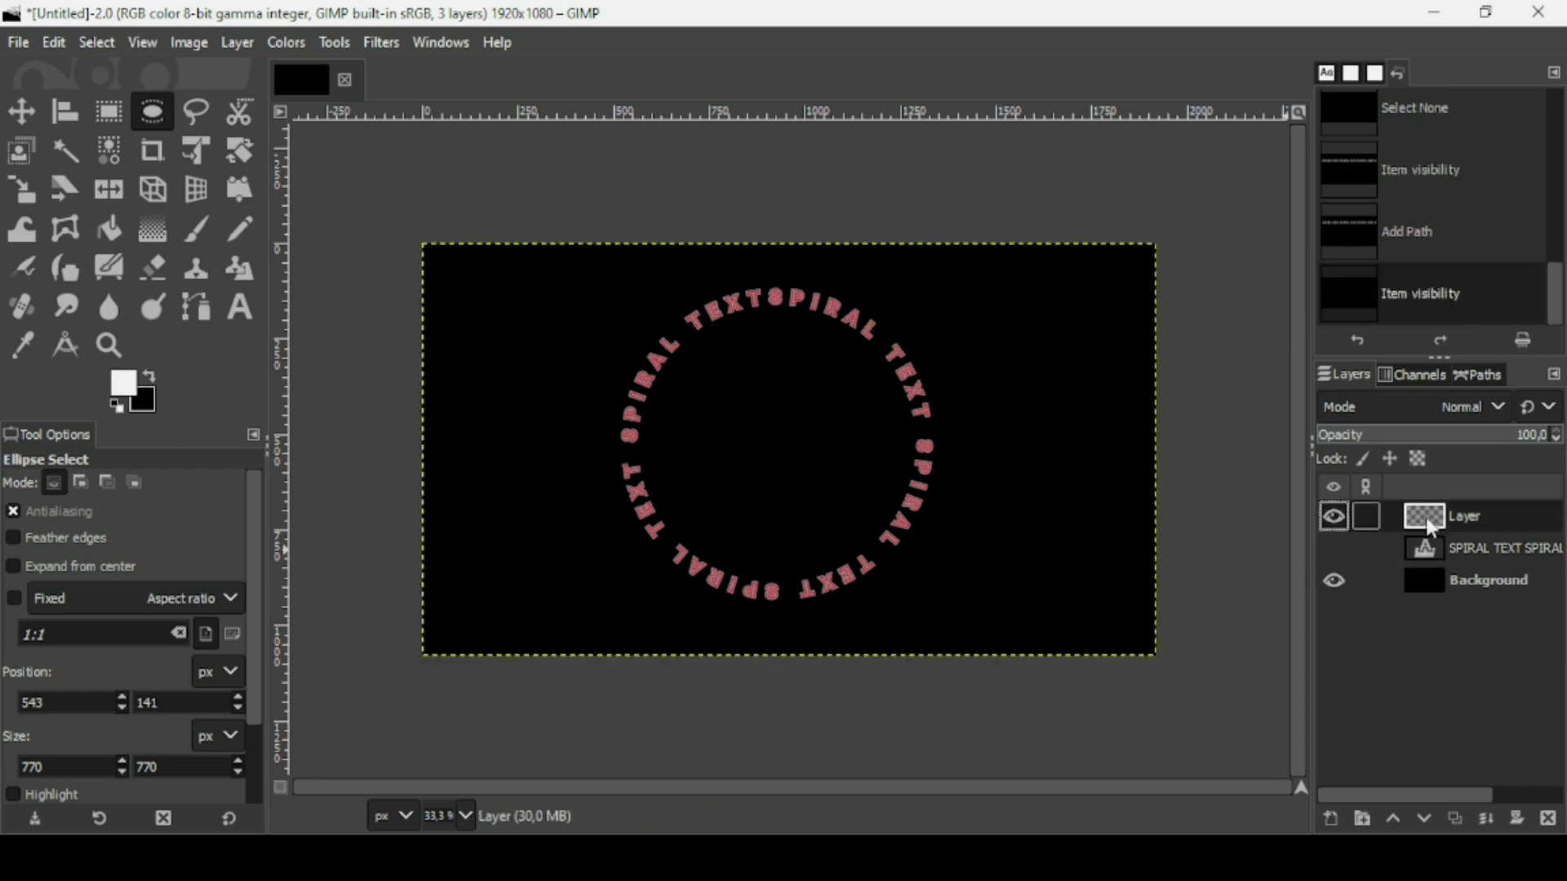
pyautogui.click(1494, 377)
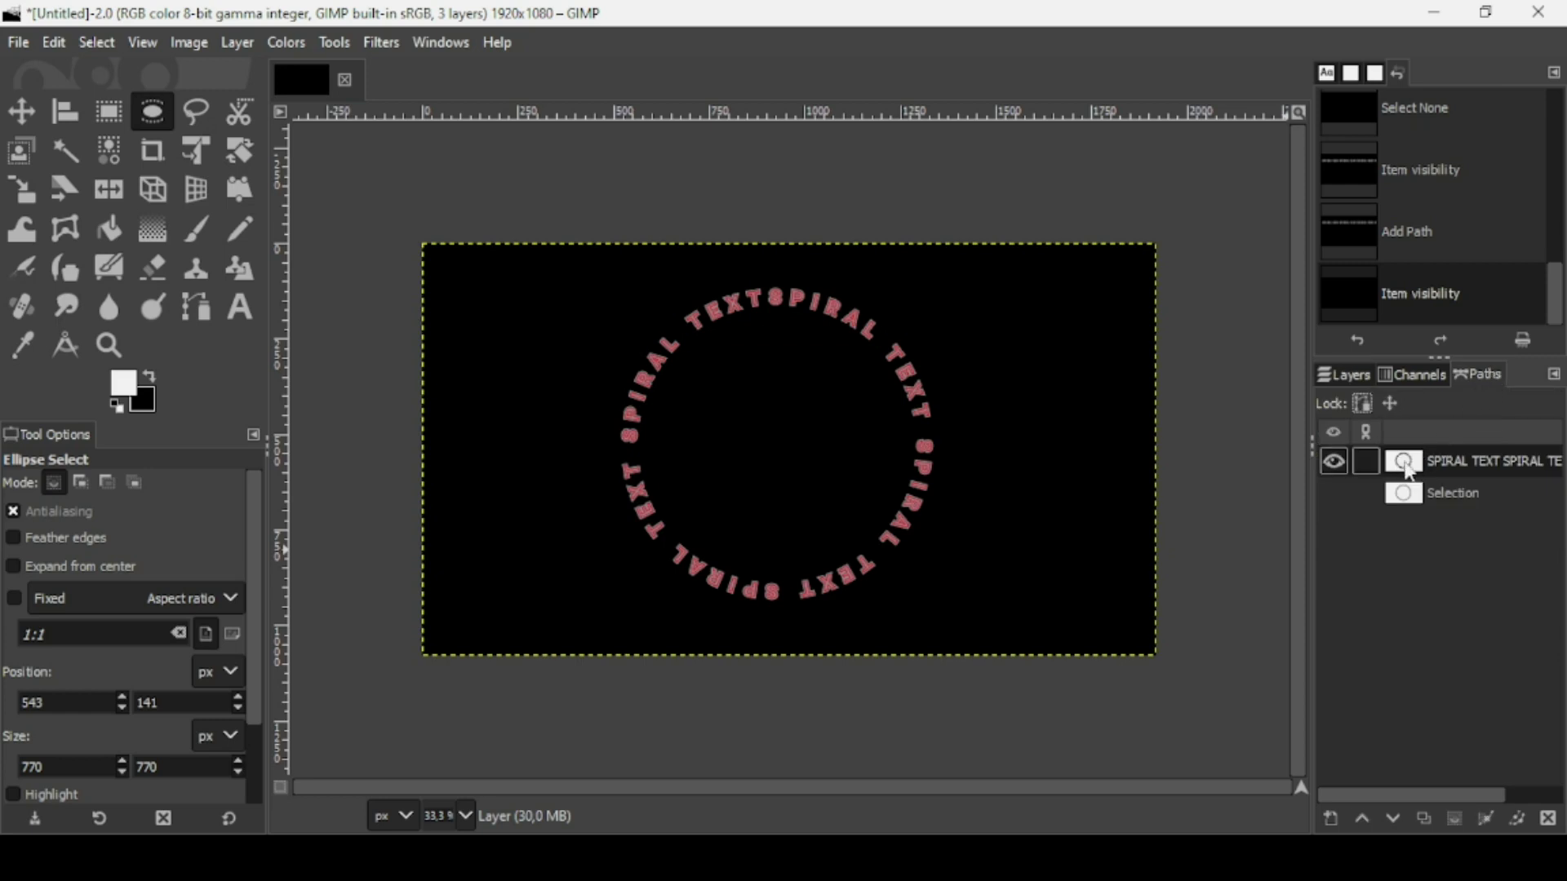
pyautogui.click(1333, 463)
# Step: Fill the circular SPIRAL TEXT path with solid white on the empty transparent layer
pyautogui.click(1334, 463)
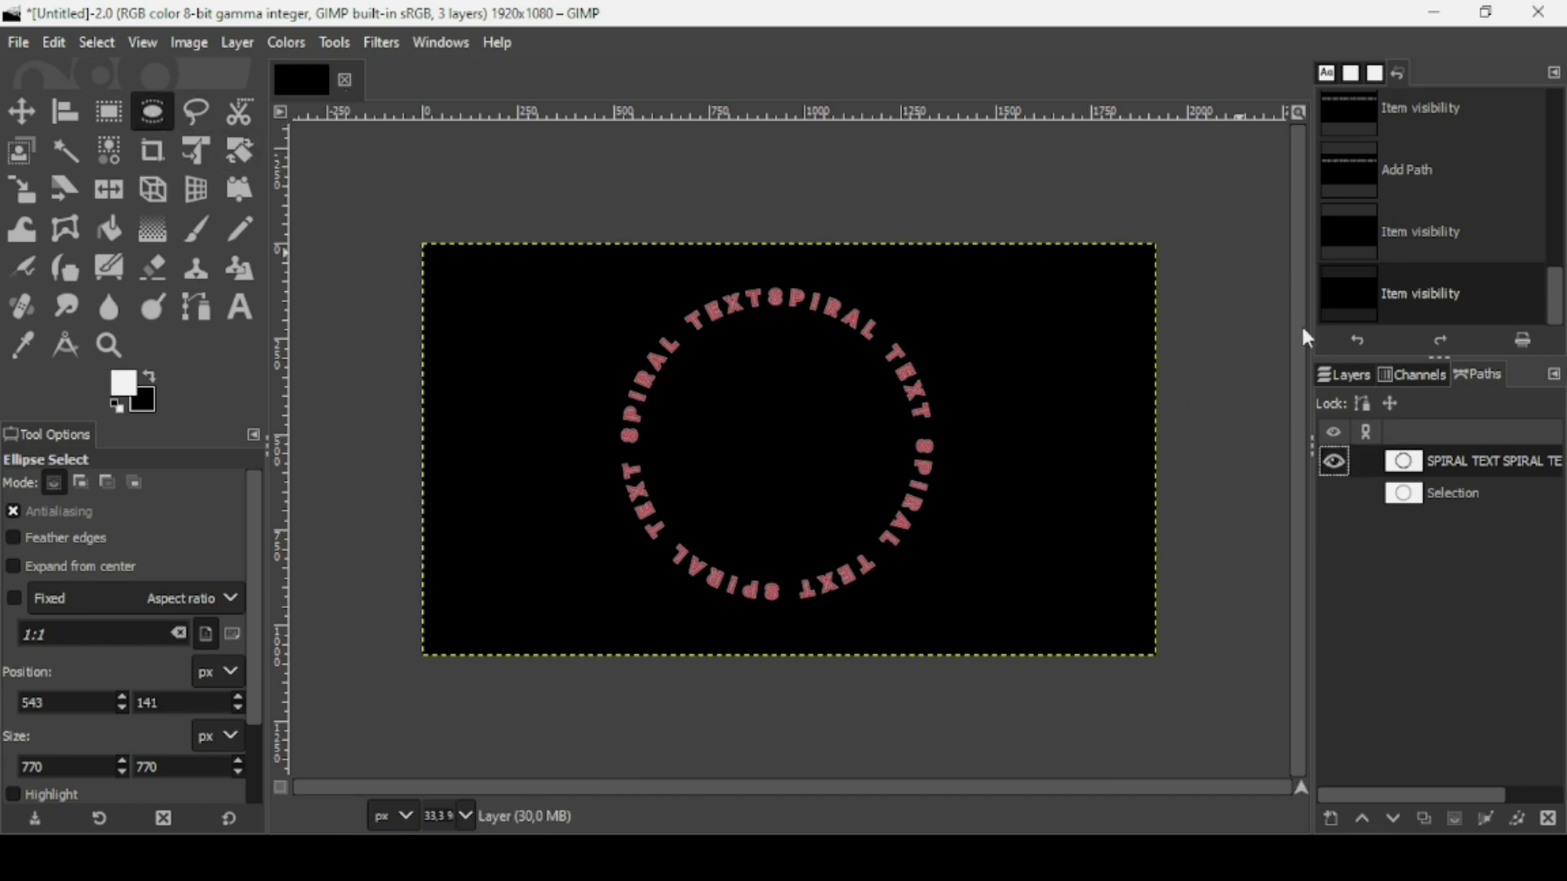
pyautogui.doubleClick(1405, 472)
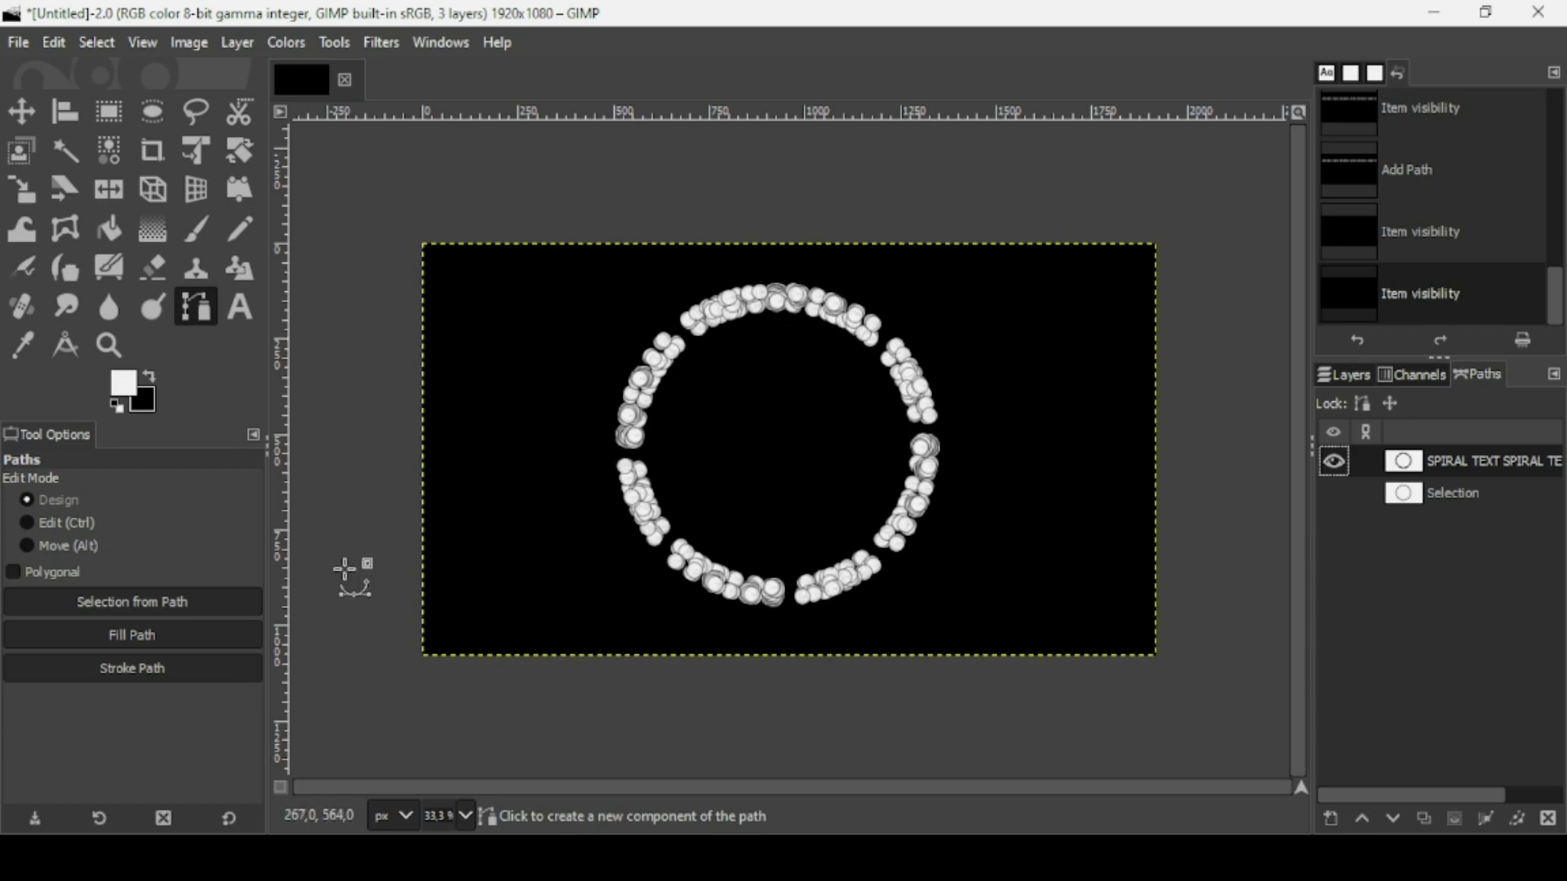
pyautogui.click(195, 637)
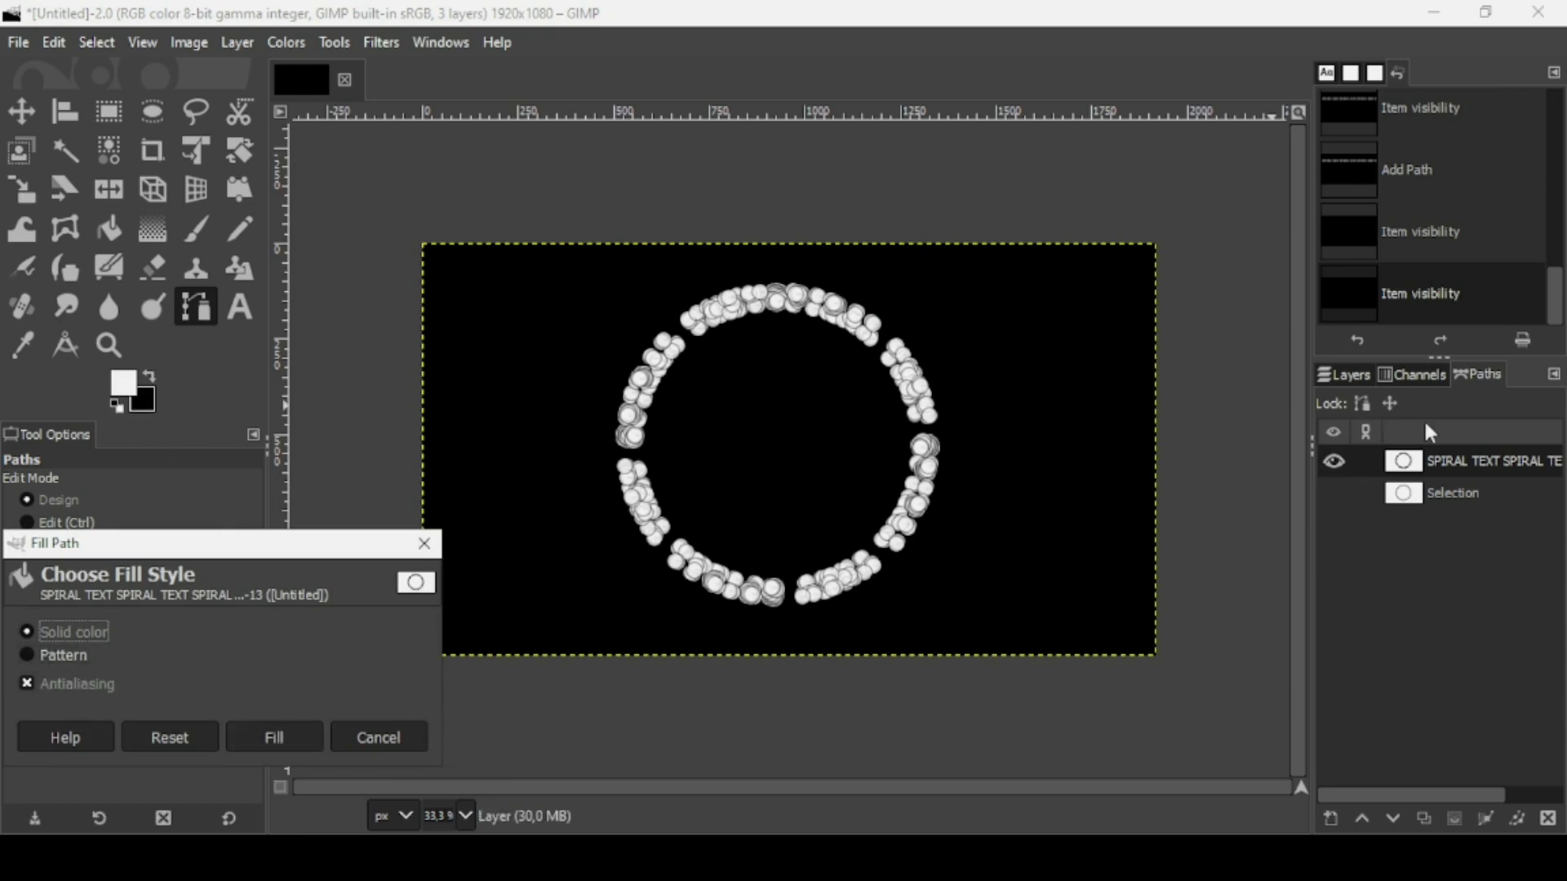
pyautogui.click(1355, 382)
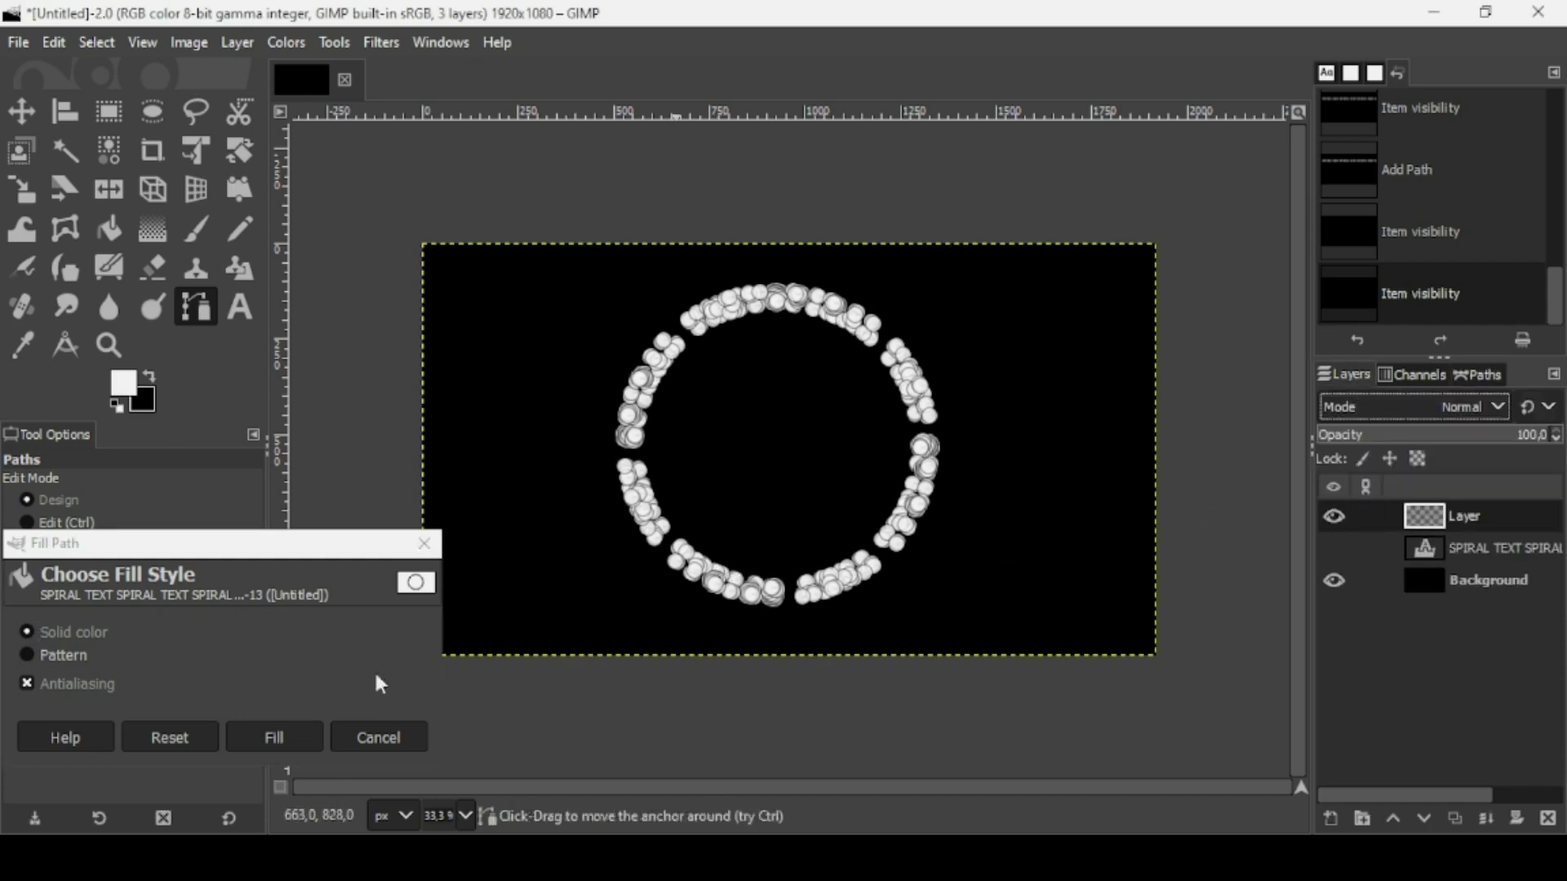
pyautogui.click(266, 722)
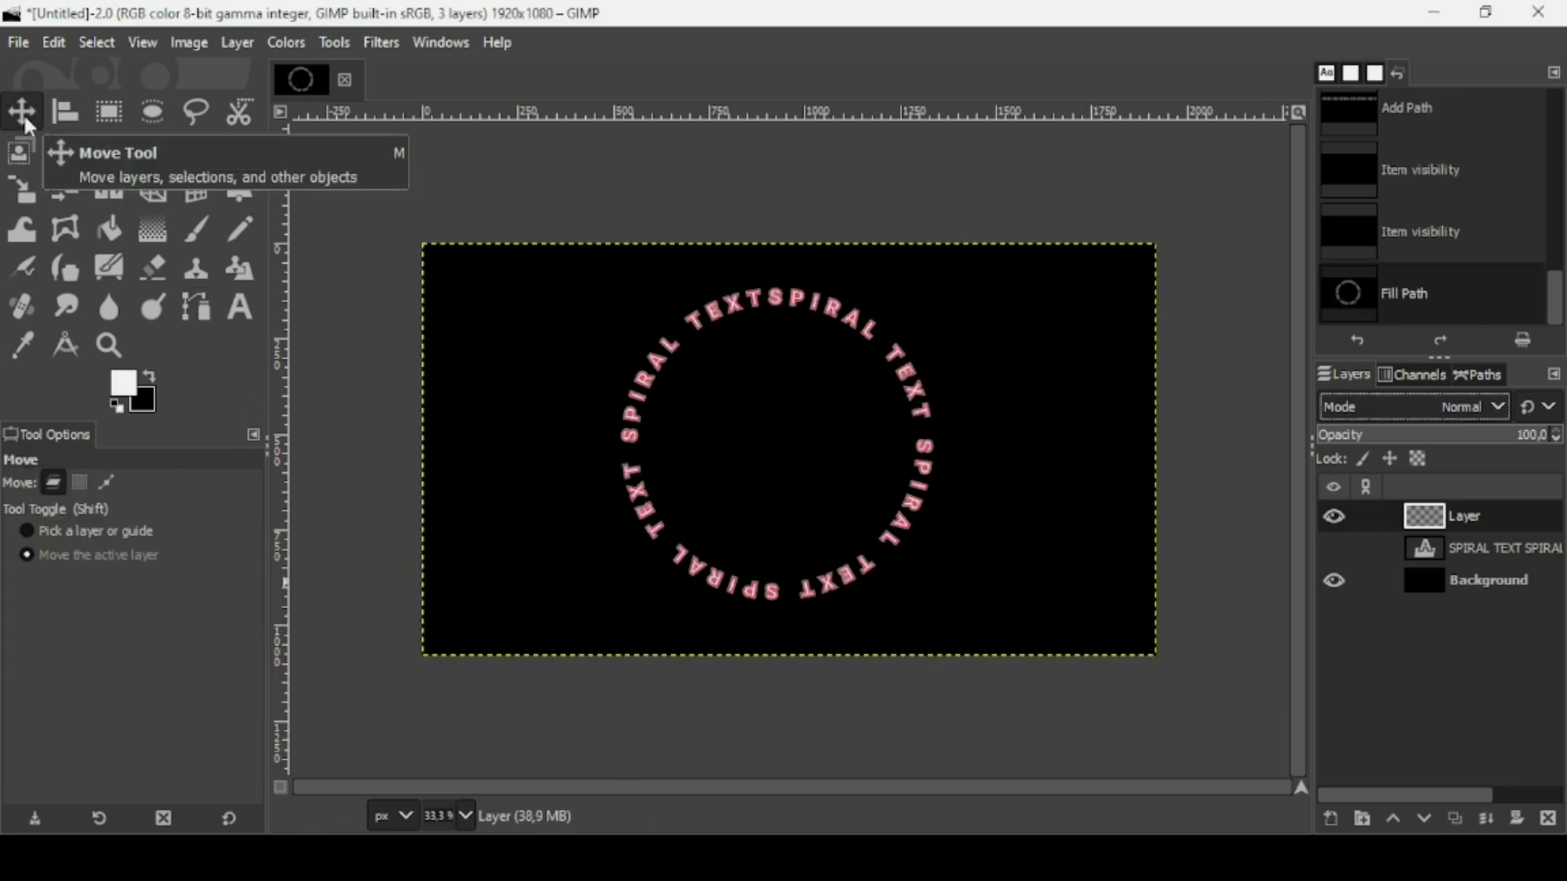
# Step: Hide the text path outline and crop the filled layer to its content
pyautogui.click(1479, 375)
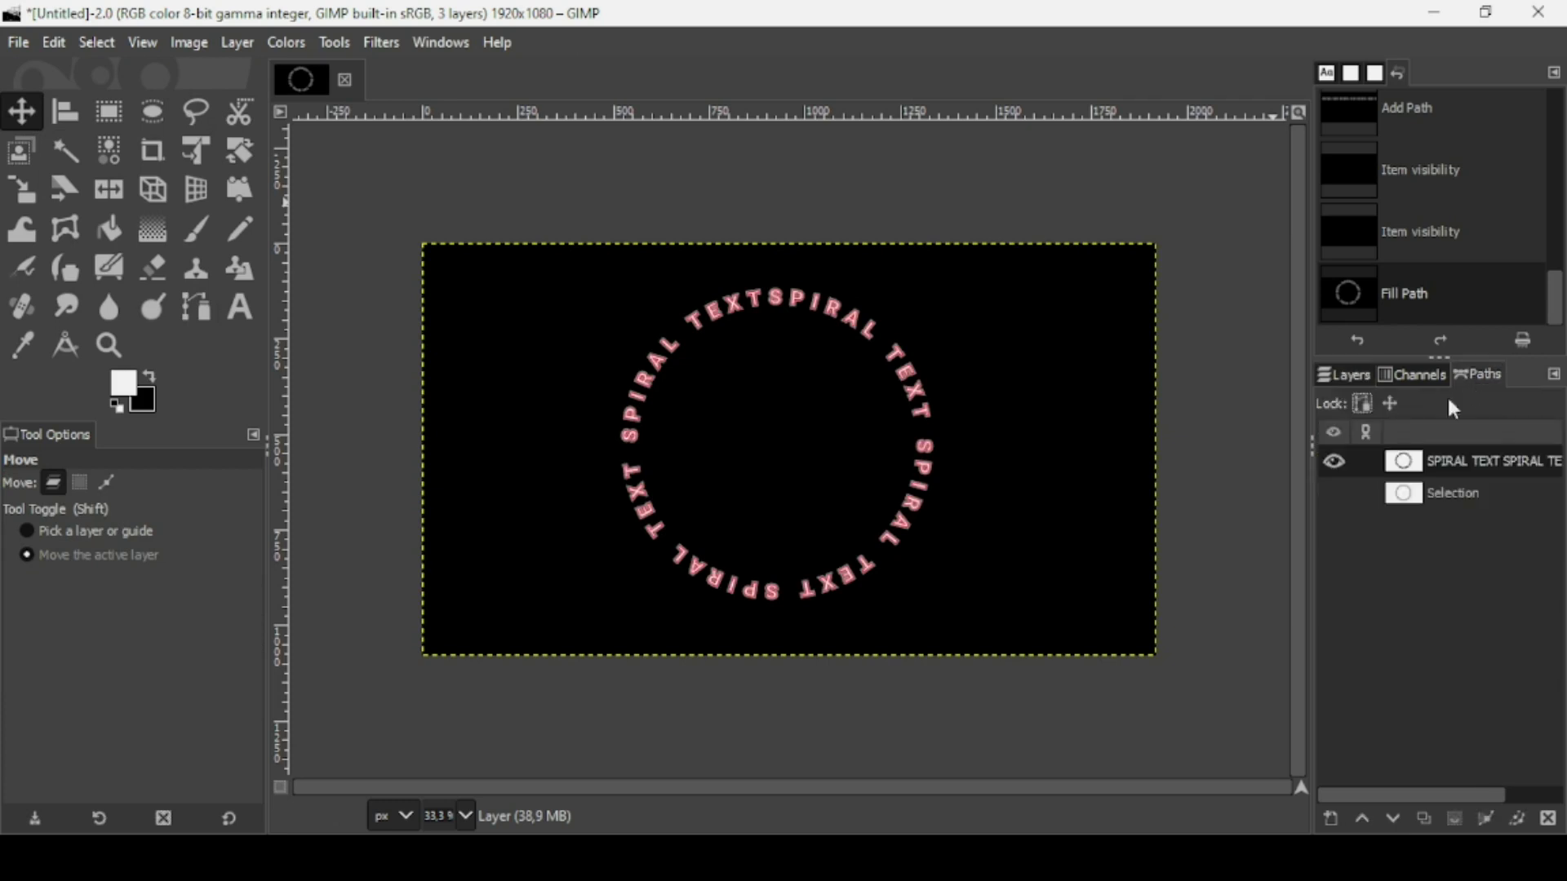
pyautogui.click(1335, 462)
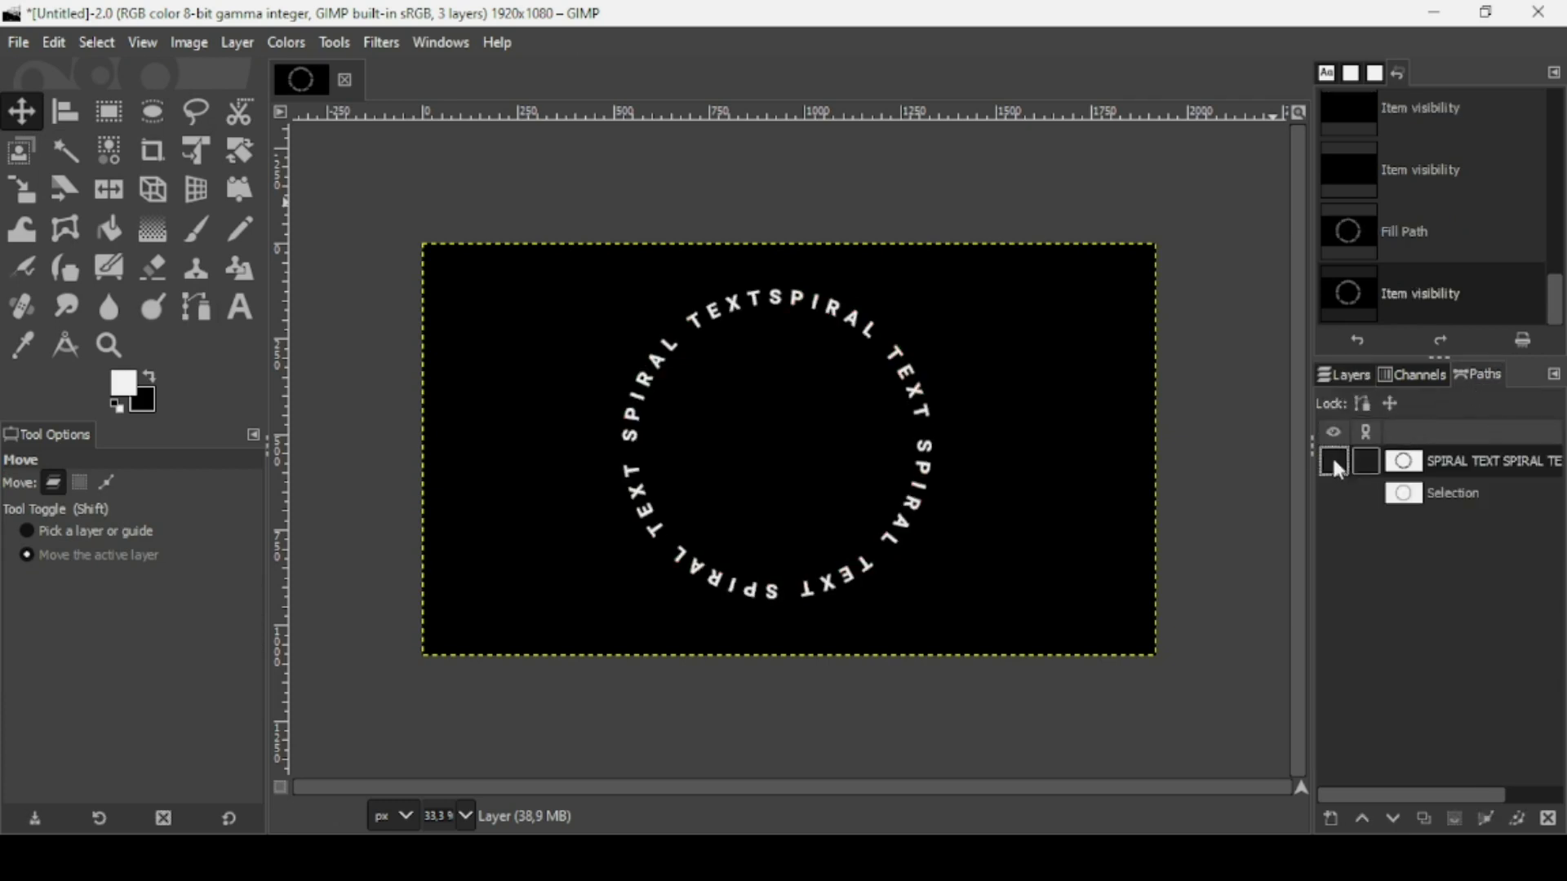
pyautogui.click(1355, 375)
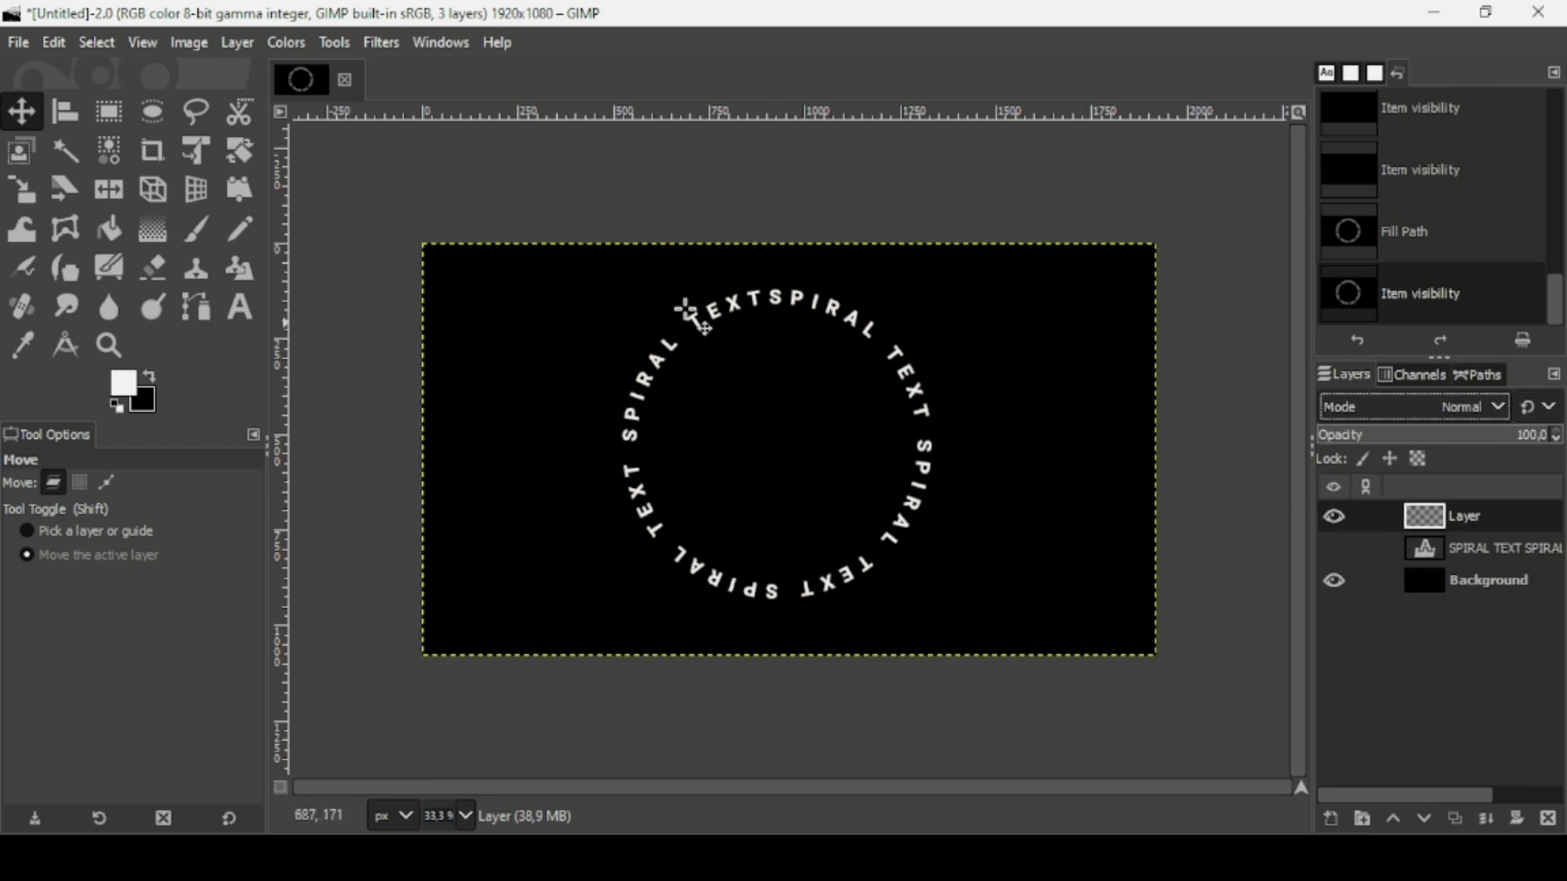
pyautogui.click(240, 49)
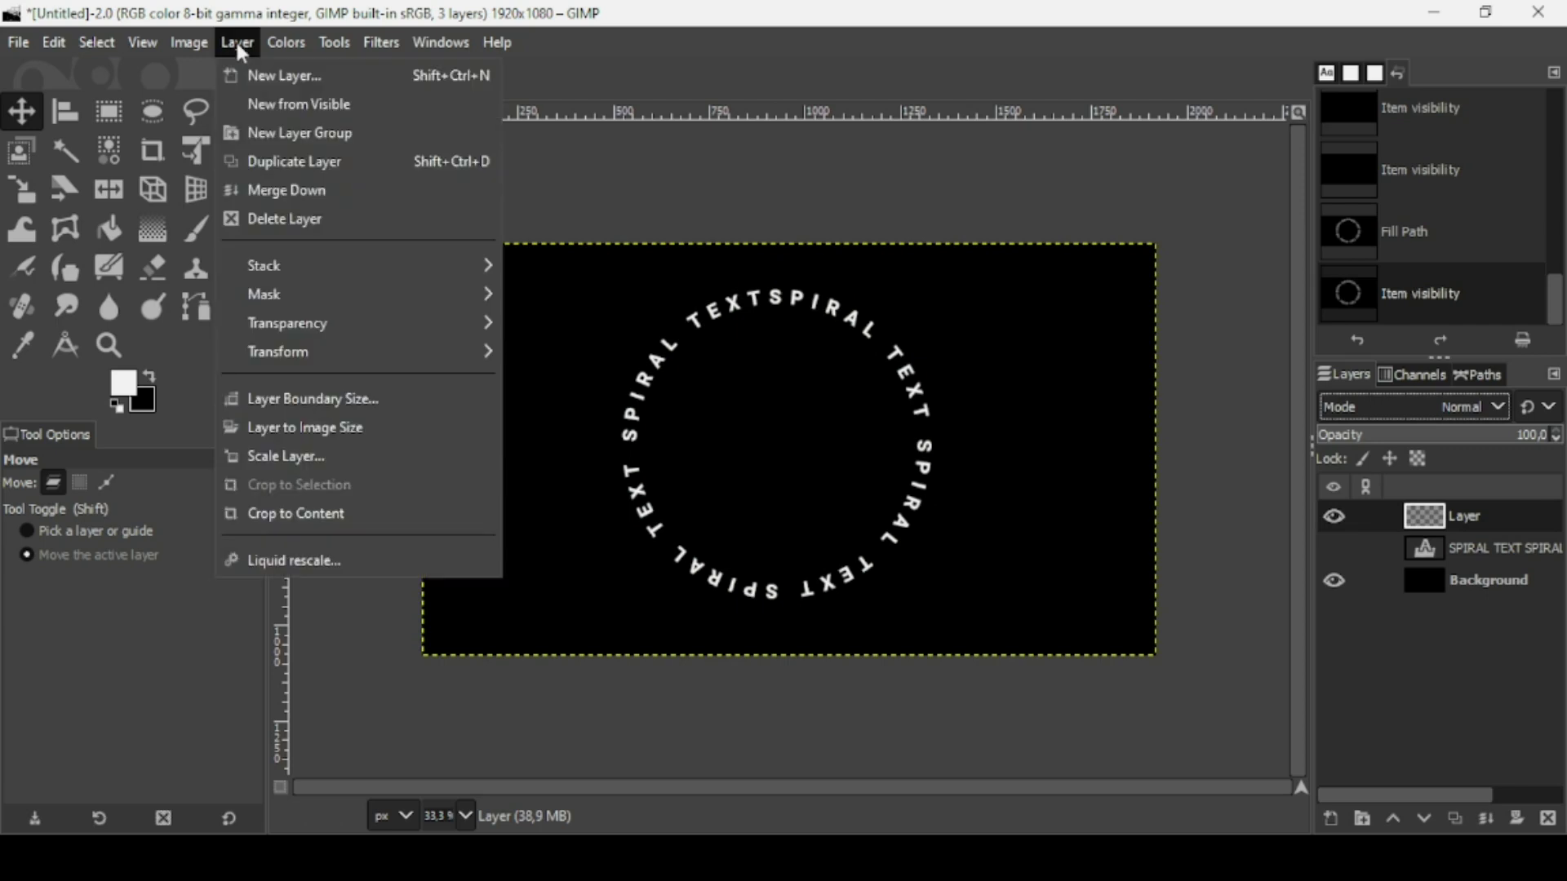
pyautogui.click(316, 512)
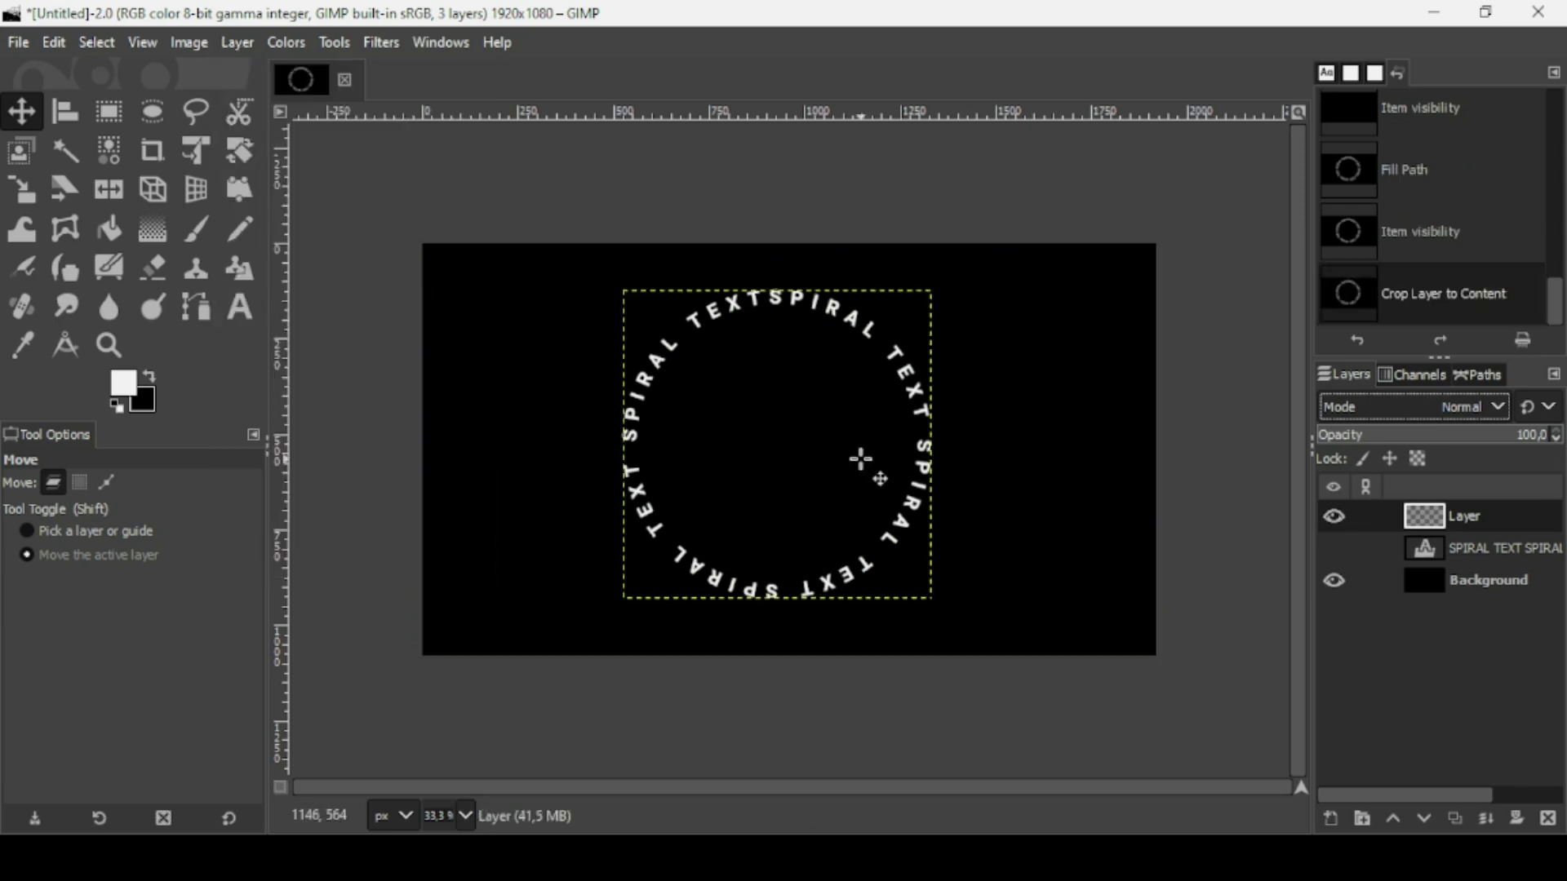
# Step: Apply Recursive Transform with the corner shrunk inward and 13 iterations to nest the text ring
pyautogui.click(390, 42)
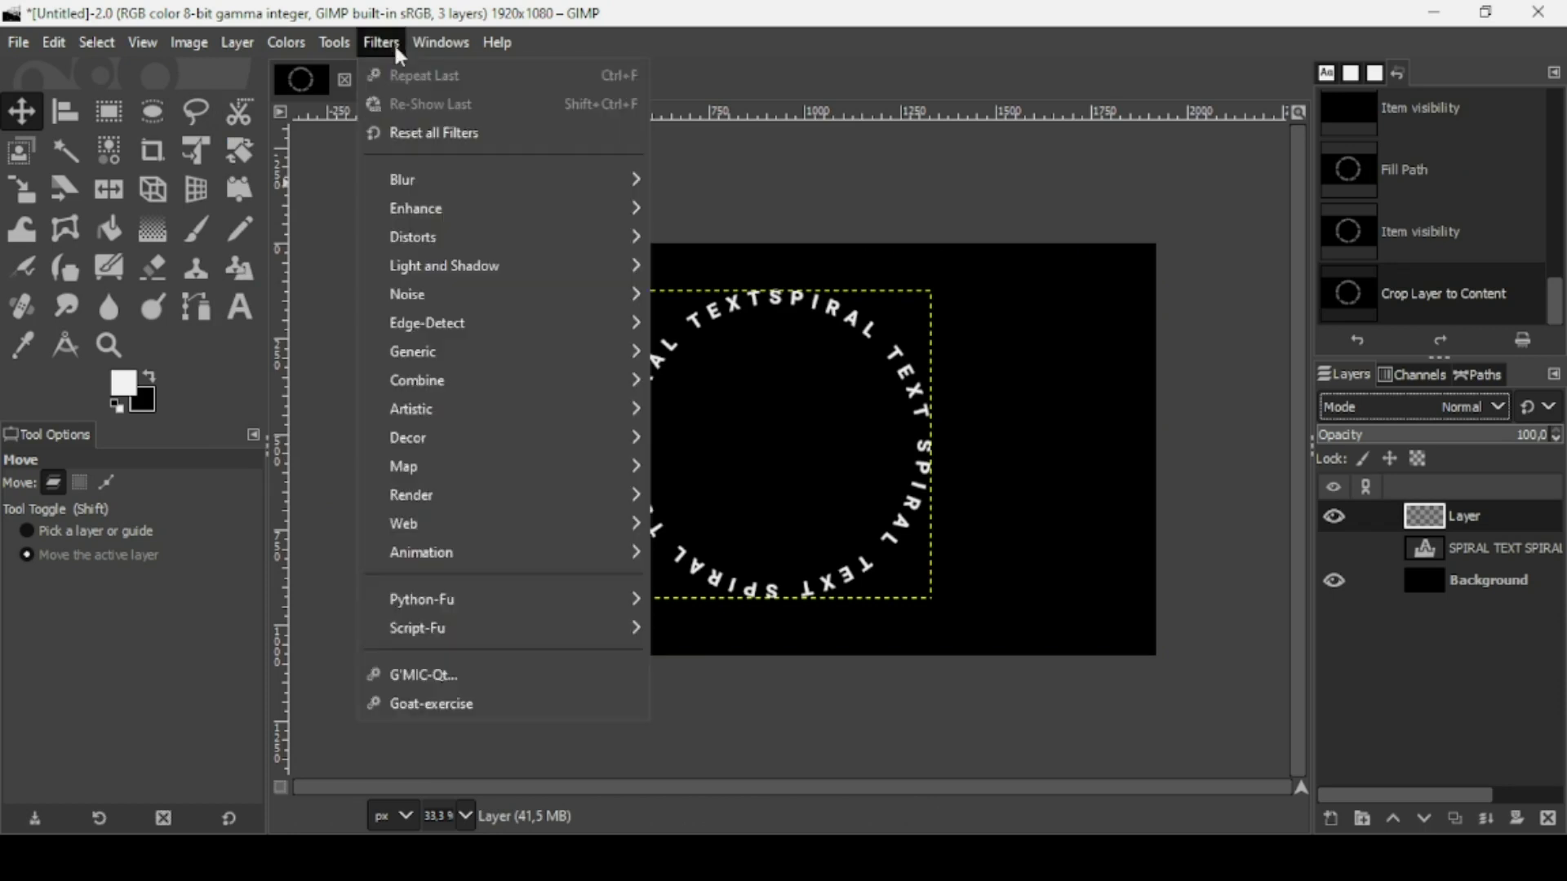
pyautogui.moveTo(473, 460)
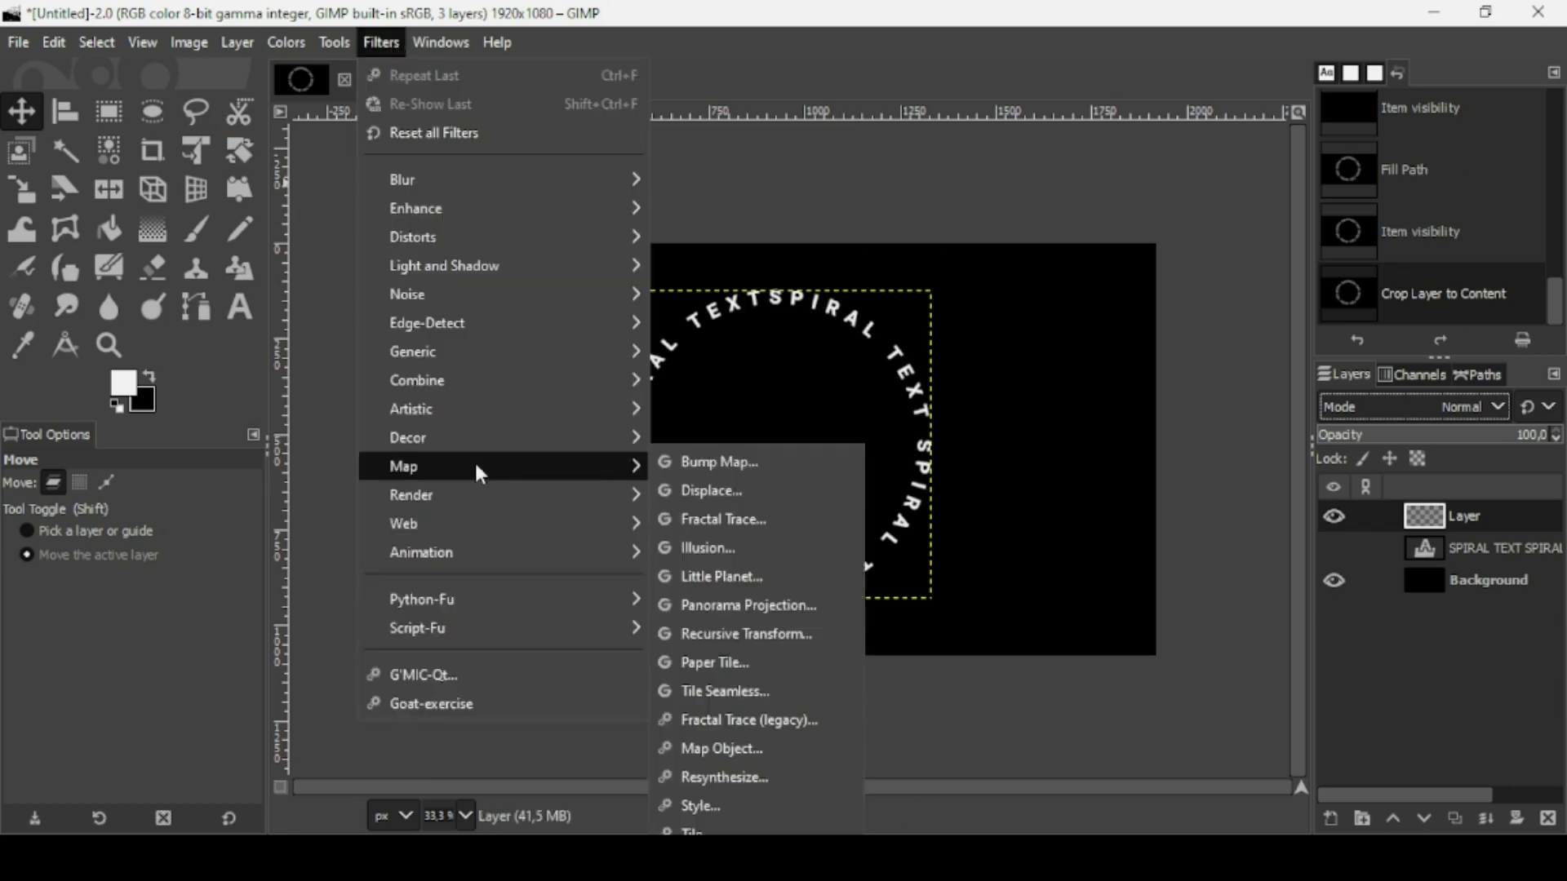
pyautogui.click(765, 645)
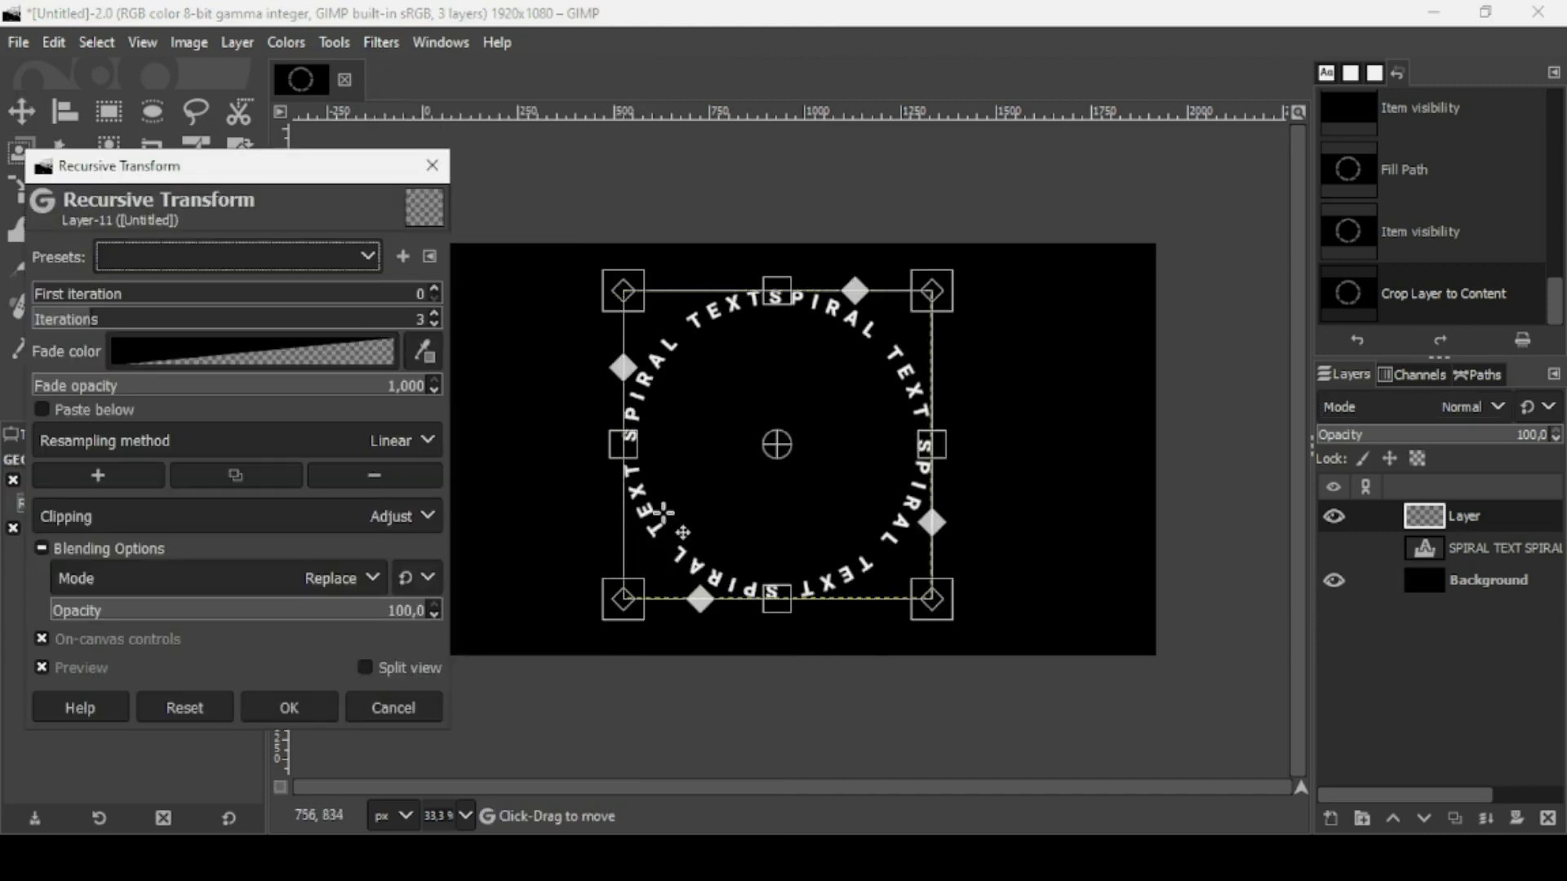
pyautogui.click(204, 319)
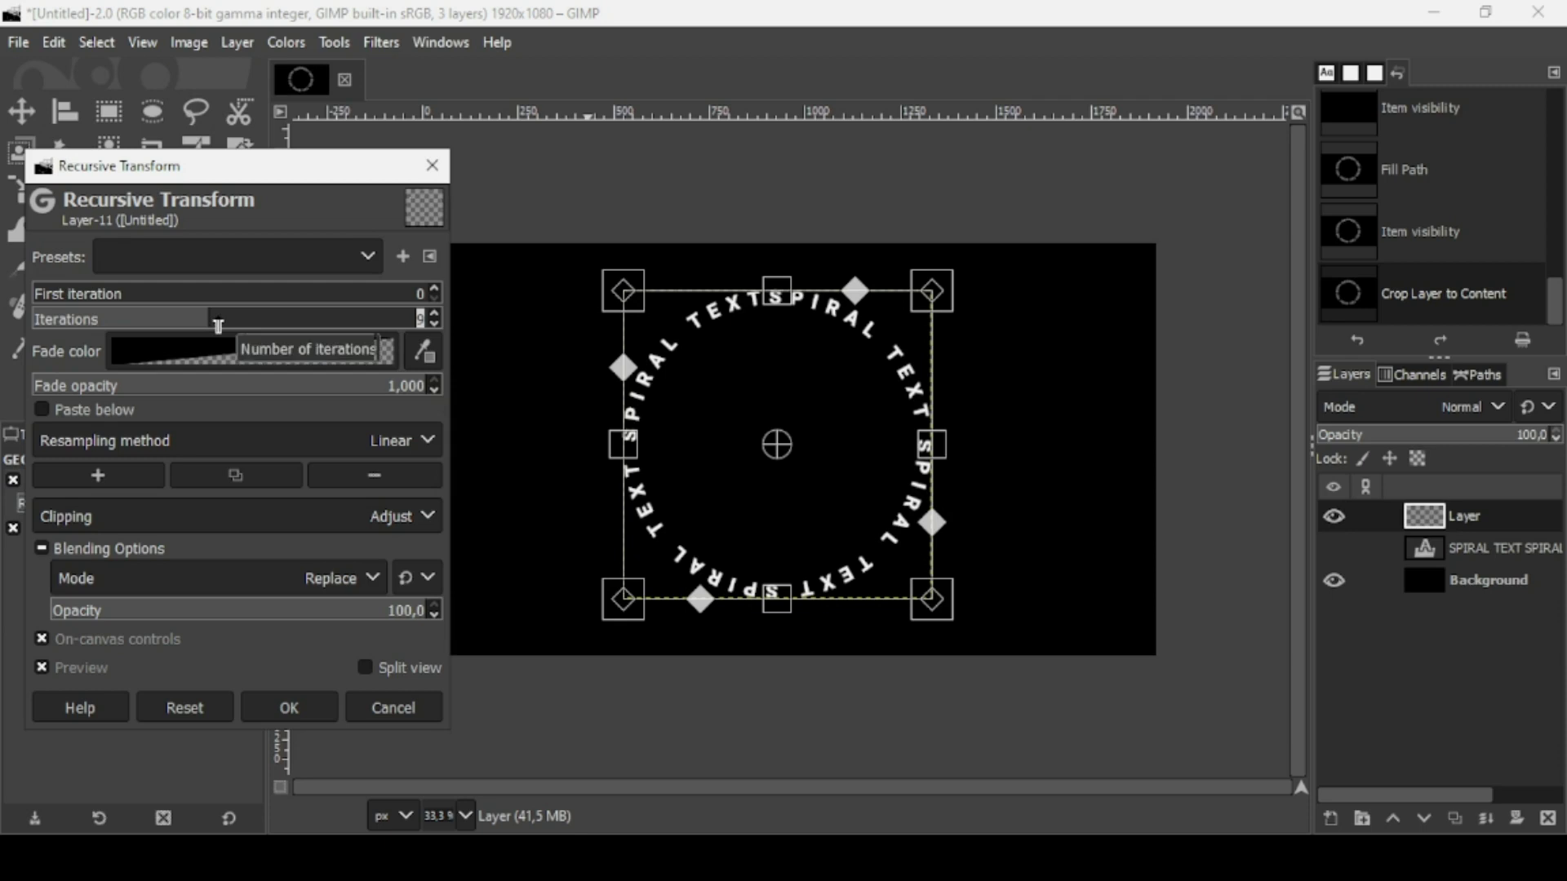
pyautogui.click(224, 326)
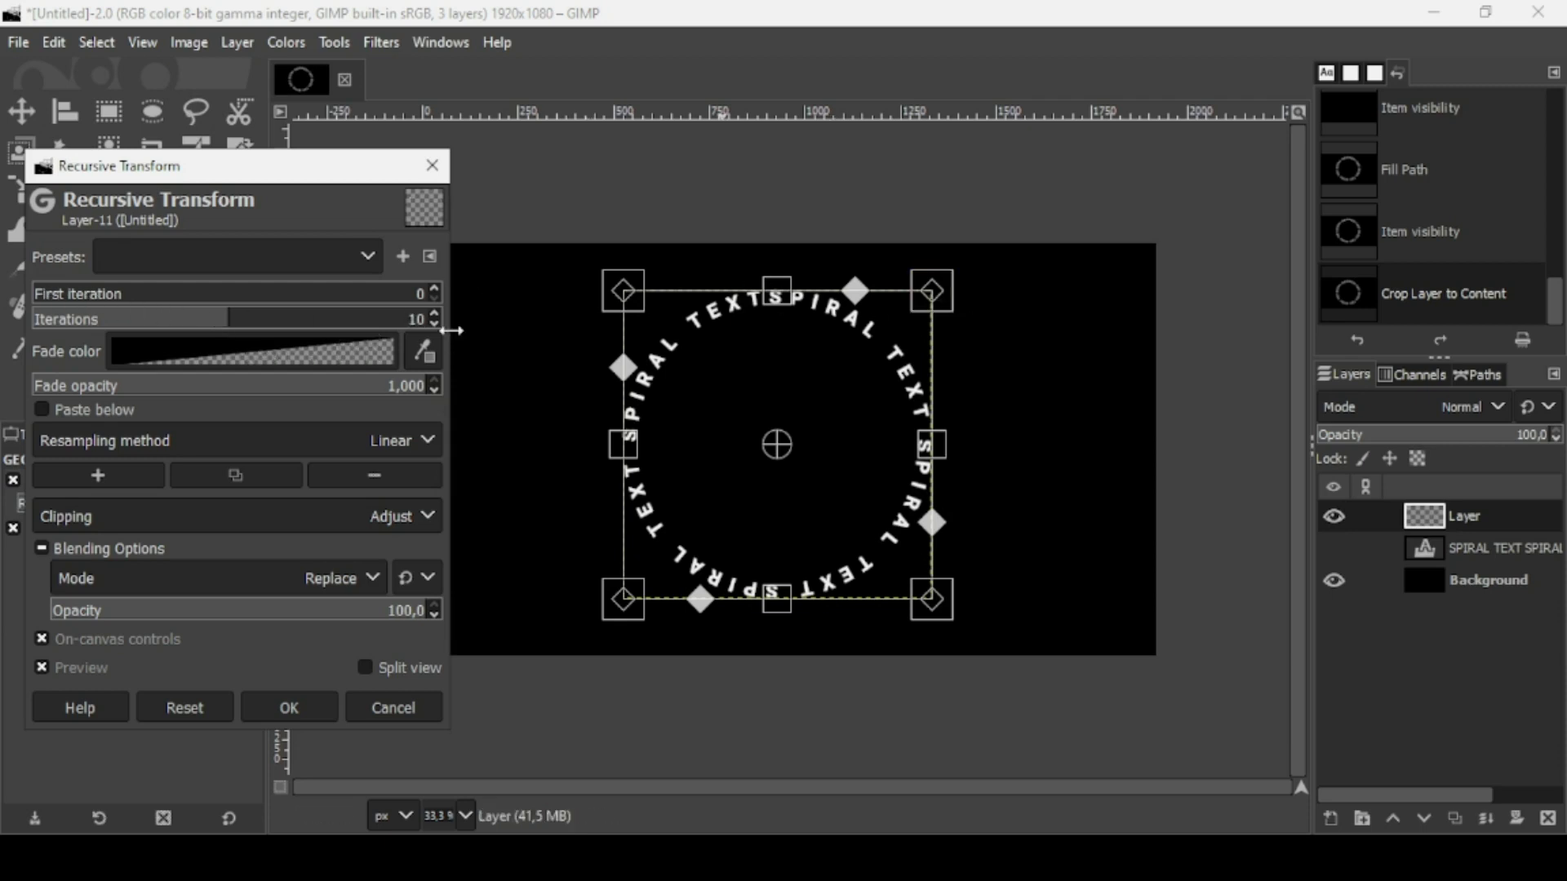
pyautogui.click(948, 313)
pyautogui.moveTo(948, 312); pyautogui.dragTo(885, 357)
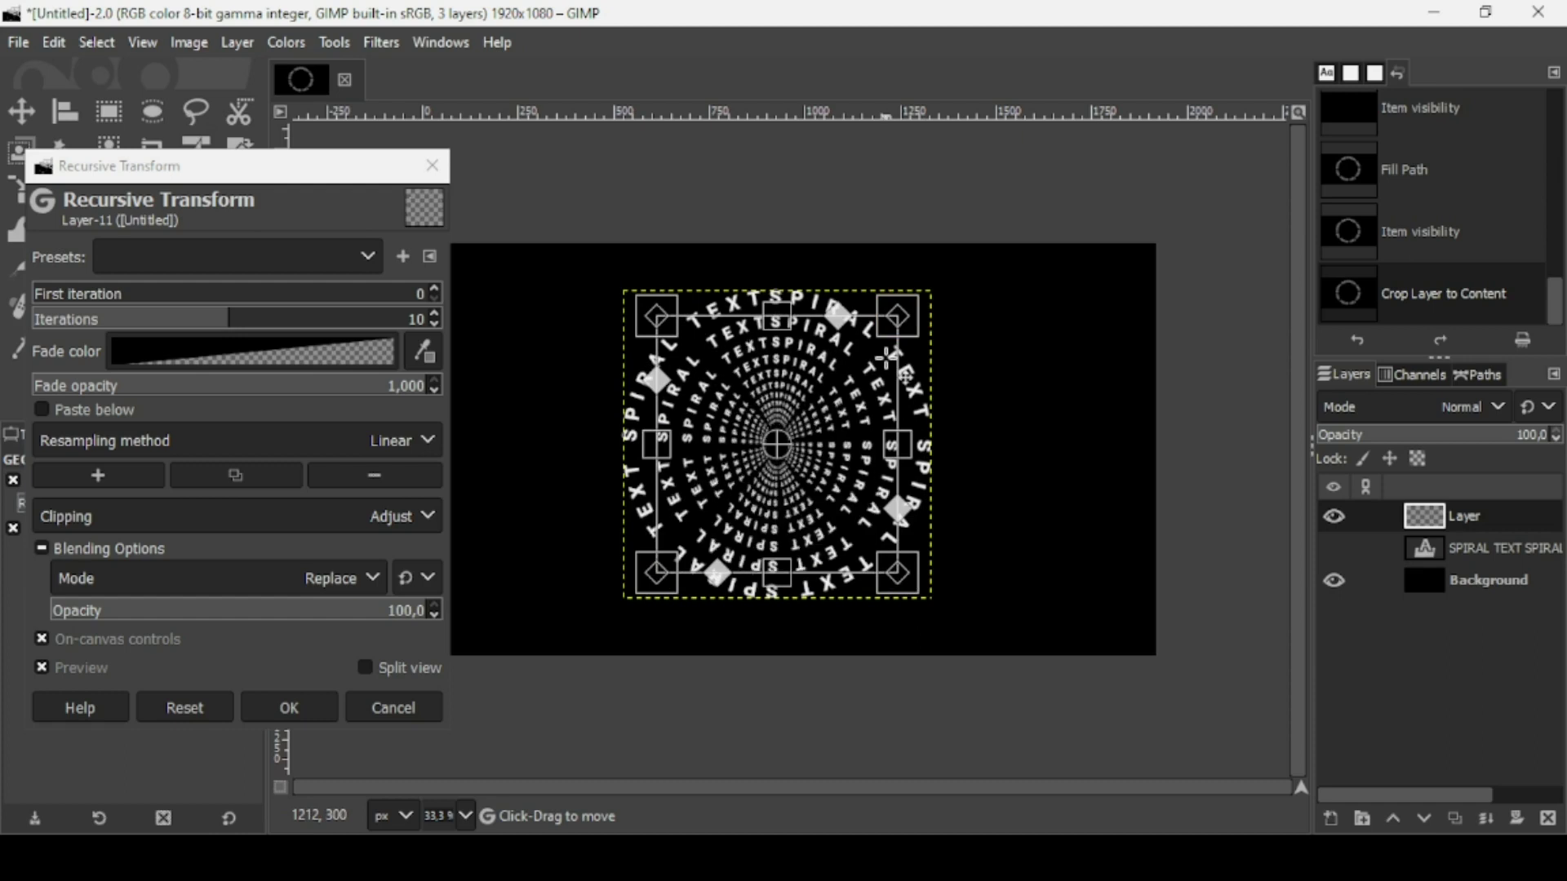
pyautogui.moveTo(277, 326); pyautogui.dragTo(289, 327)
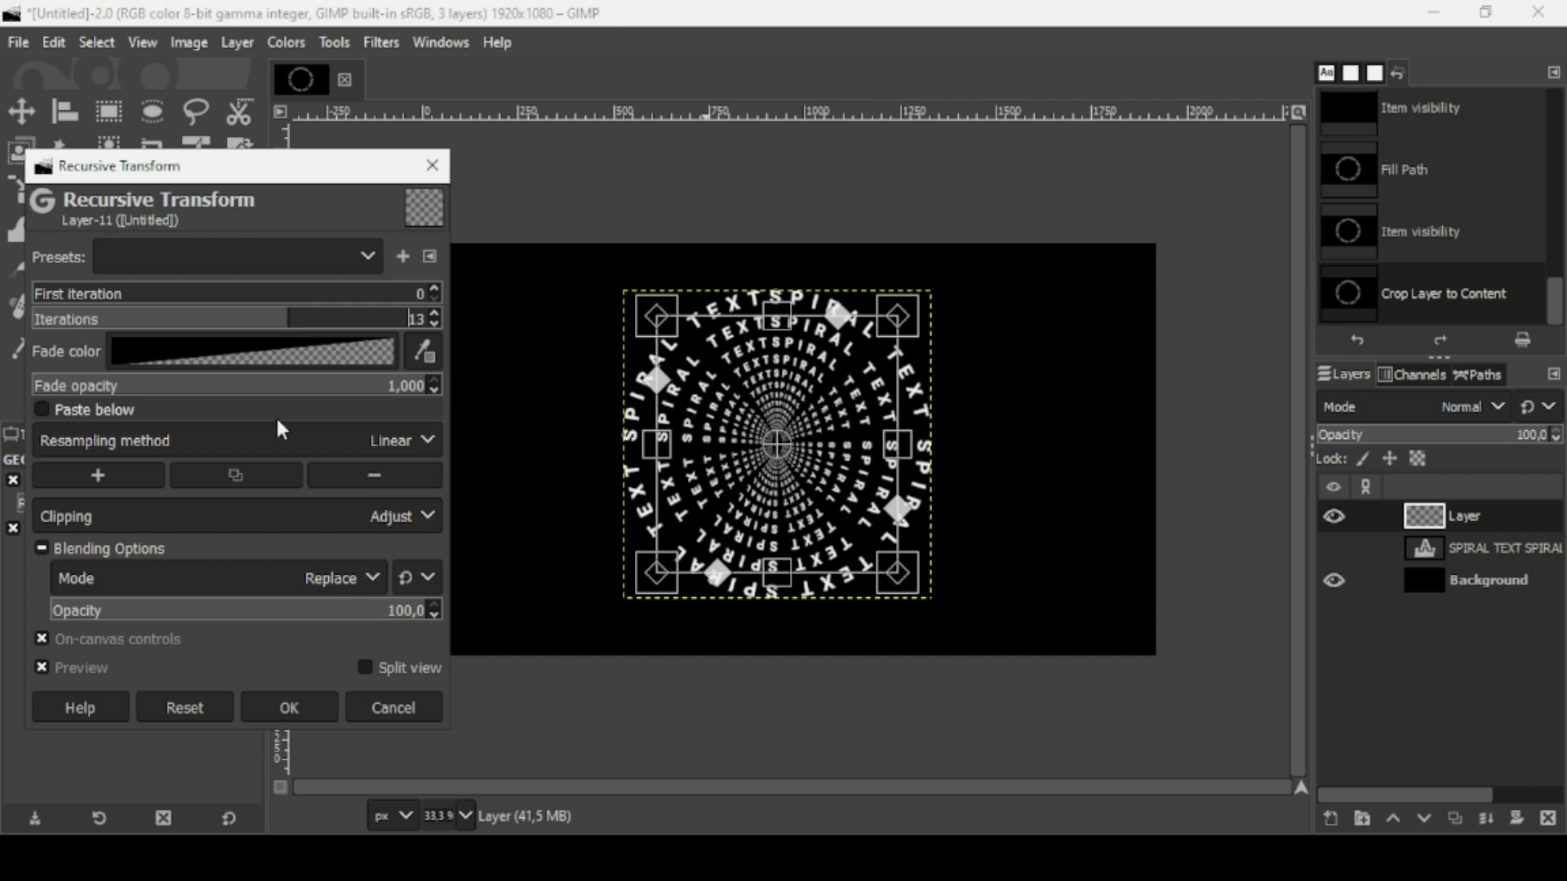
pyautogui.click(281, 697)
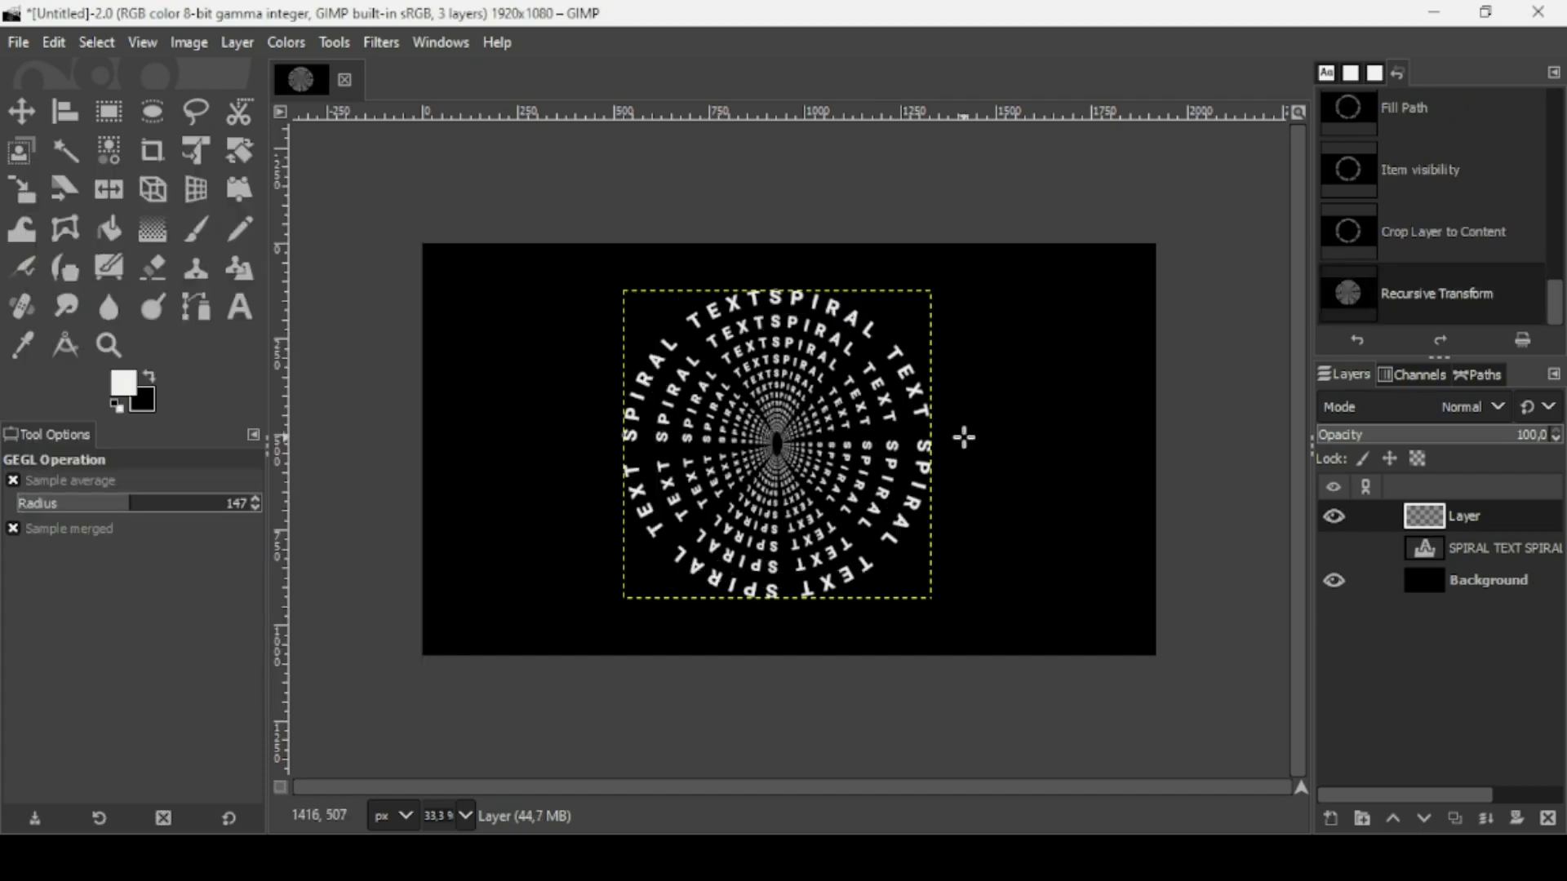
# Step: Apply Whirl and Pinch with whirl 90 and radius 1.244 to twist the rings into a vortex
pyautogui.scroll(1, 964, 437)
pyautogui.scroll(1, 963, 438)
pyautogui.scroll(-2, 964, 438)
pyautogui.click(381, 45)
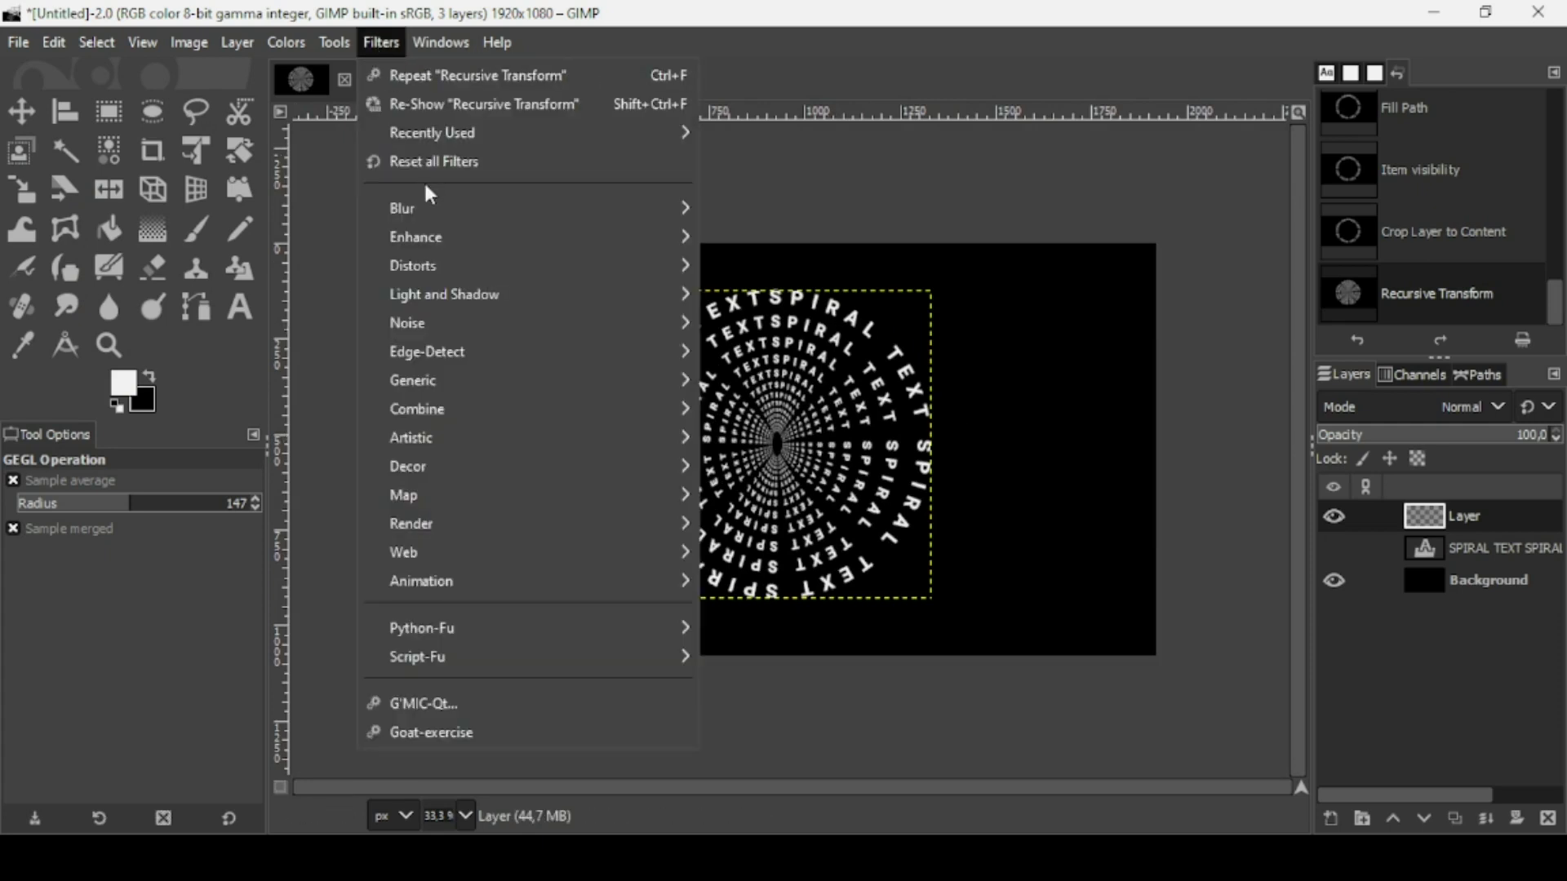
pyautogui.moveTo(429, 260)
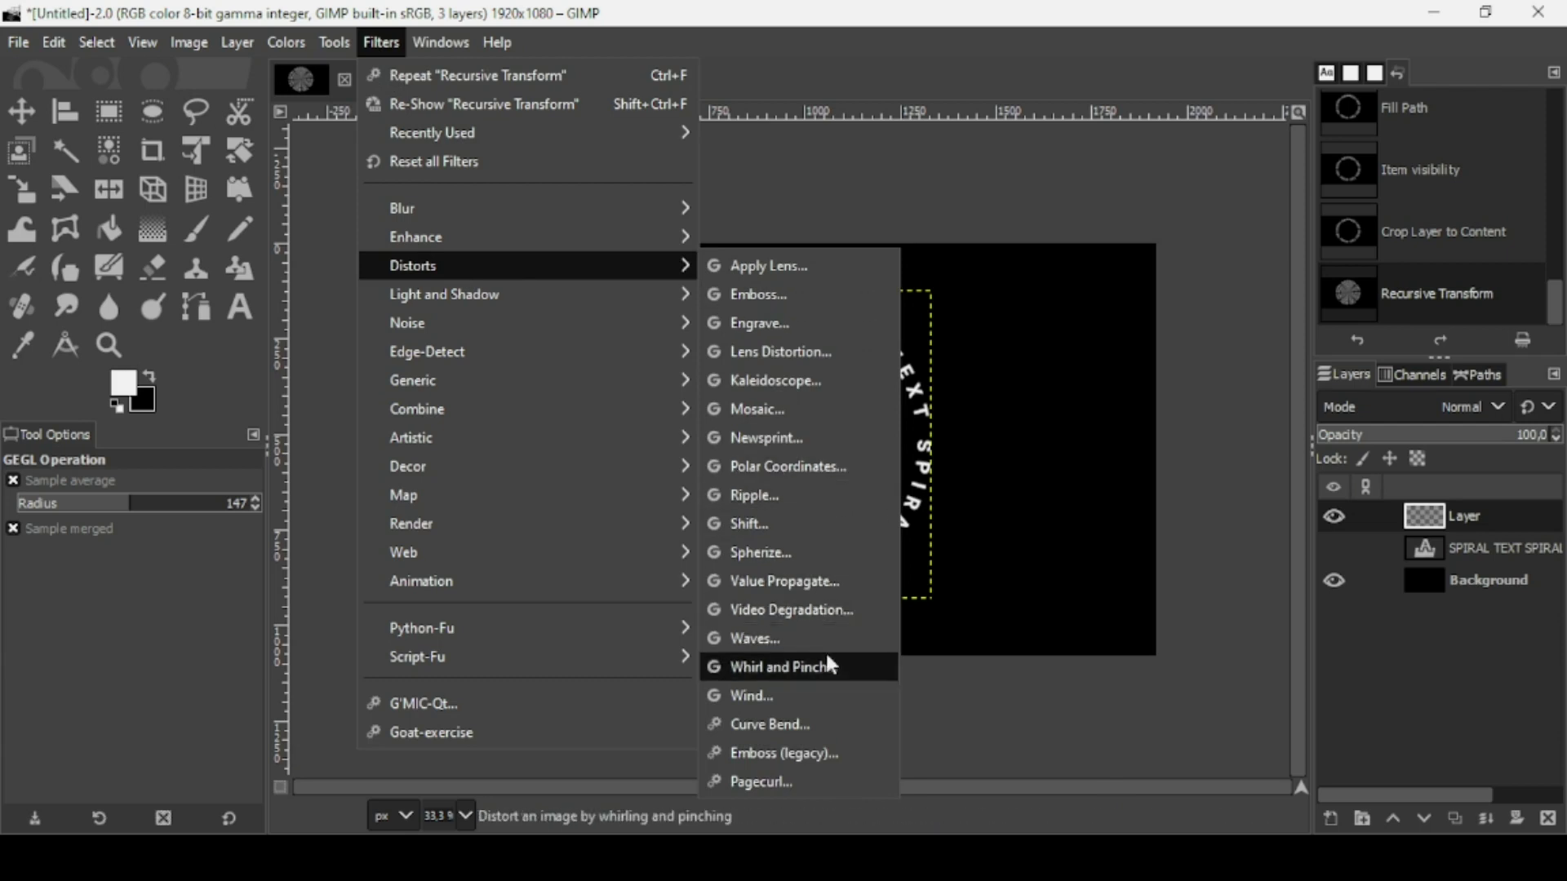
pyautogui.click(849, 664)
pyautogui.click(304, 299)
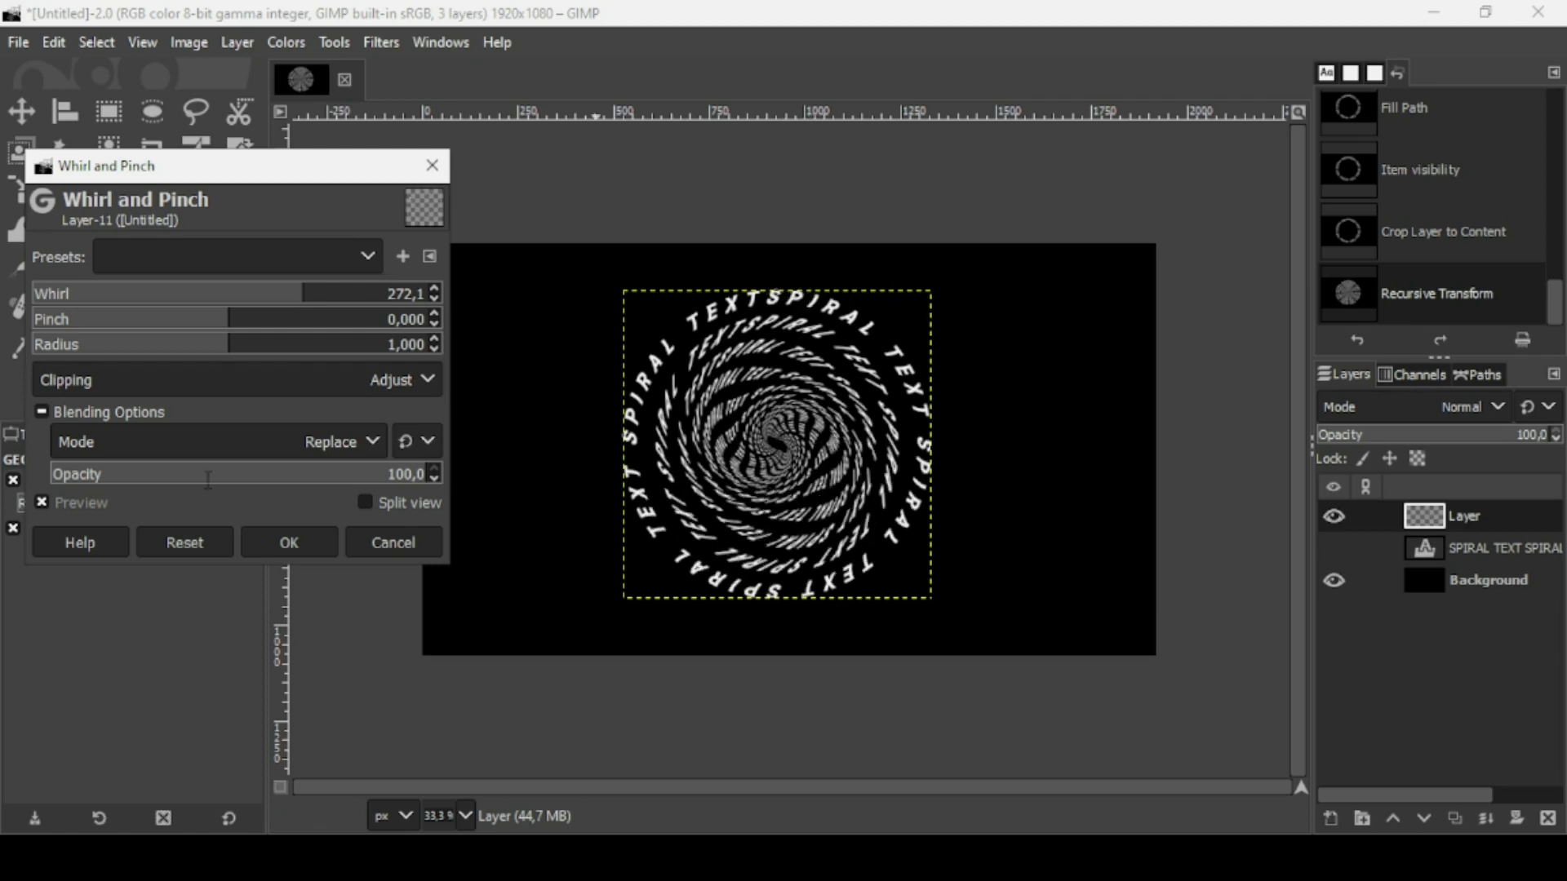
pyautogui.click(219, 545)
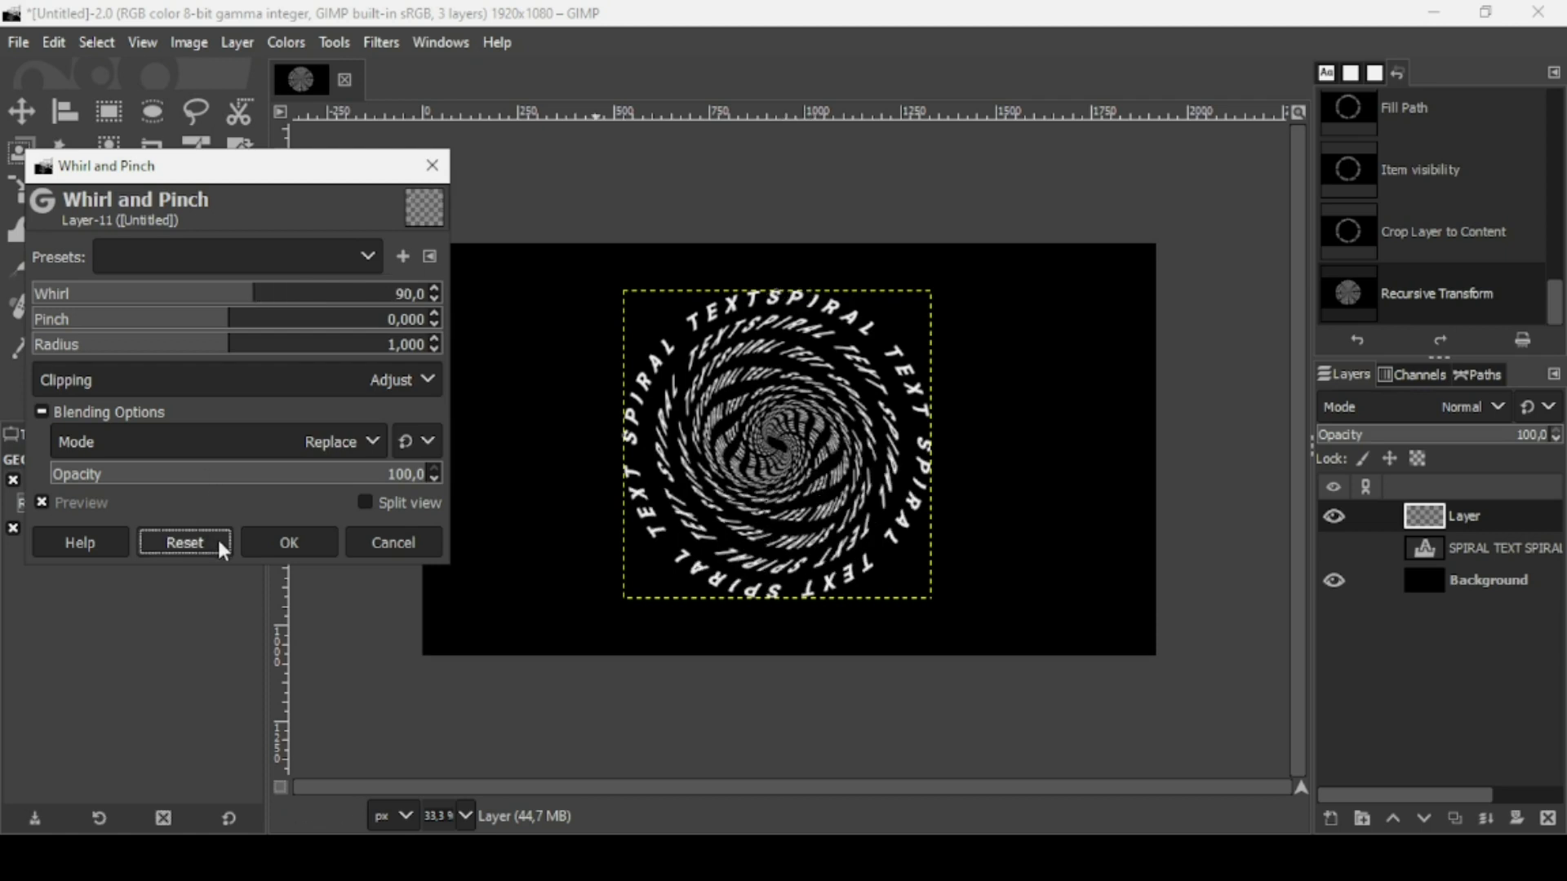
pyautogui.click(278, 351)
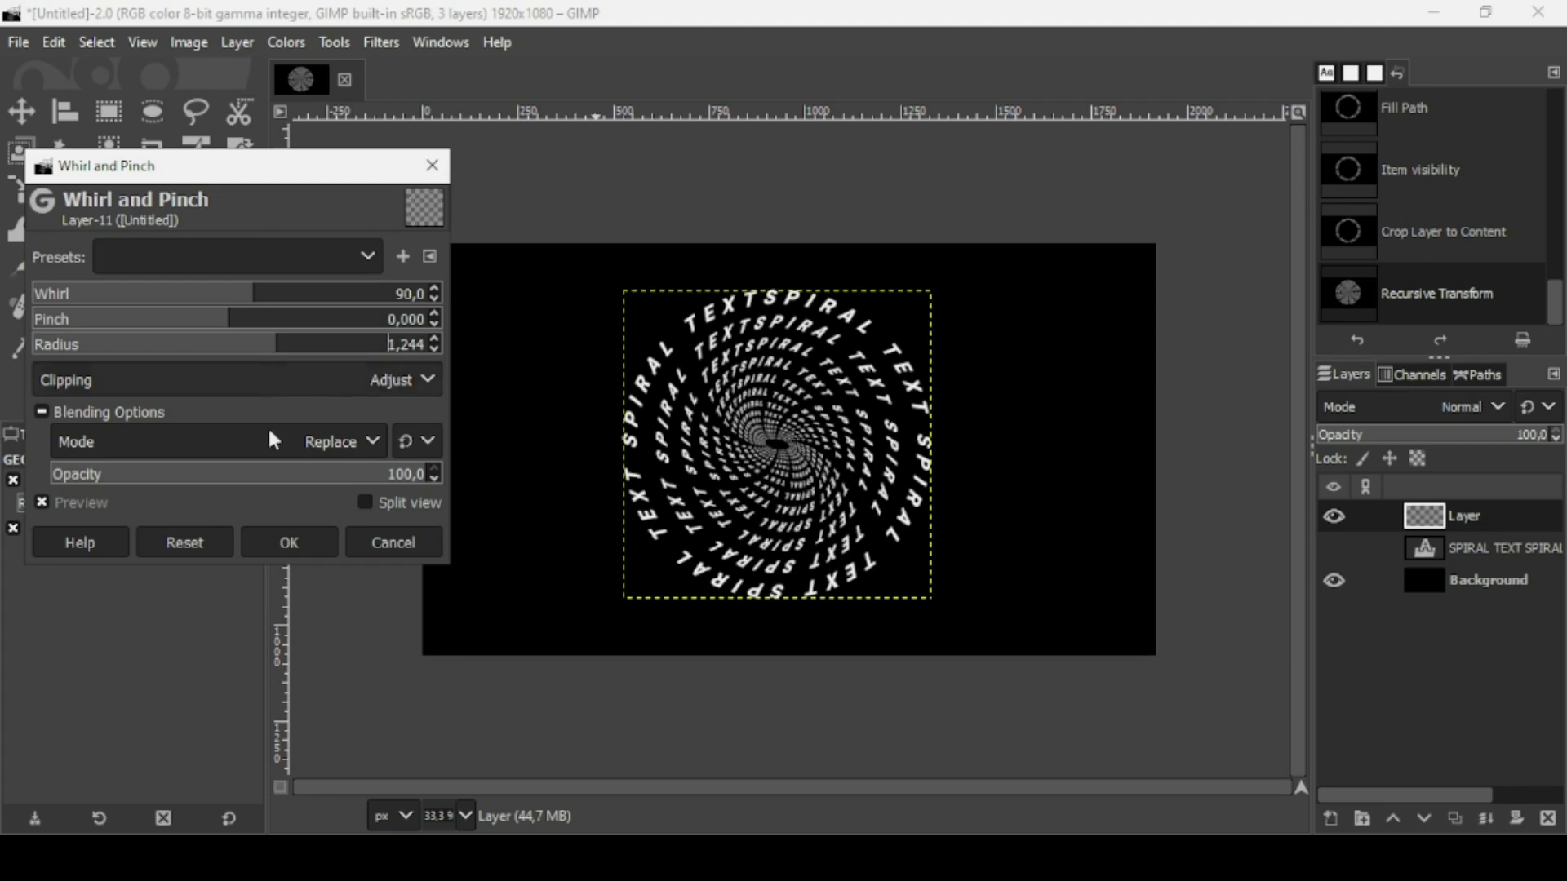
pyautogui.click(289, 541)
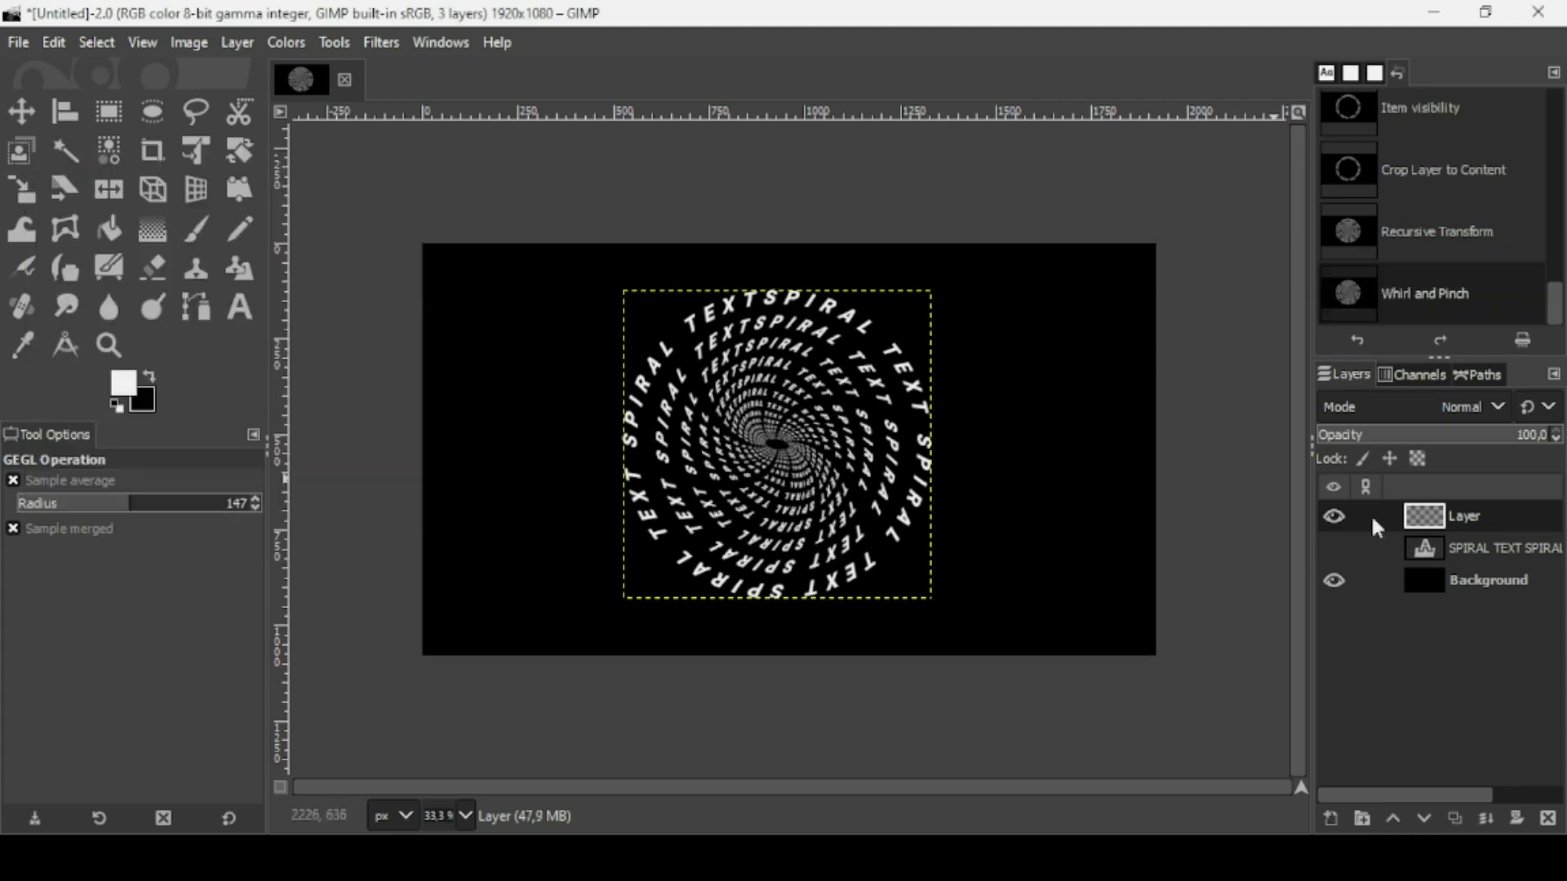
# Step: Delete the original straight SPIRAL TEXT layer
pyautogui.rightClick(1427, 530)
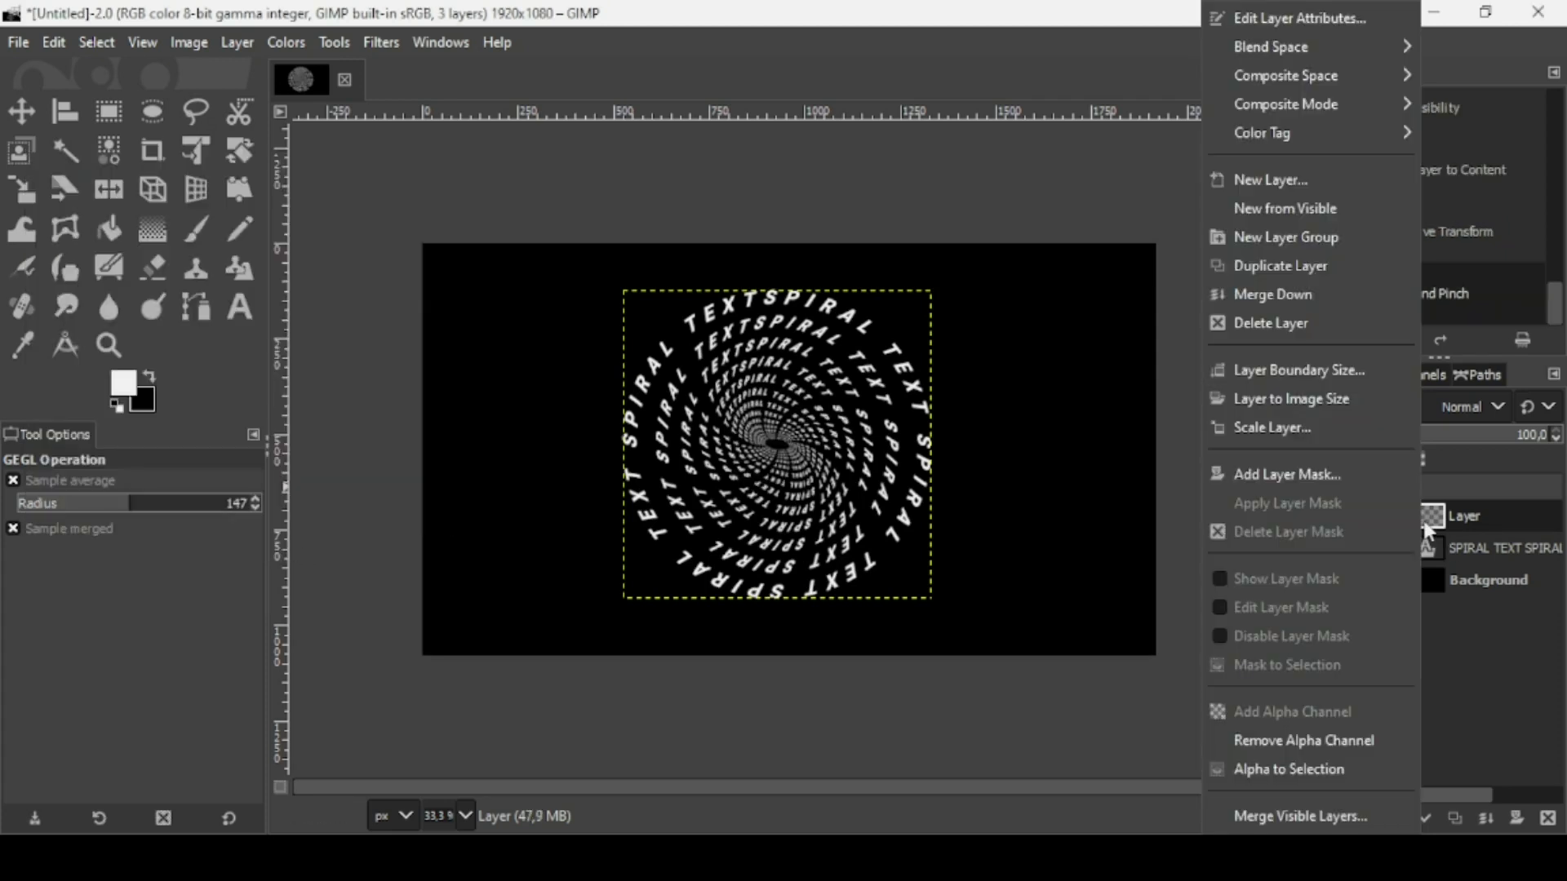
pyautogui.click(1427, 530)
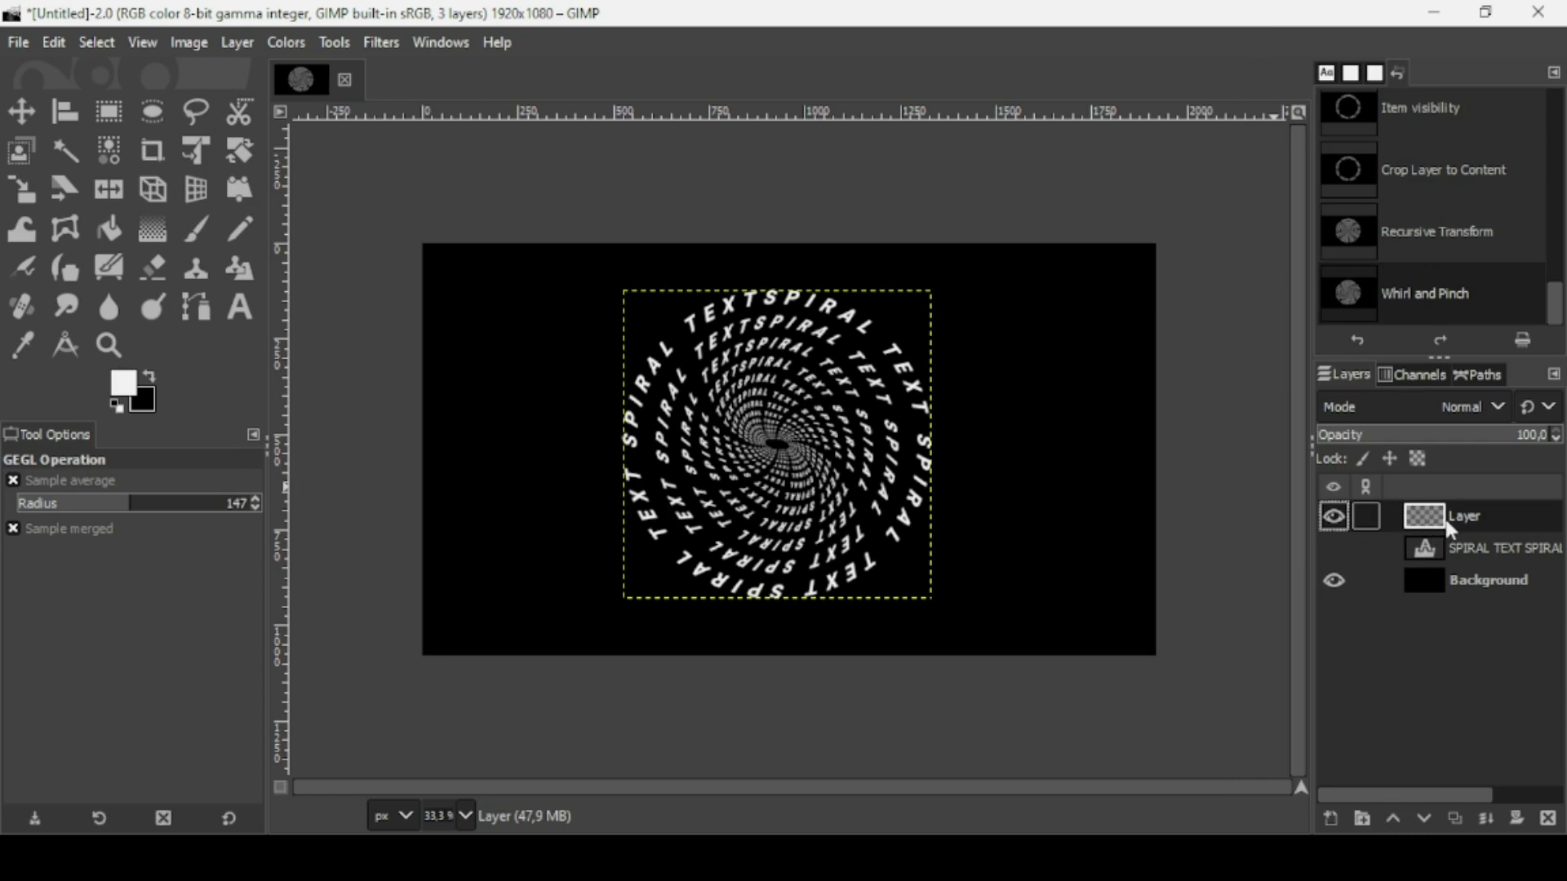
pyautogui.click(1490, 555)
pyautogui.click(1332, 549)
pyautogui.click(1332, 549)
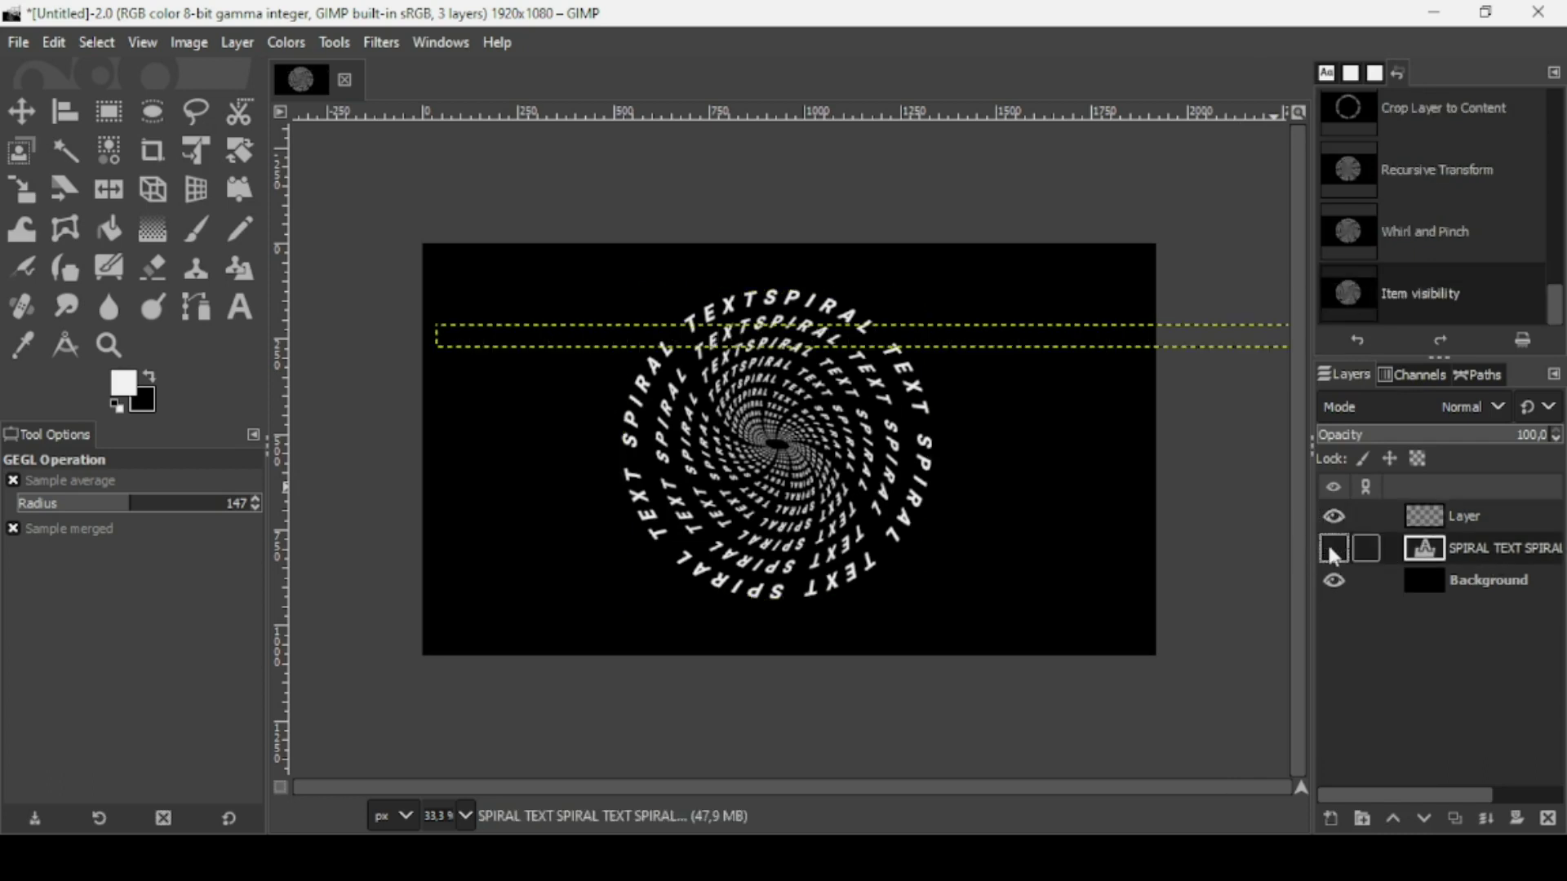
pyautogui.click(1549, 817)
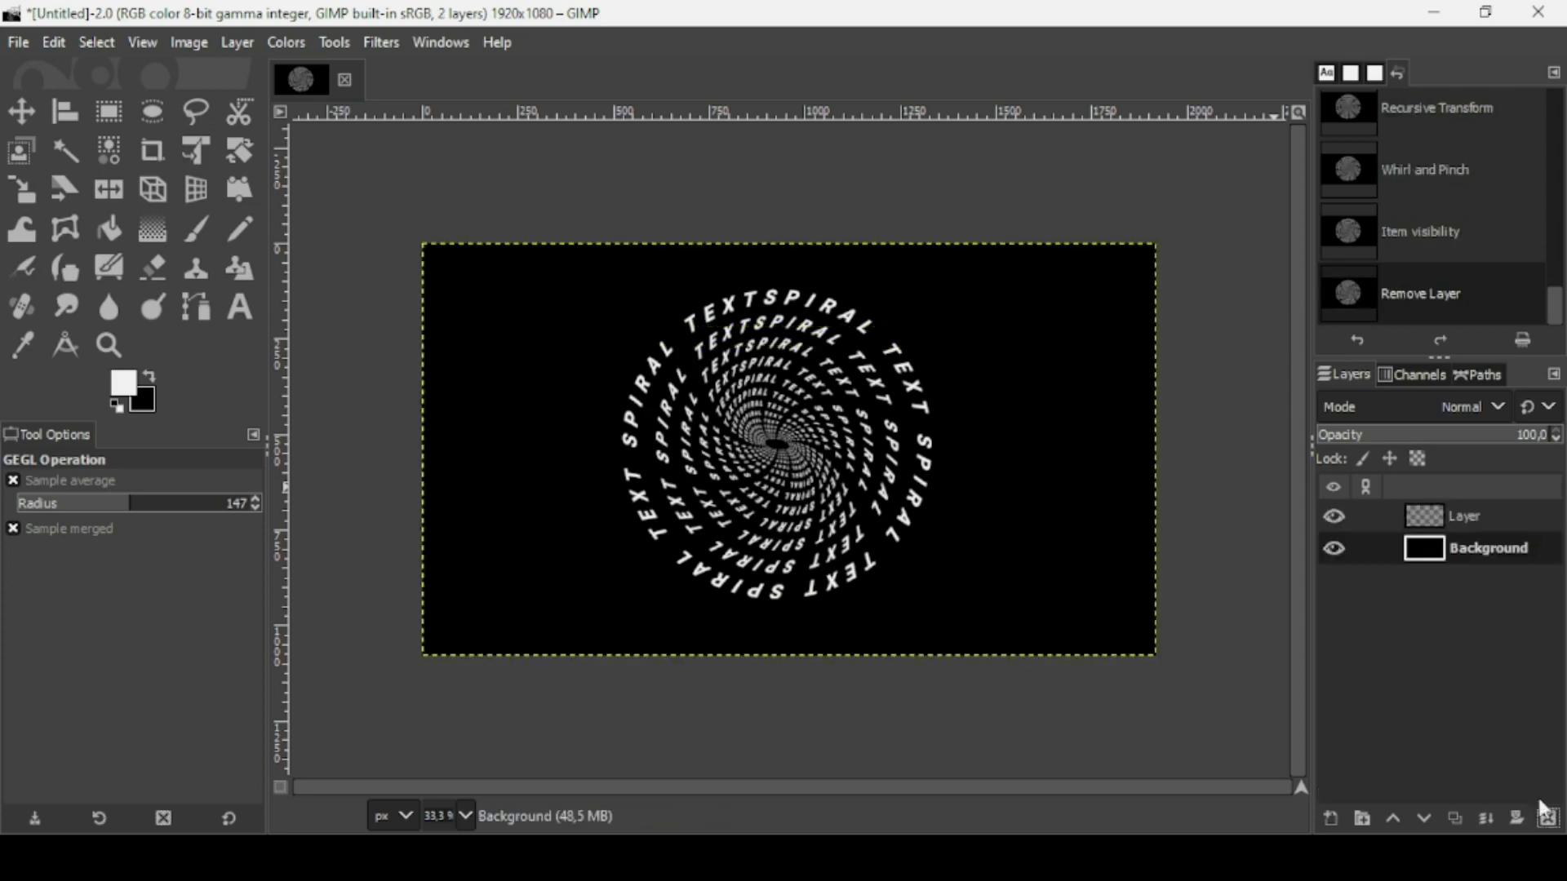
# Step: Merge the whirled spiral layer down into the black Background layer
pyautogui.click(1416, 522)
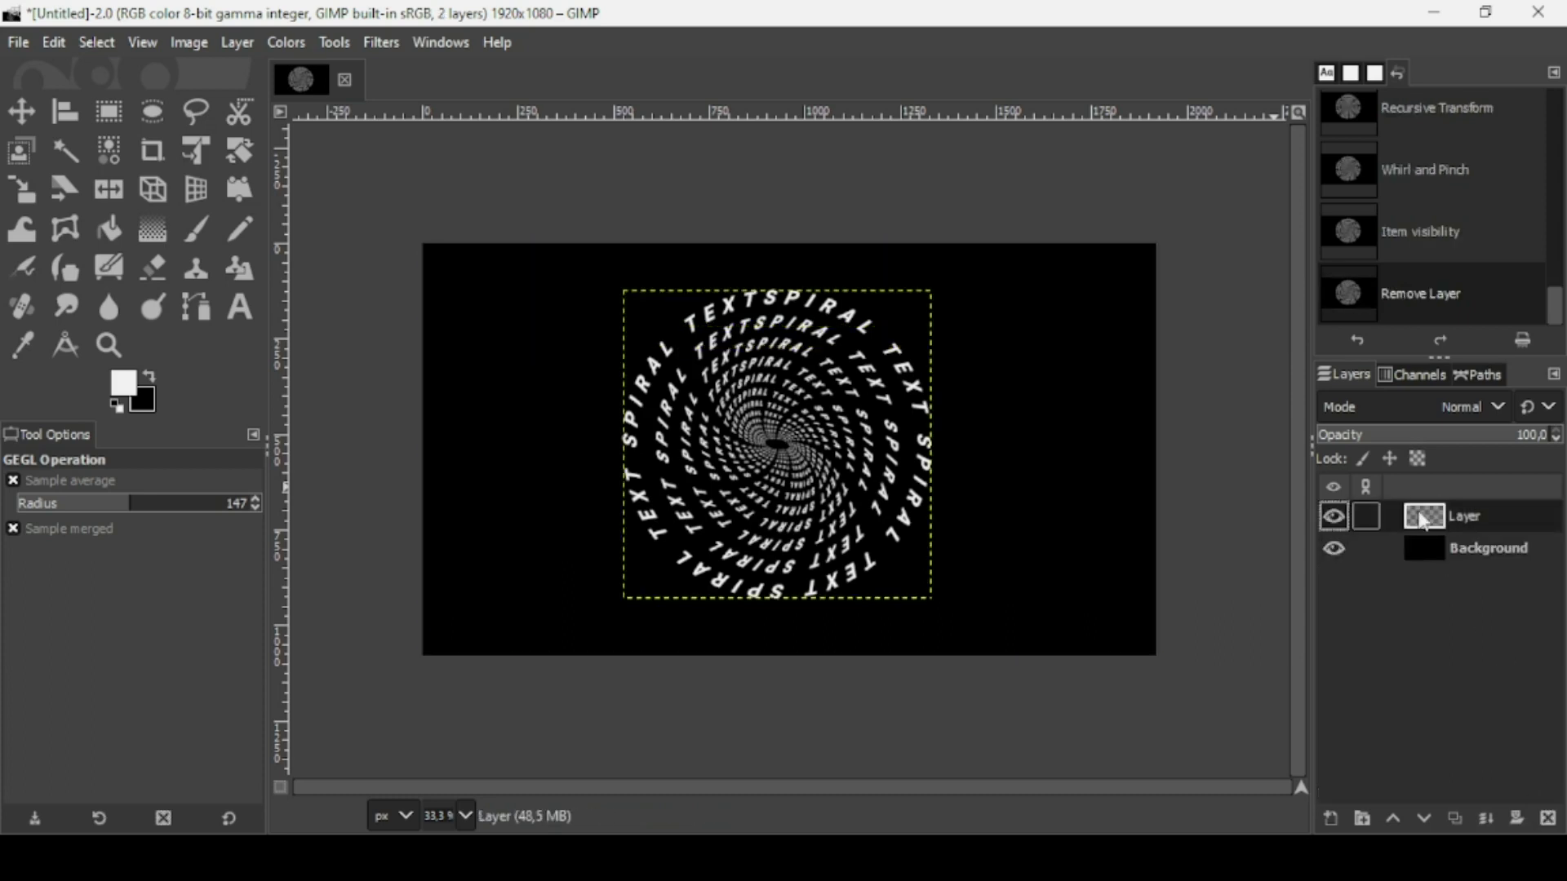
pyautogui.click(1331, 516)
pyautogui.click(1331, 516)
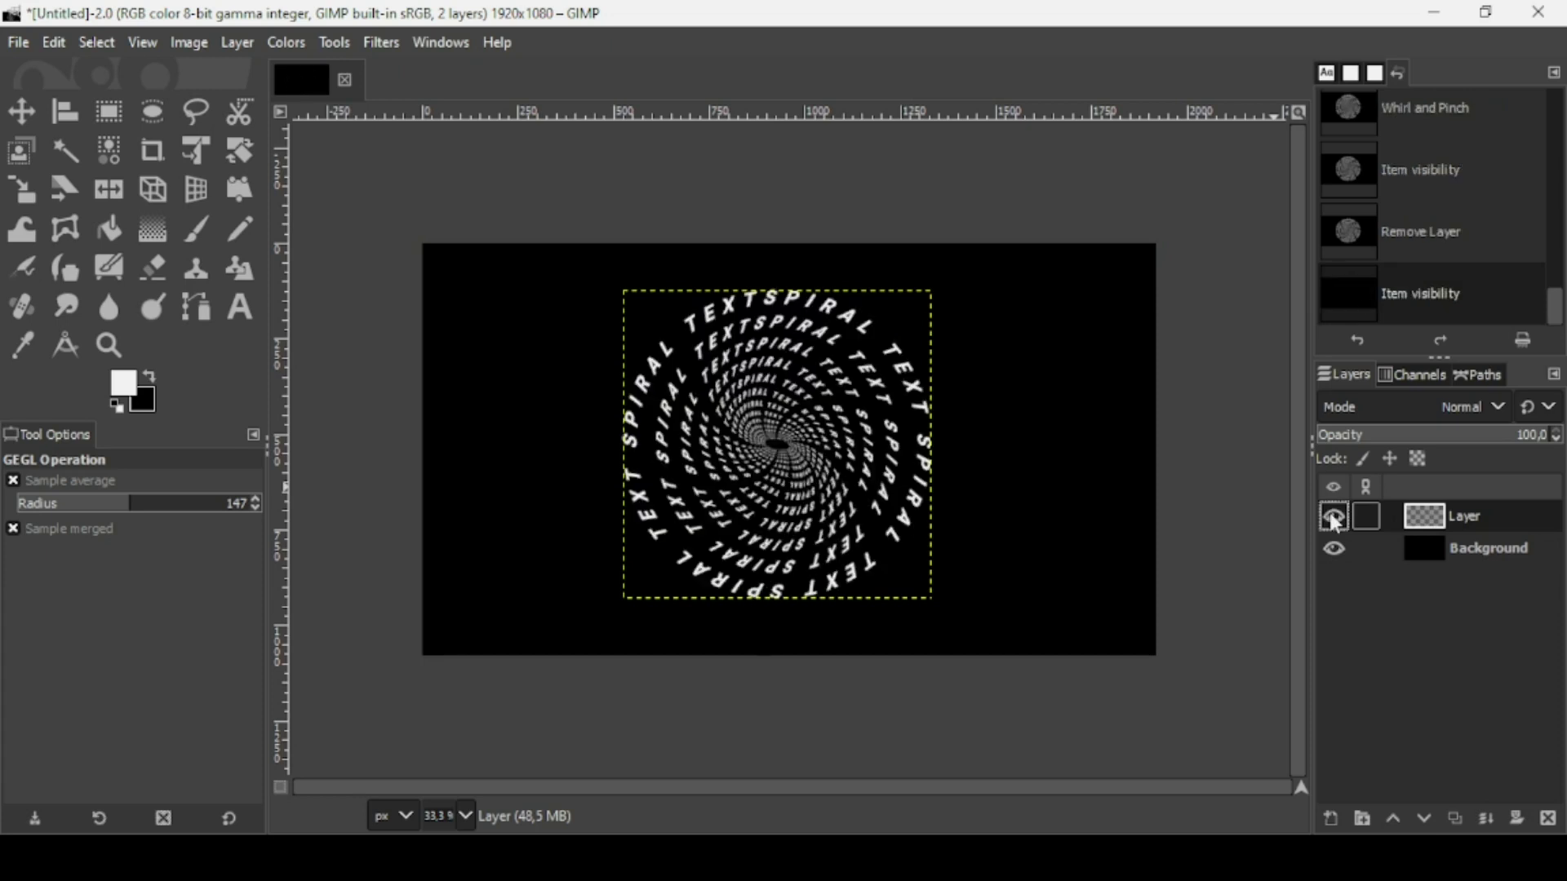
pyautogui.click(1487, 815)
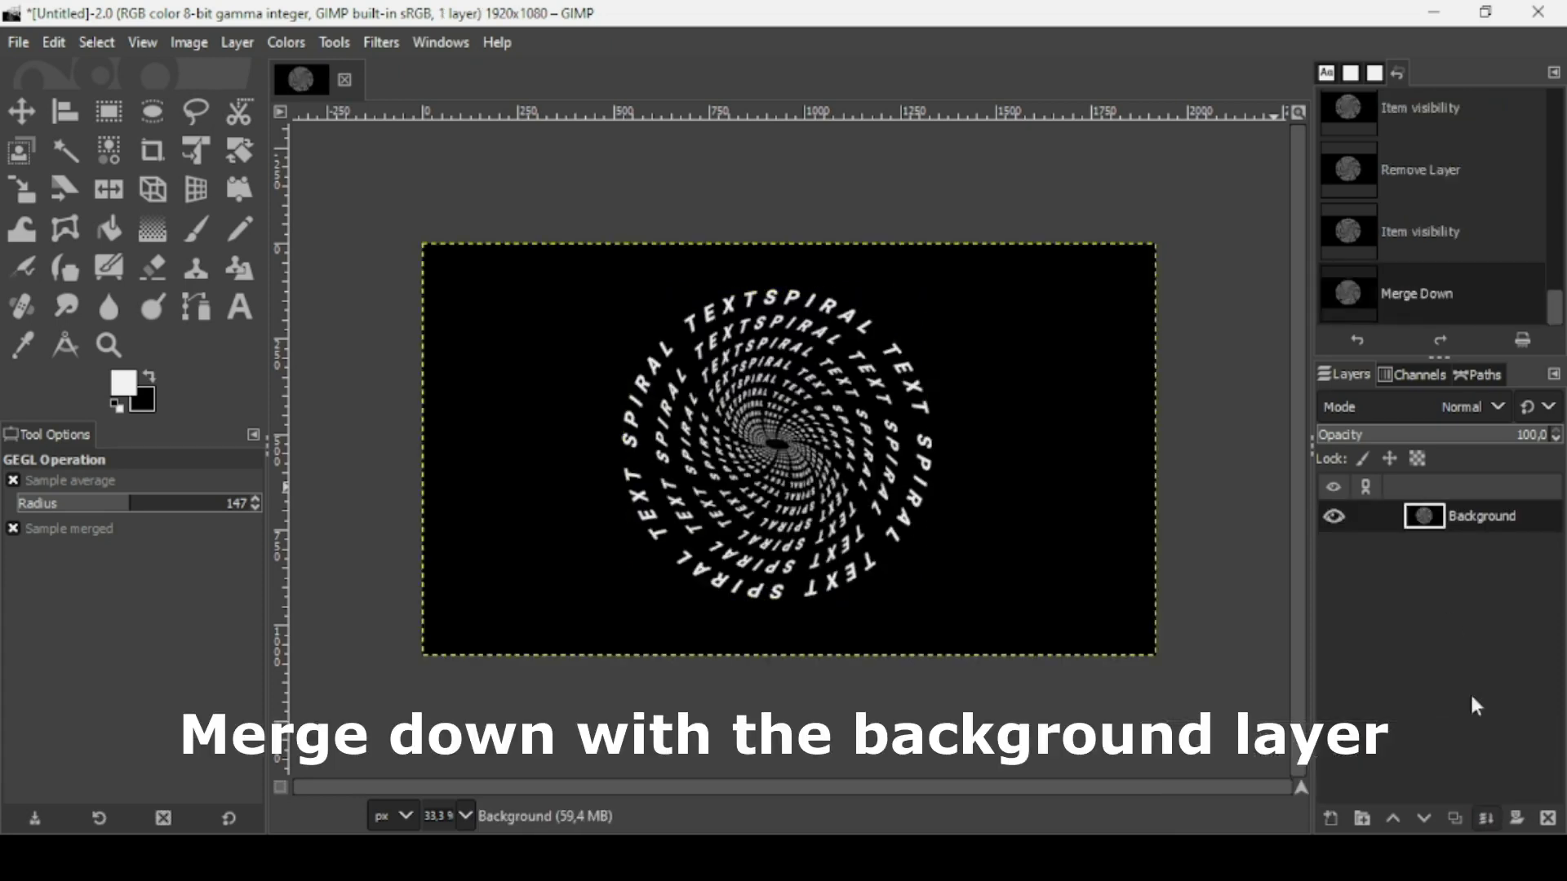
# Step: Open the Unsharp Mask filter from Filters > Enhance and compare its preview
pyautogui.keyDown('ctrl'); pyautogui.scroll(3, 808, 394); pyautogui.keyUp('ctrl')
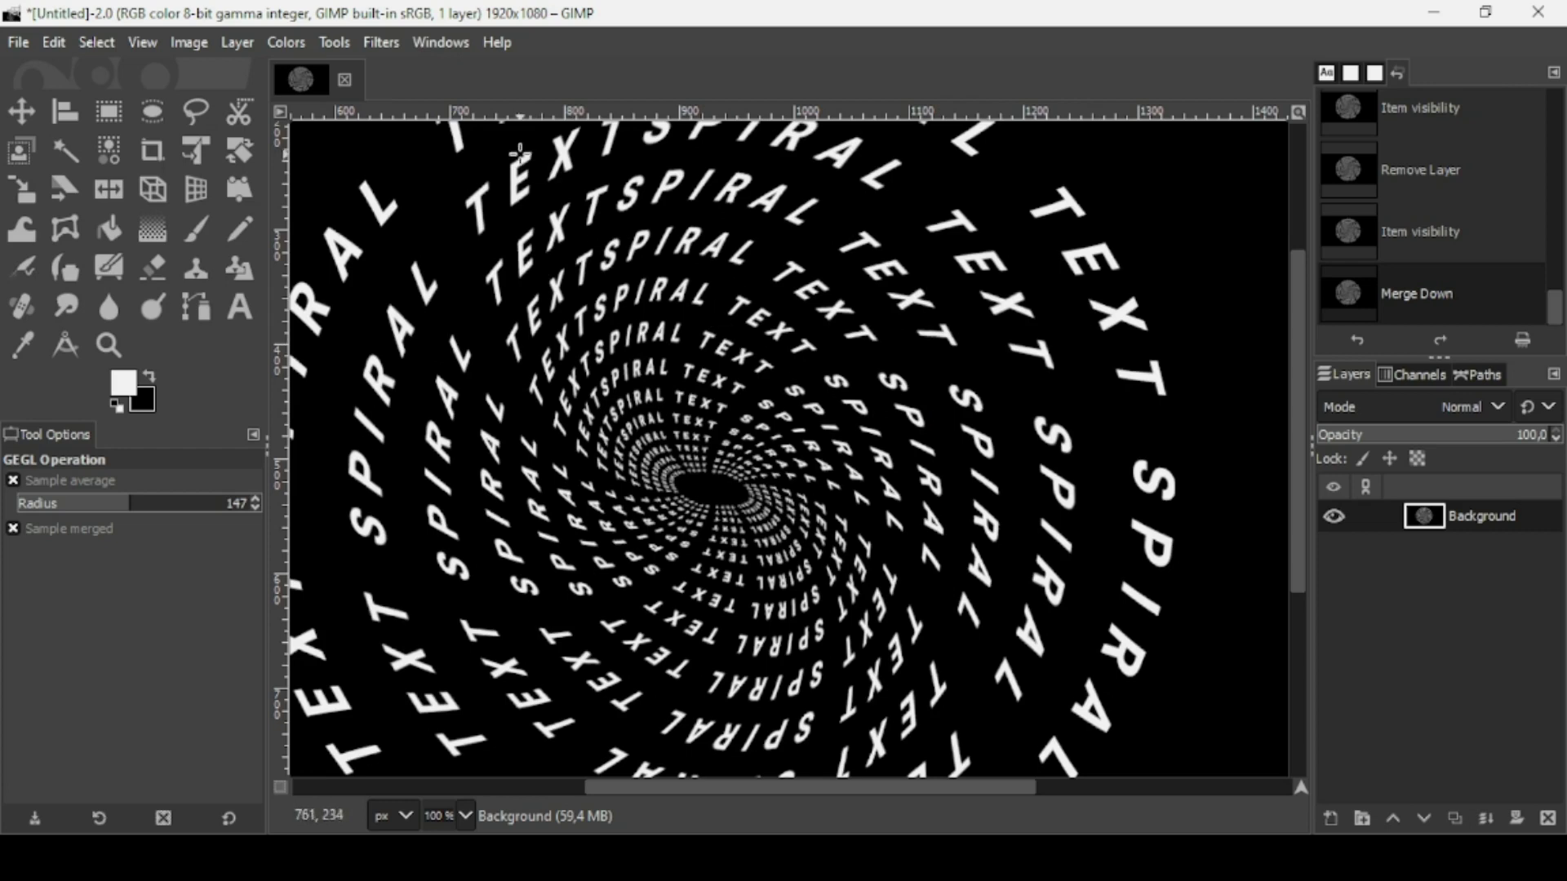
pyautogui.click(383, 48)
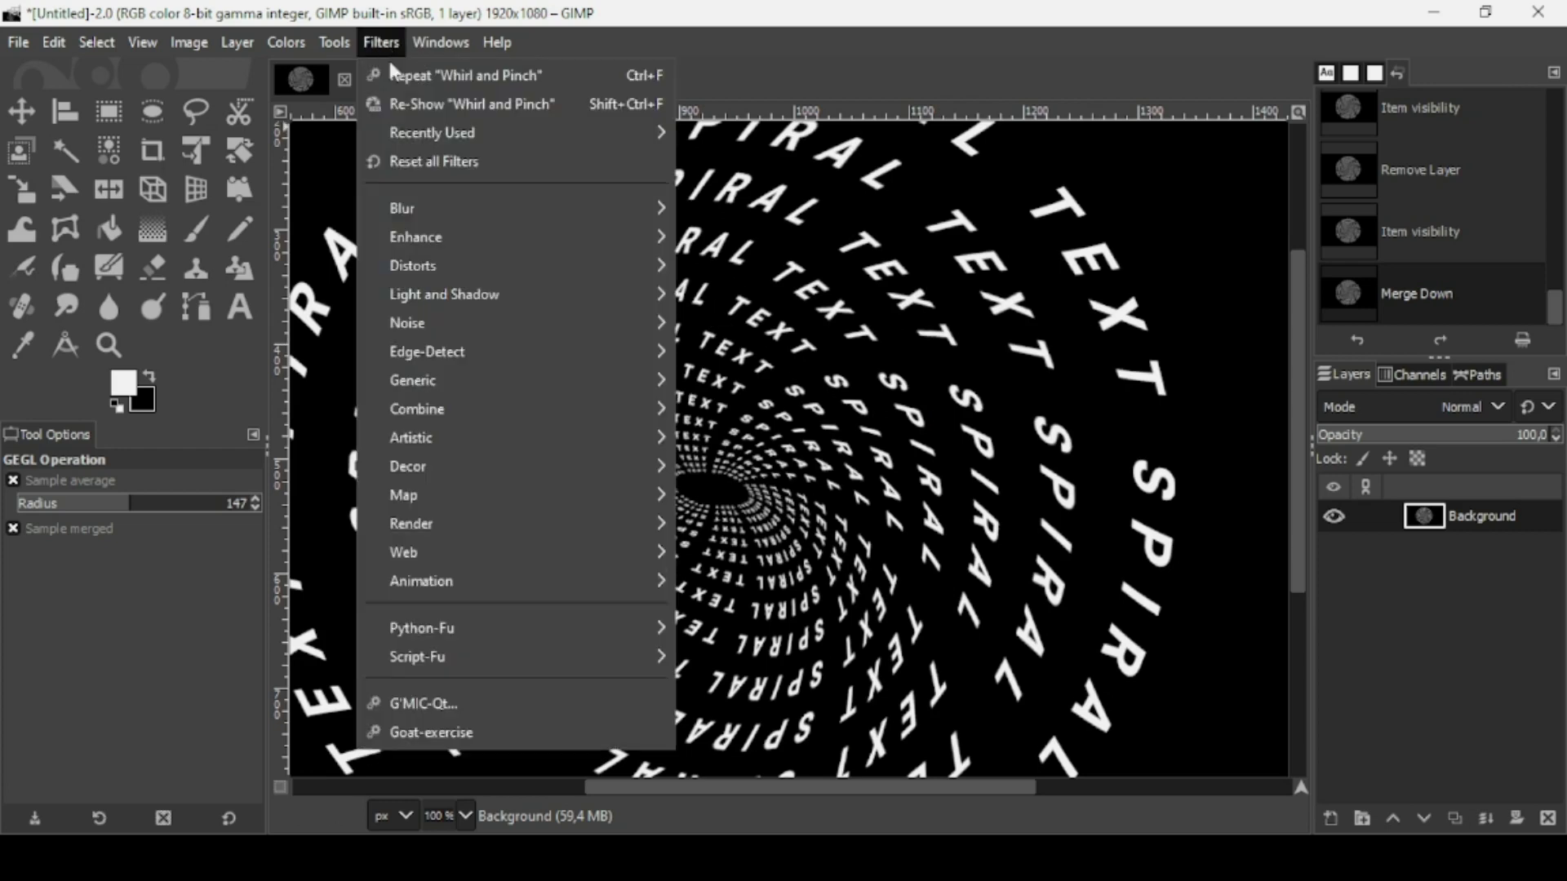
pyautogui.moveTo(461, 240)
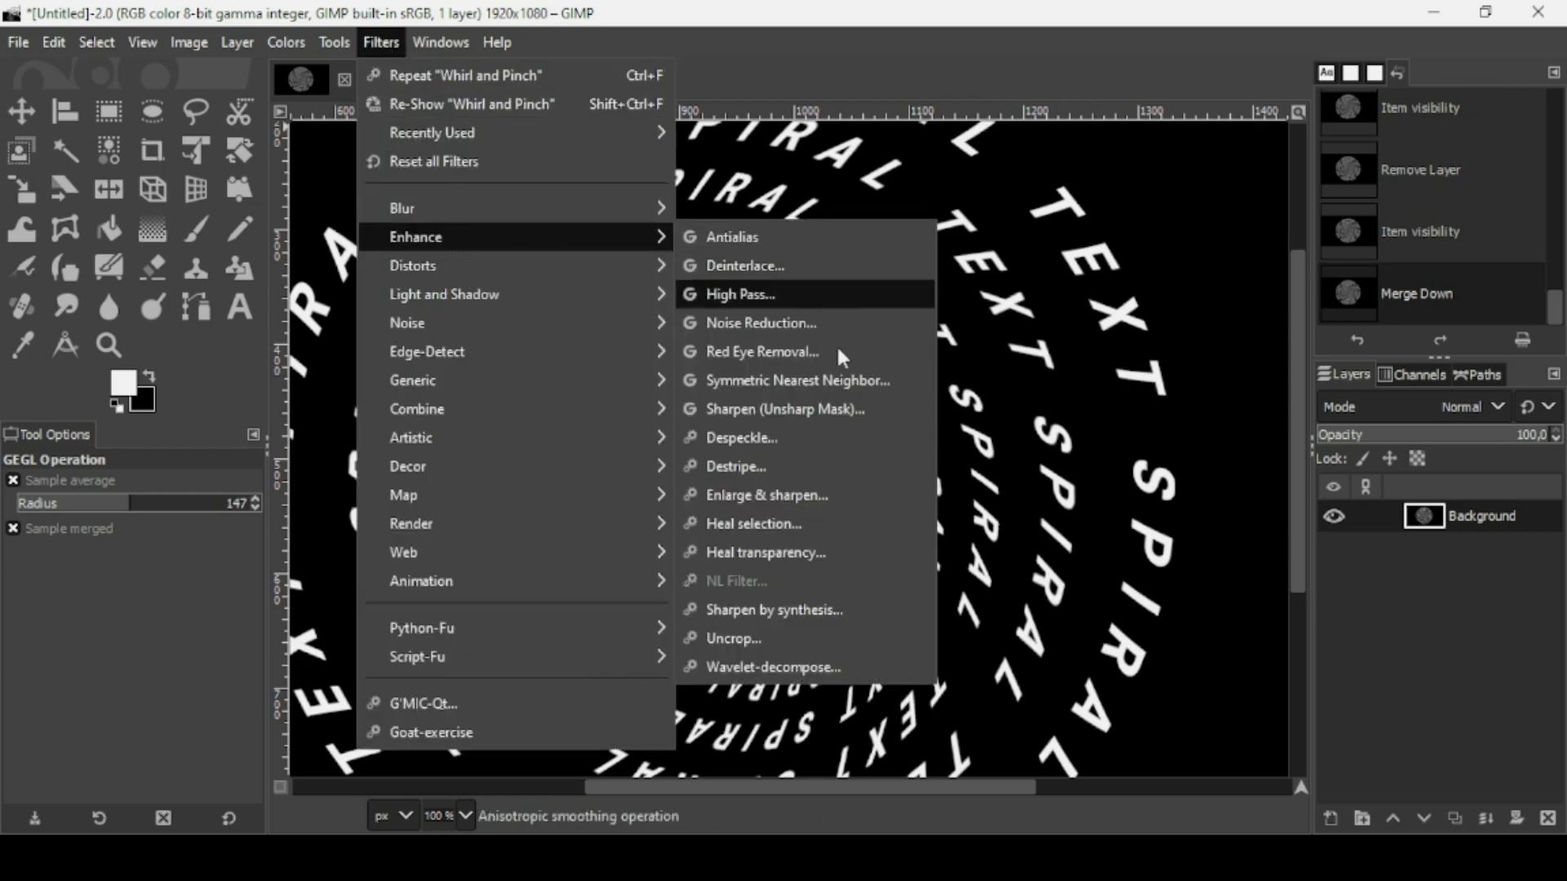
pyautogui.click(828, 409)
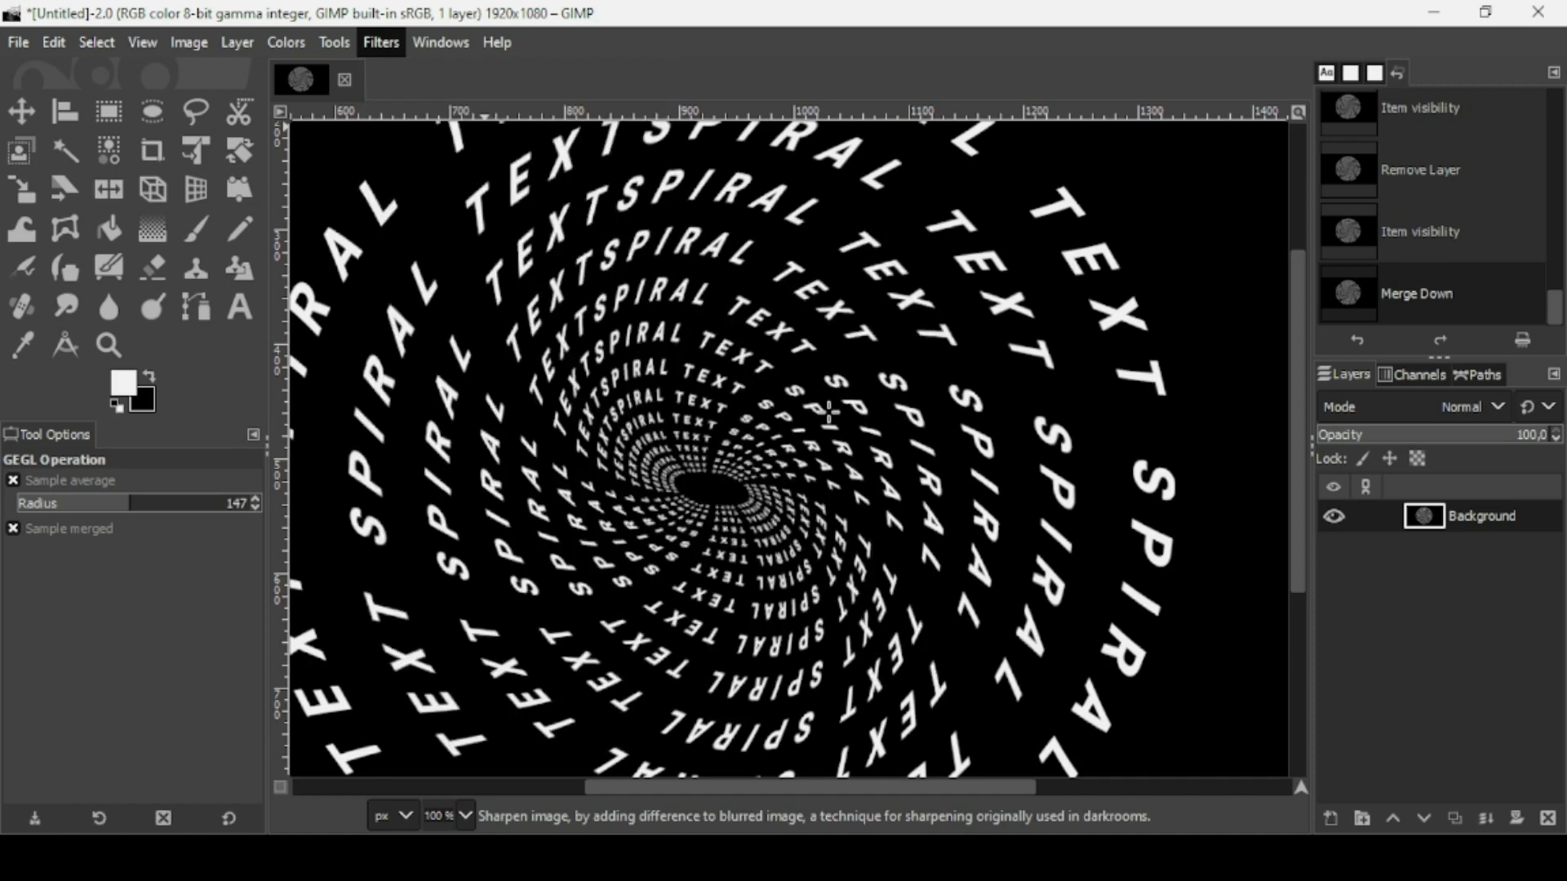
pyautogui.scroll(2, 916, 148)
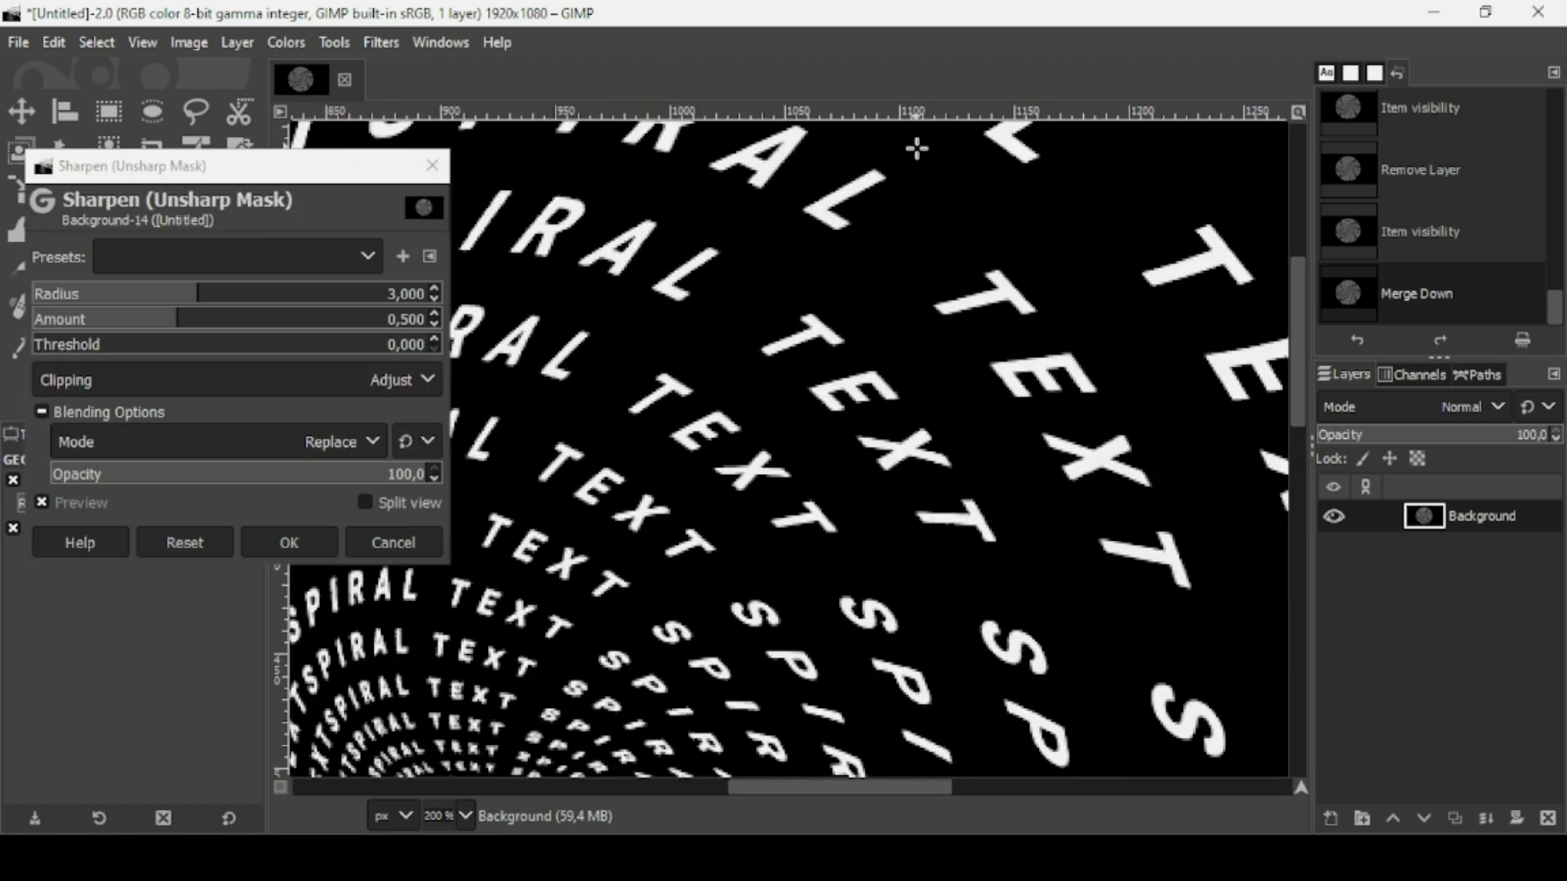
pyautogui.click(81, 503)
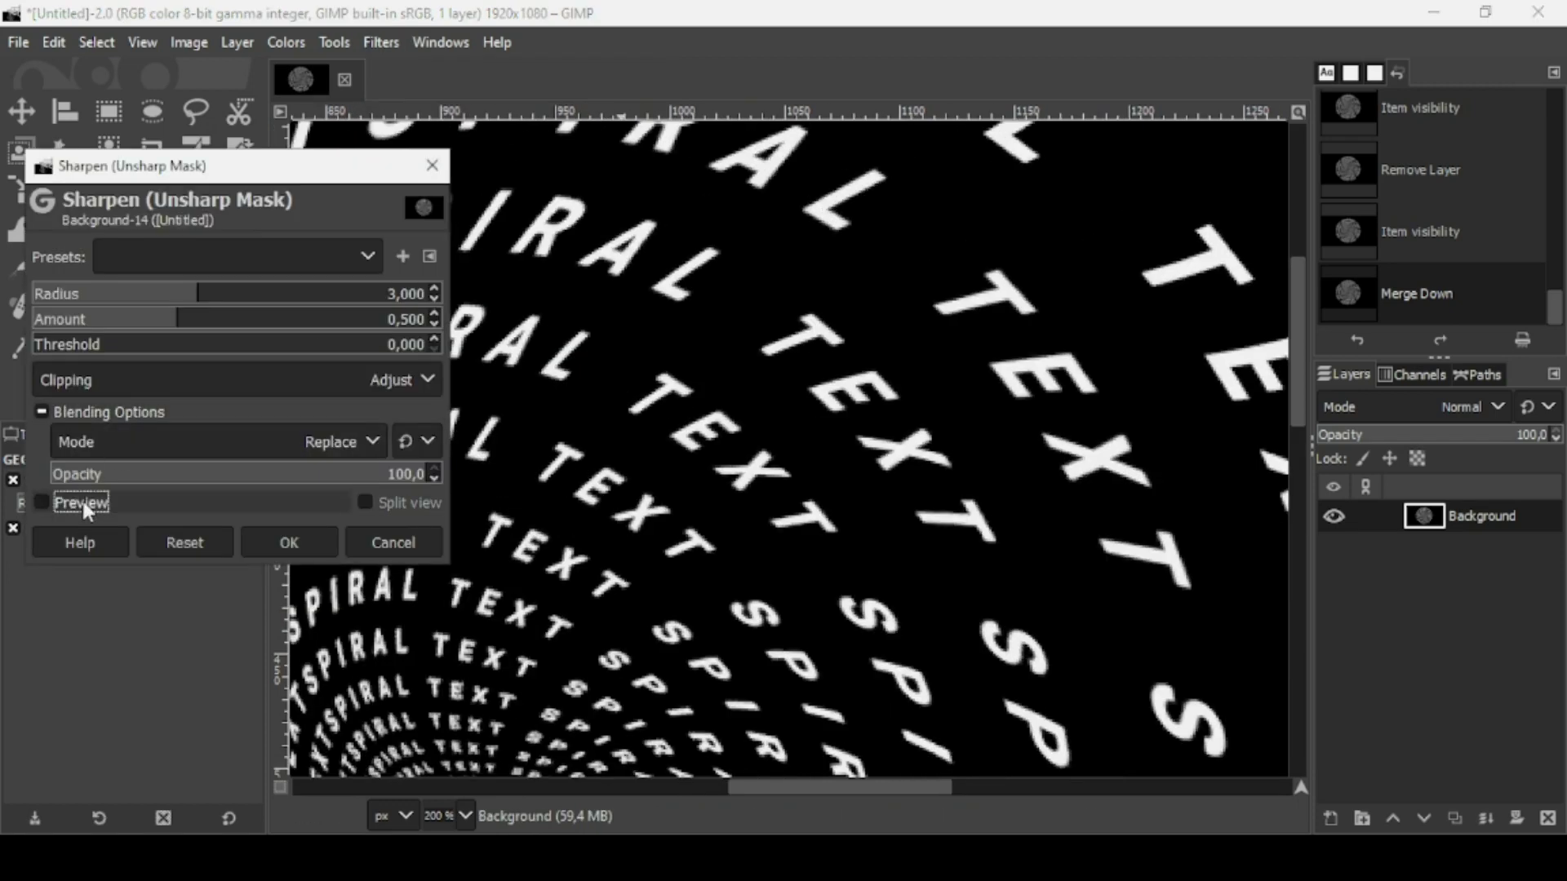
pyautogui.click(82, 503)
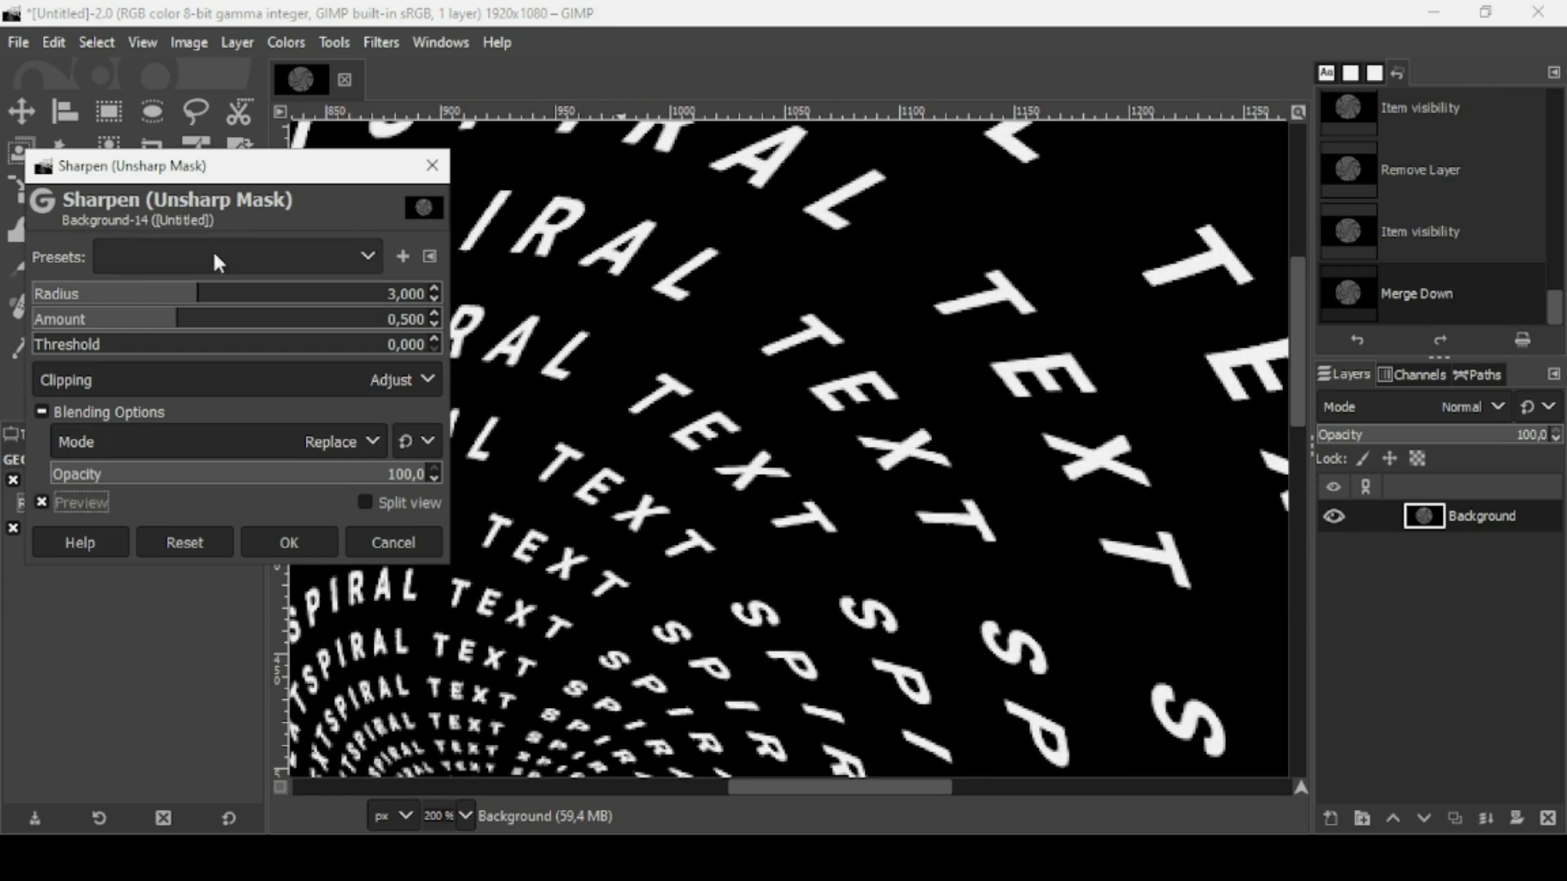
# Step: Apply Unsharp Mask with radius 3.876 and amount 0.689 to the spiral
pyautogui.click(232, 304)
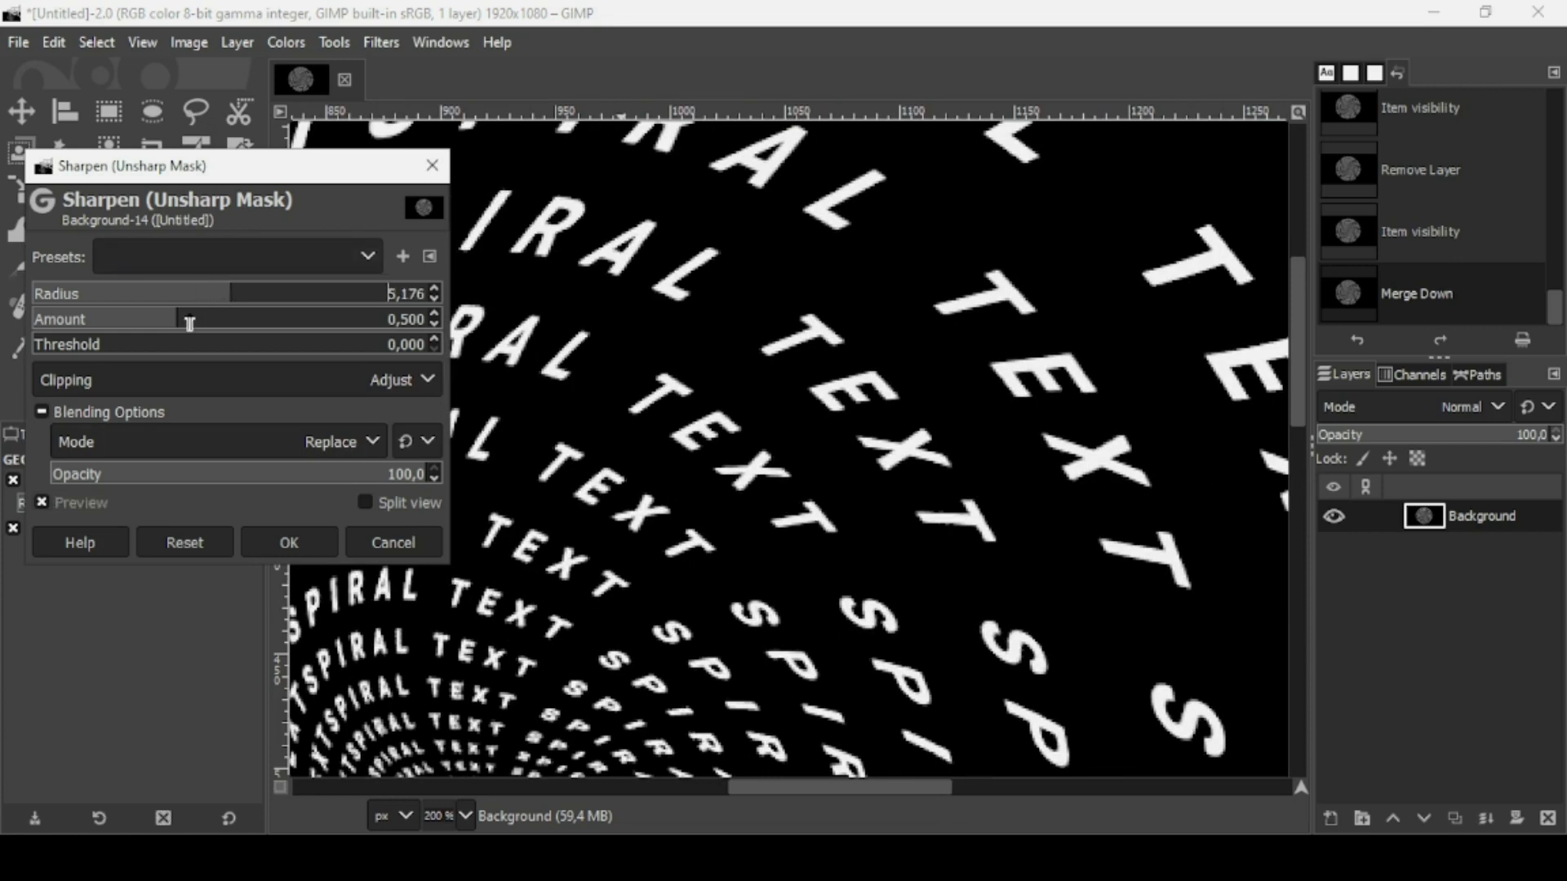
pyautogui.click(211, 322)
pyautogui.moveTo(211, 329); pyautogui.dragTo(211, 297)
pyautogui.click(213, 298)
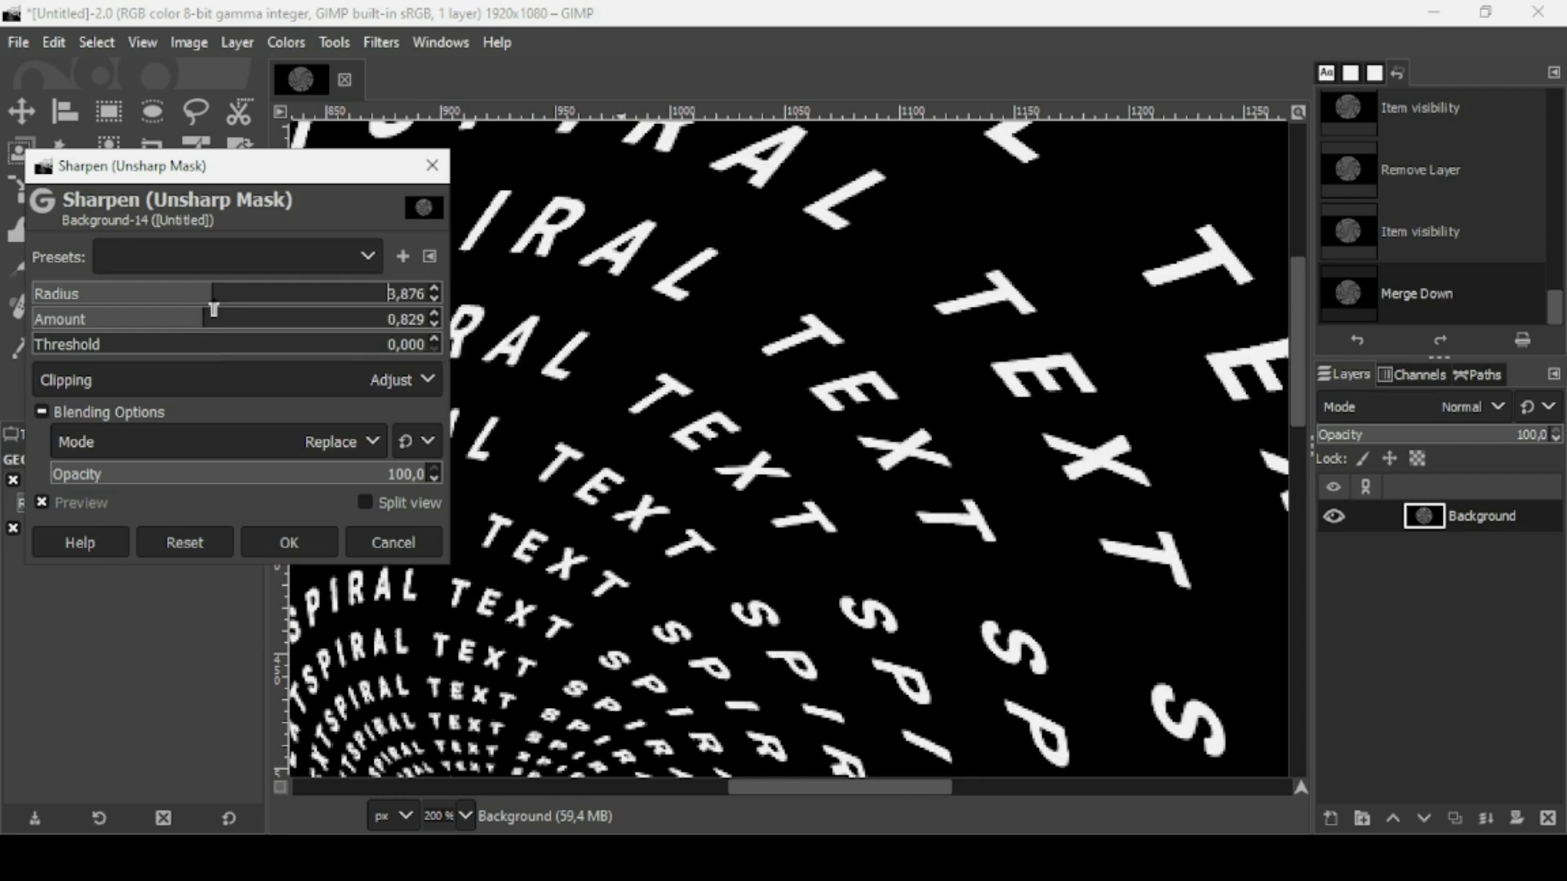
pyautogui.click(192, 320)
pyautogui.click(772, 12)
pyautogui.press('-')
pyautogui.press('-')
pyautogui.press('-')
pyautogui.press('-')
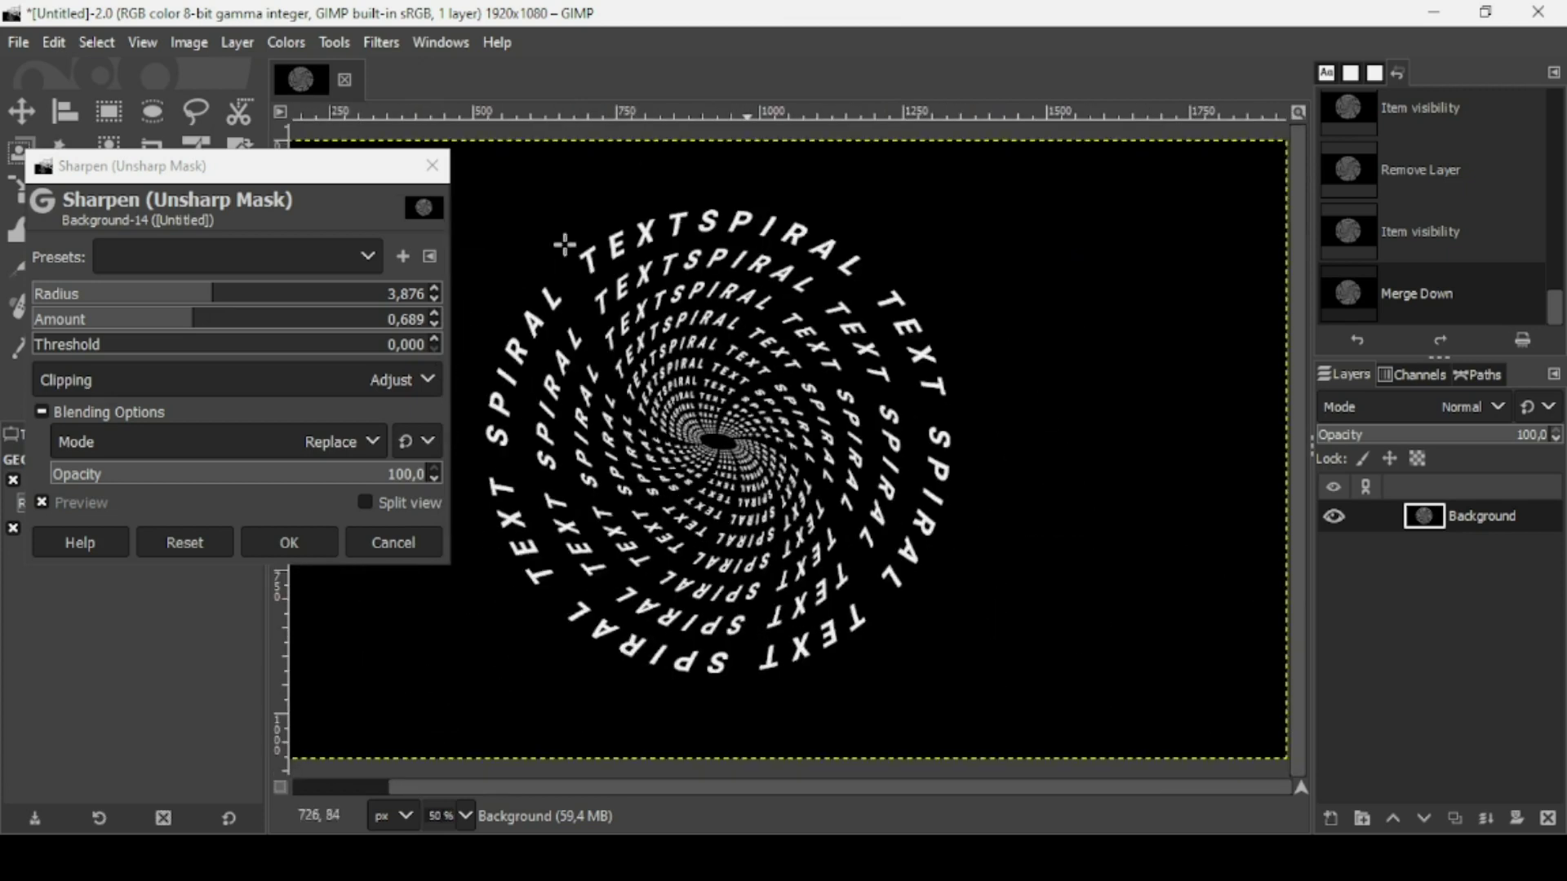
pyautogui.click(290, 543)
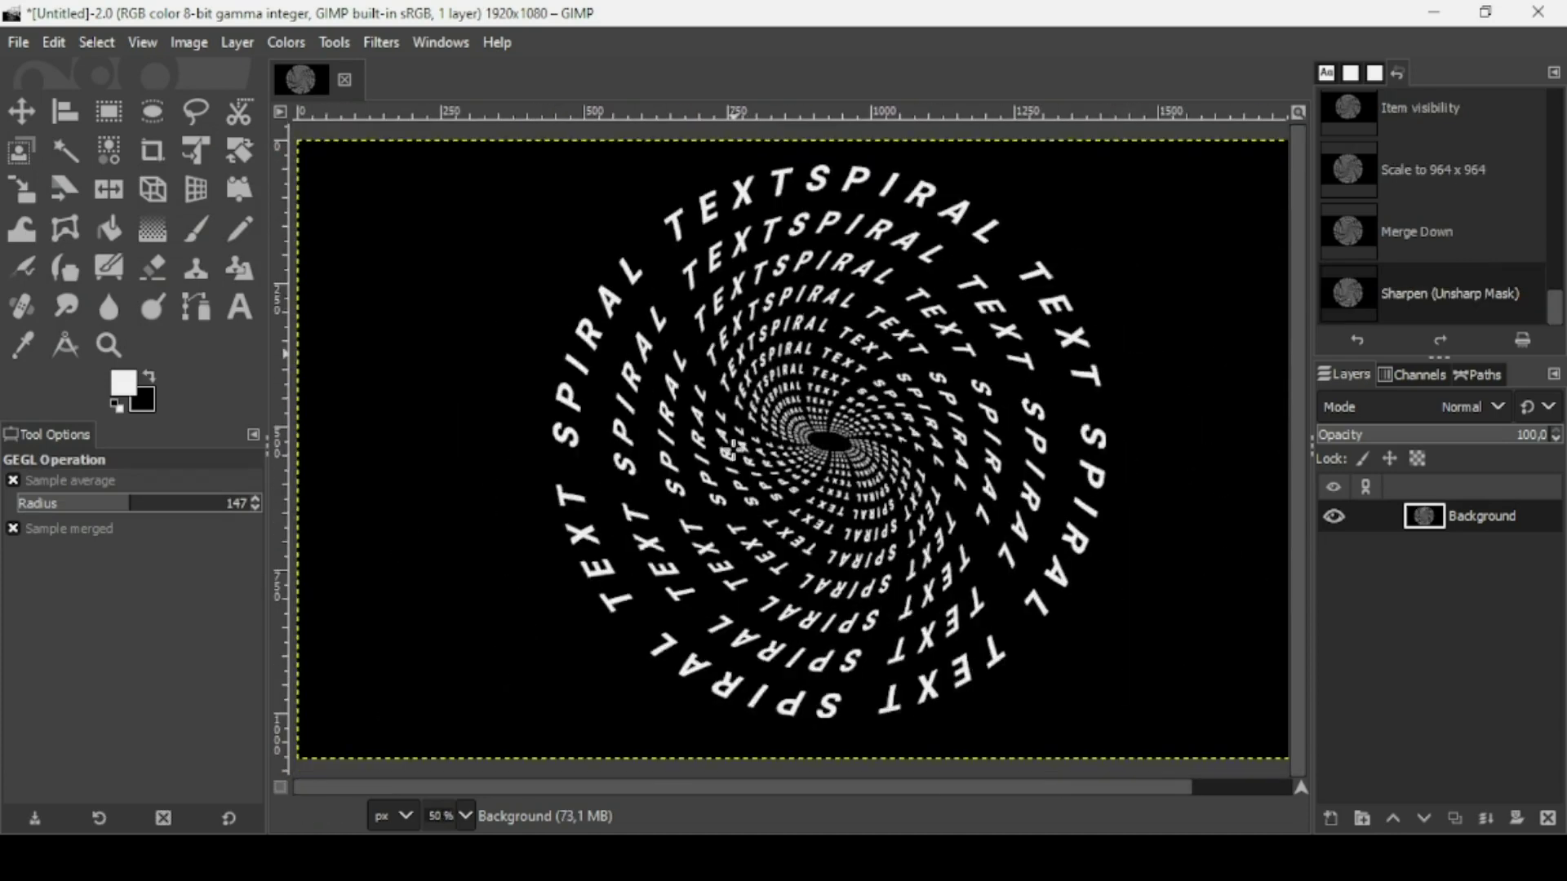
pyautogui.press('-')
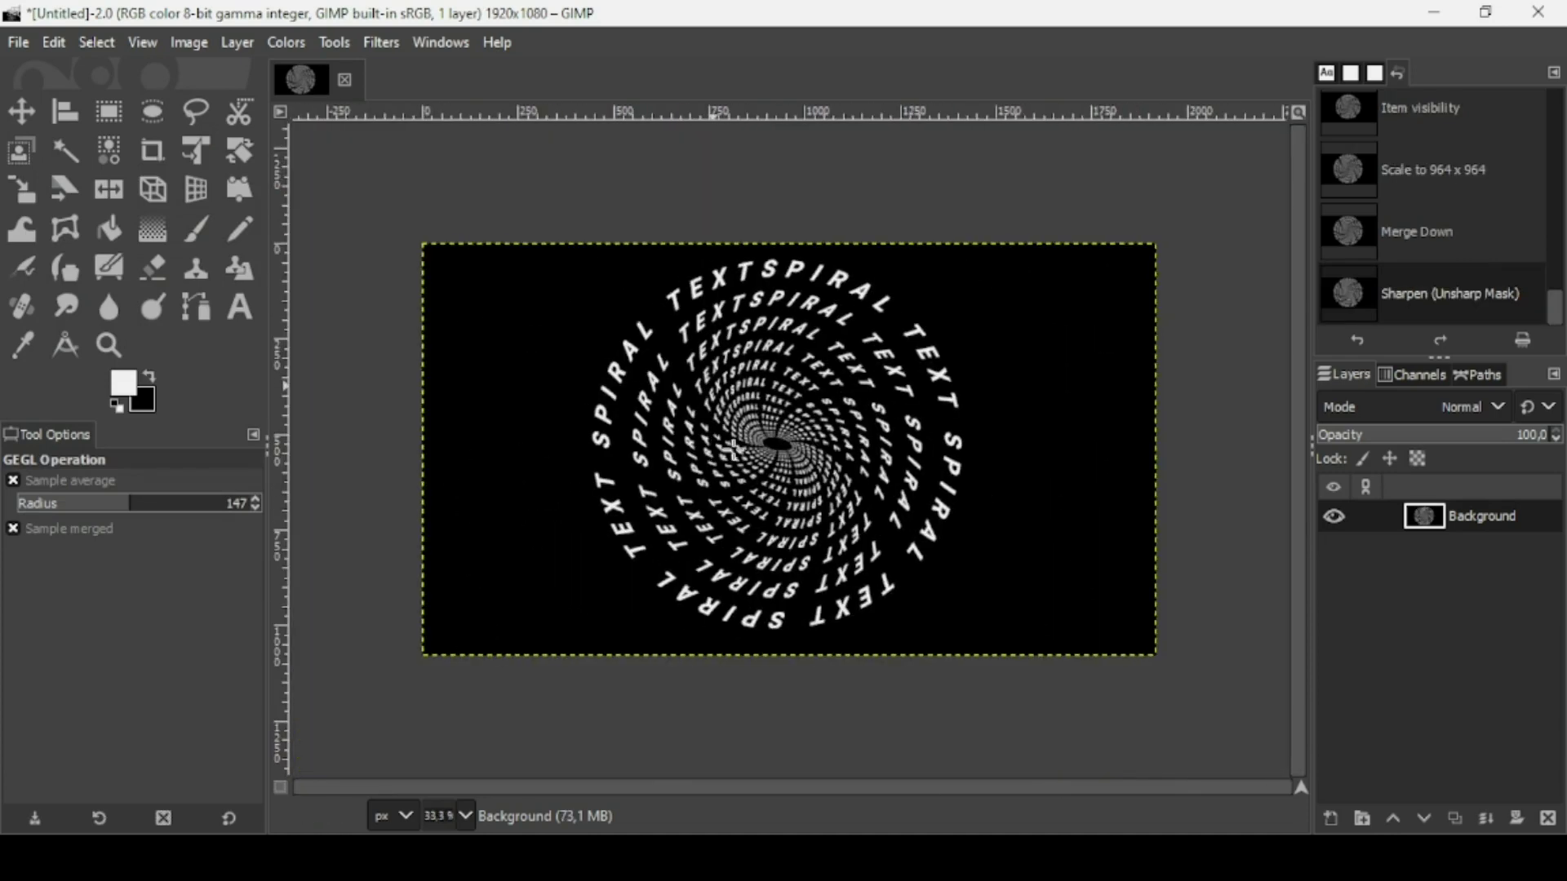